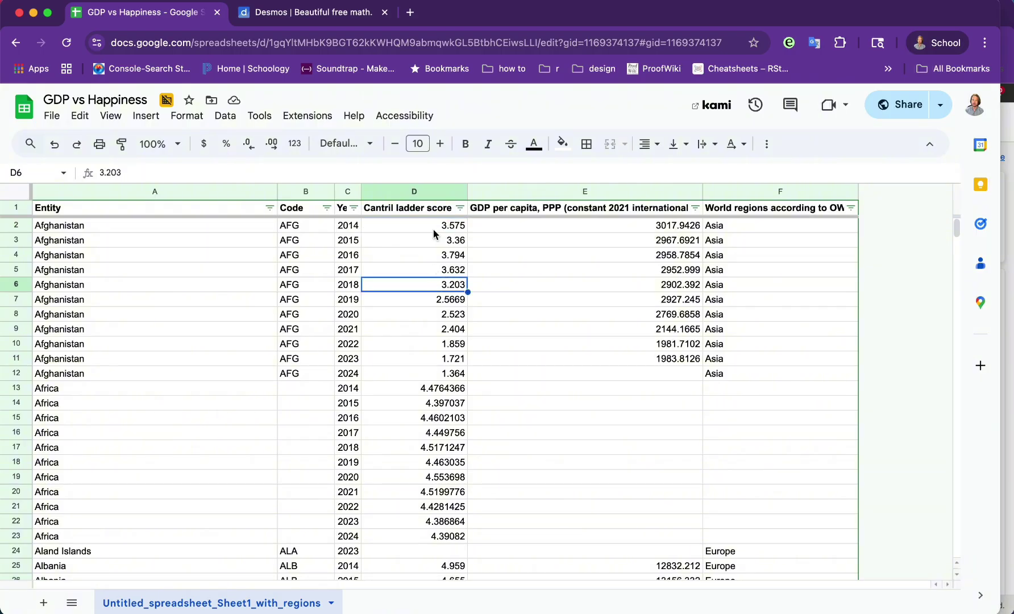
# Widen the Year column and the World regions column to make more room for their headers
pyautogui.moveTo(362, 189); pyautogui.dragTo(375, 187)
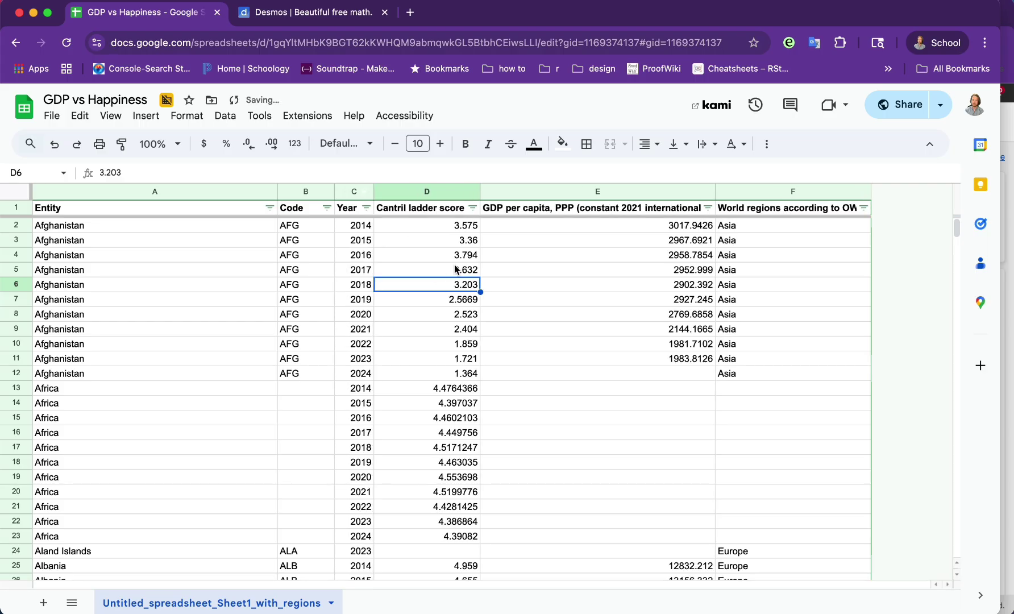
pyautogui.click(447, 238)
pyautogui.click(437, 222)
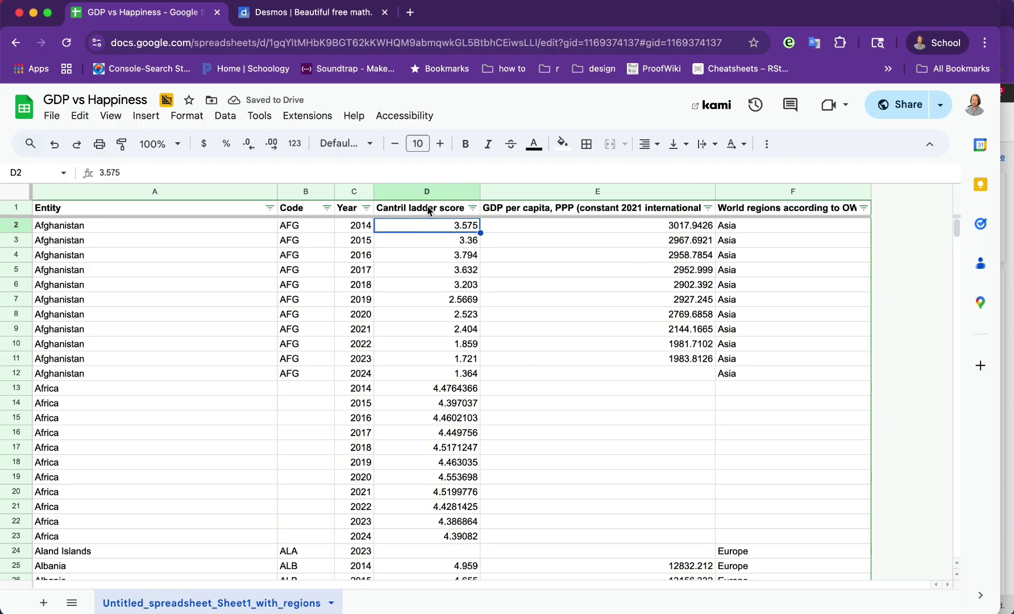
pyautogui.click(431, 208)
pyautogui.click(425, 229)
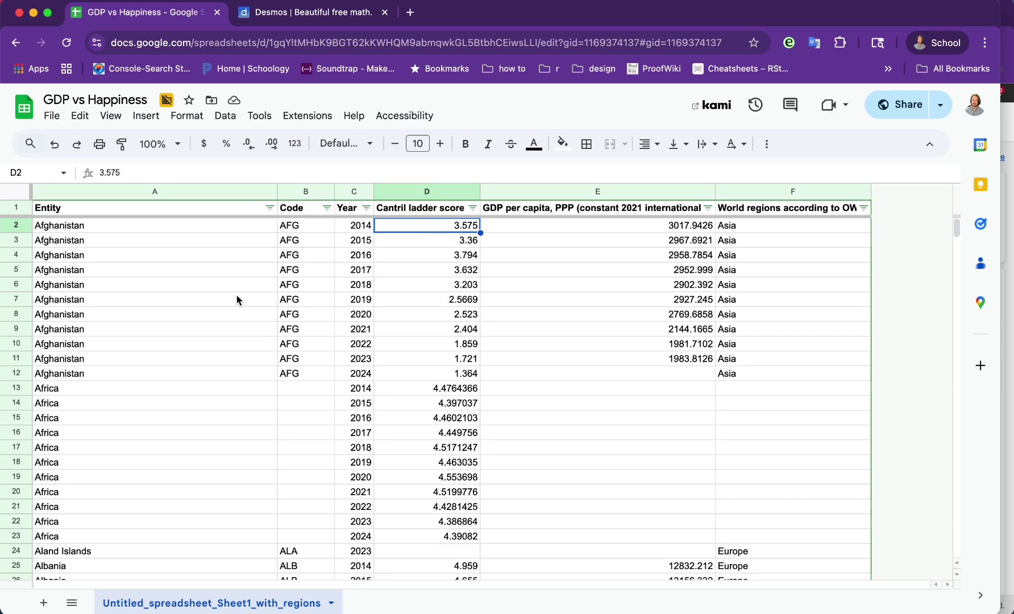
pyautogui.click(603, 314)
pyautogui.click(783, 242)
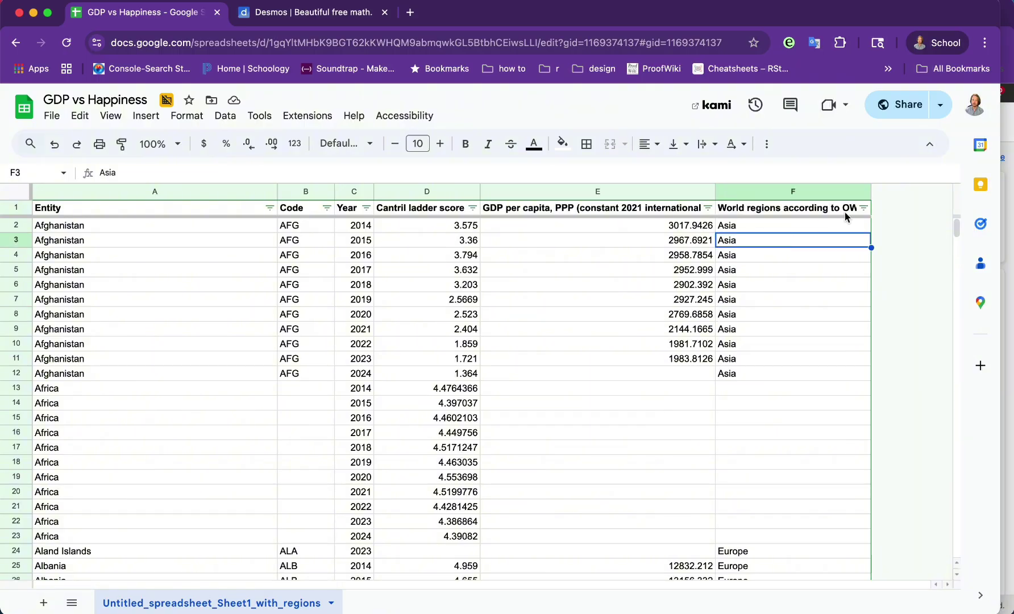
pyautogui.click(795, 208)
pyautogui.moveTo(871, 189)
pyautogui.mouseDown()
pyautogui.moveTo(896, 188)
pyautogui.moveTo(879, 187)
pyautogui.mouseUp()
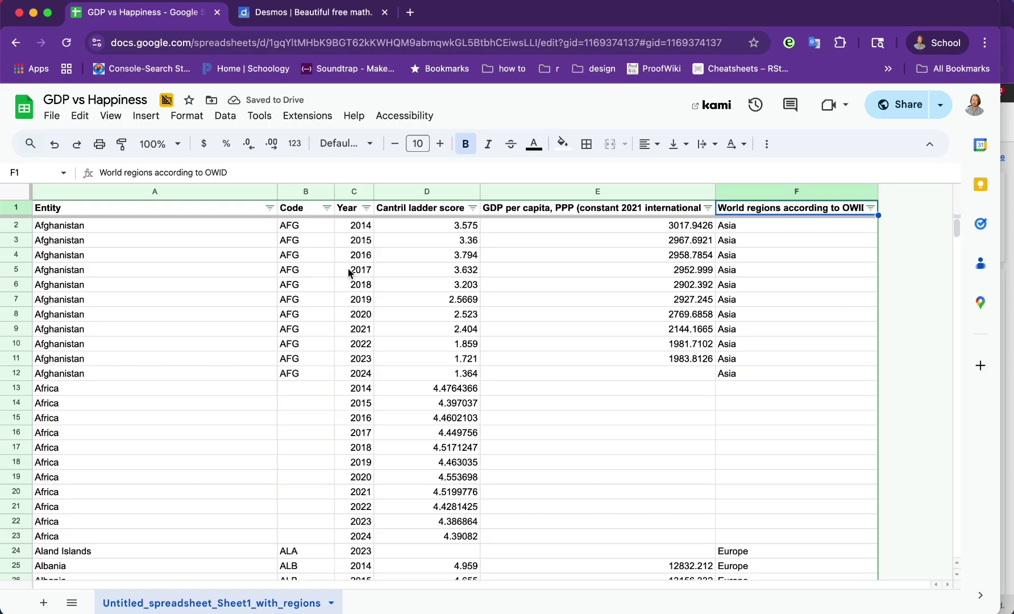
# Examine Afghanistan's years, Cantril ladder scores and GDP per capita values, and the filter choices of the World regions column
pyautogui.click(119, 227)
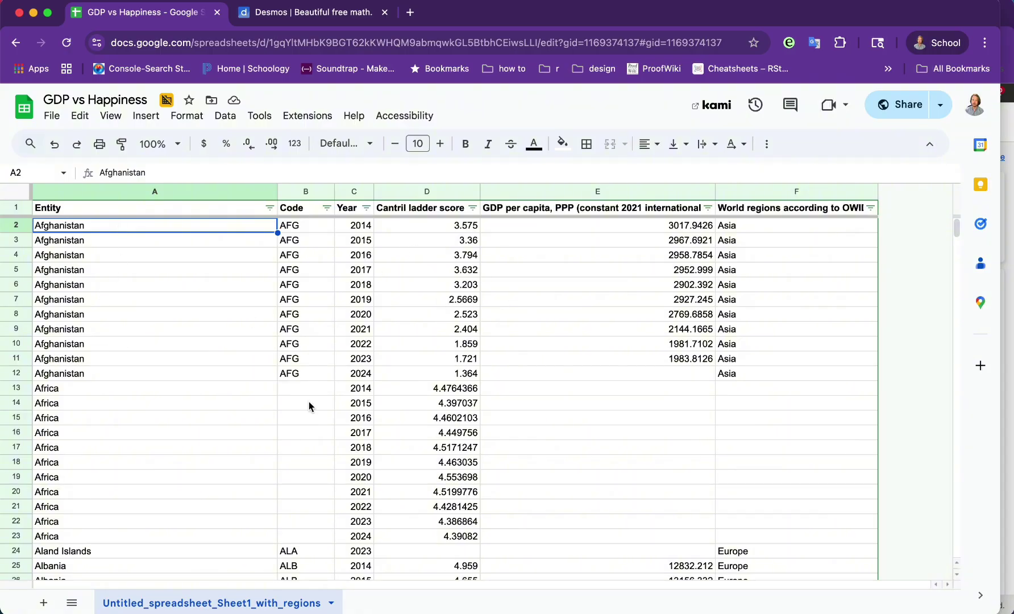
pyautogui.click(361, 227)
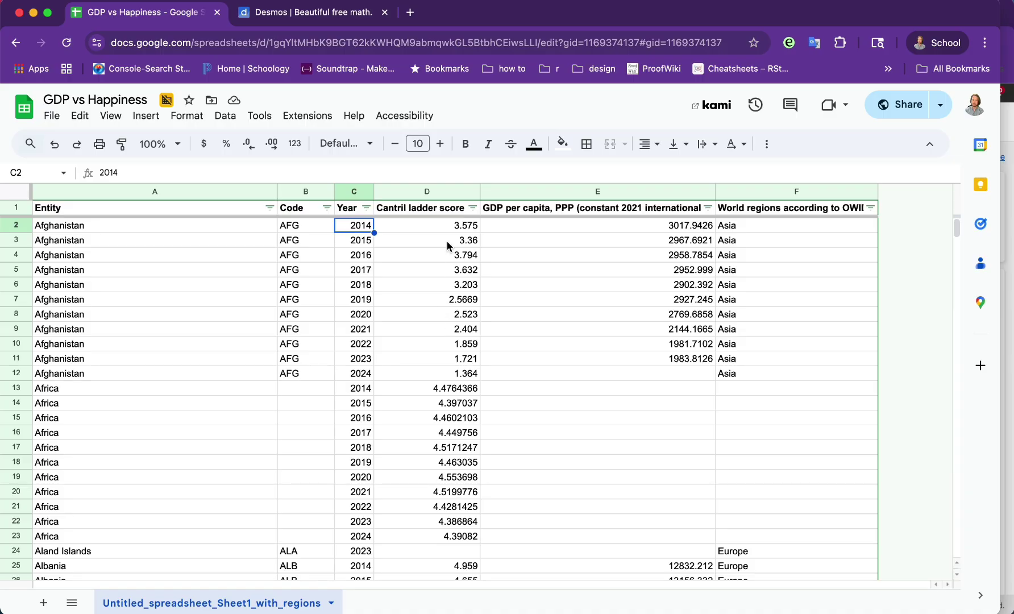
pyautogui.moveTo(442, 227); pyautogui.dragTo(464, 378)
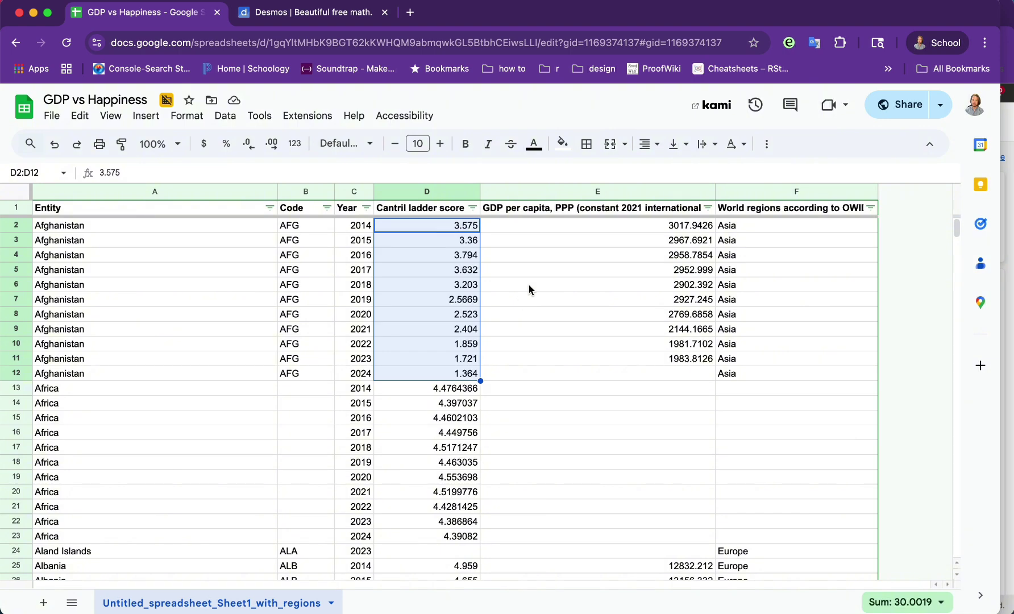
pyautogui.moveTo(571, 230)
pyautogui.mouseDown()
pyautogui.moveTo(580, 357)
pyautogui.moveTo(574, 227)
pyautogui.mouseUp()
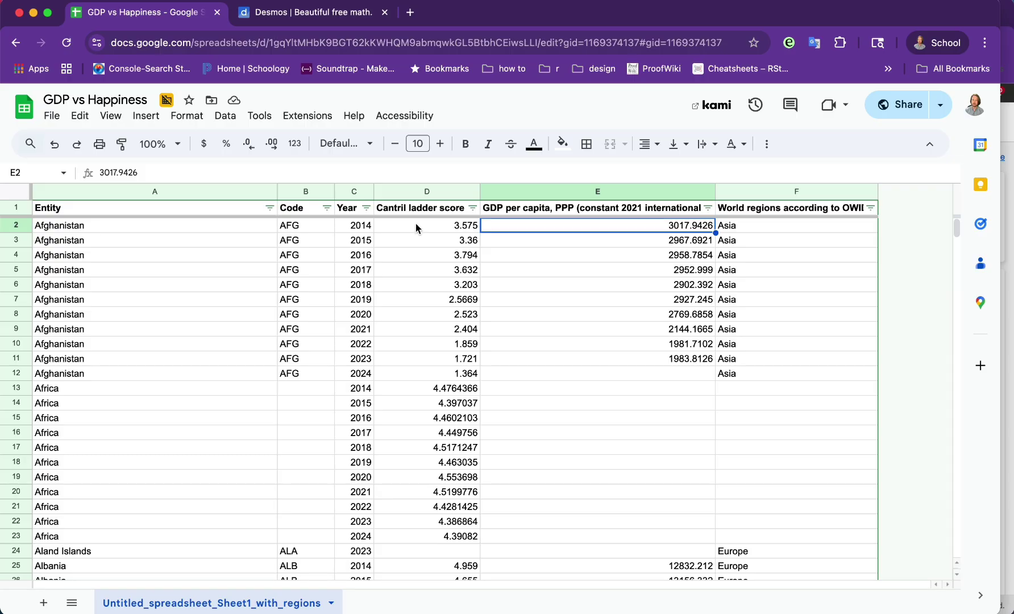
pyautogui.click(652, 244)
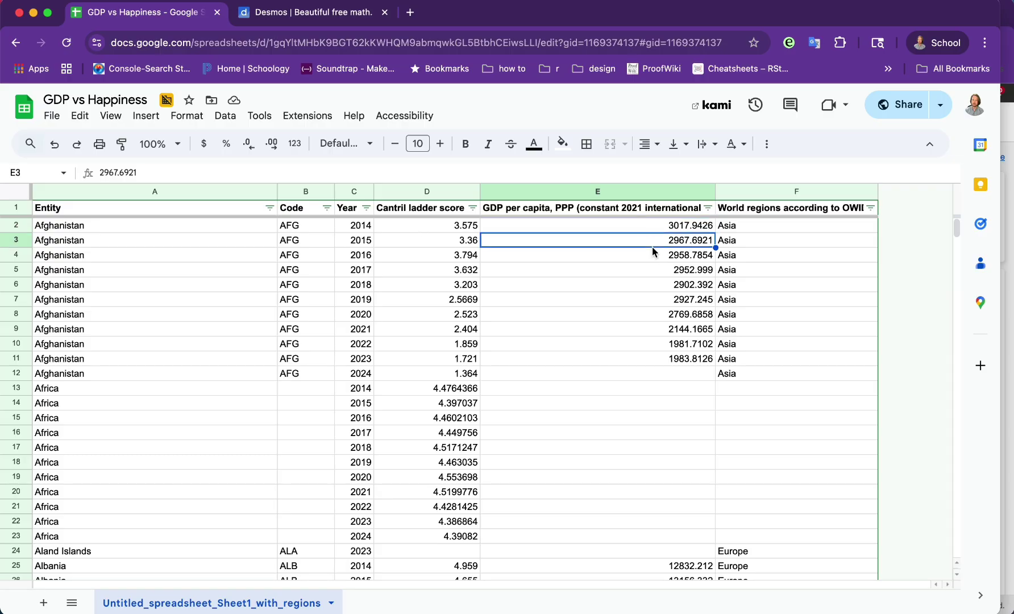
pyautogui.click(871, 209)
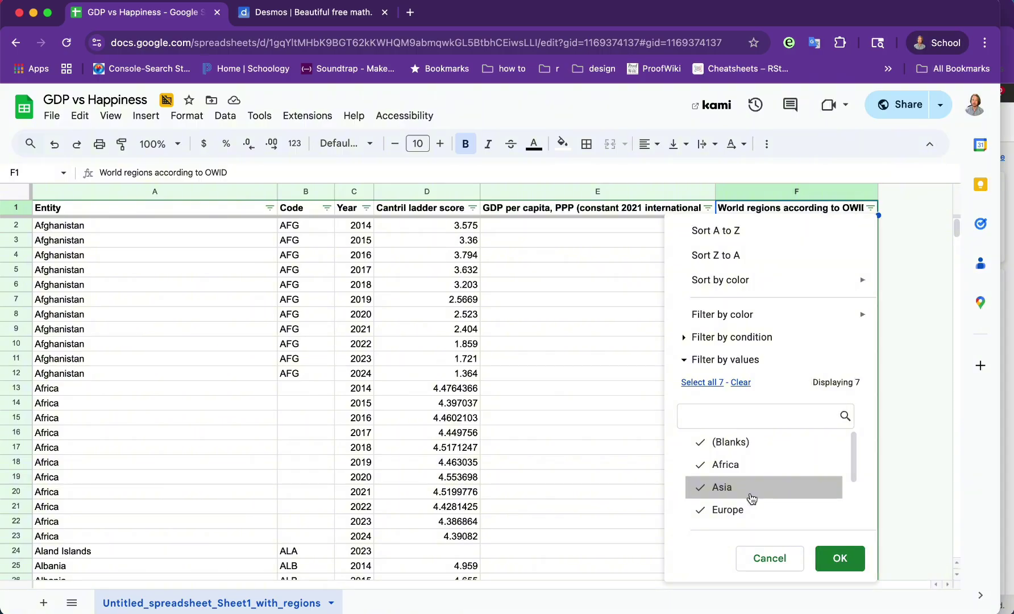
pyautogui.click(619, 413)
pyautogui.click(660, 240)
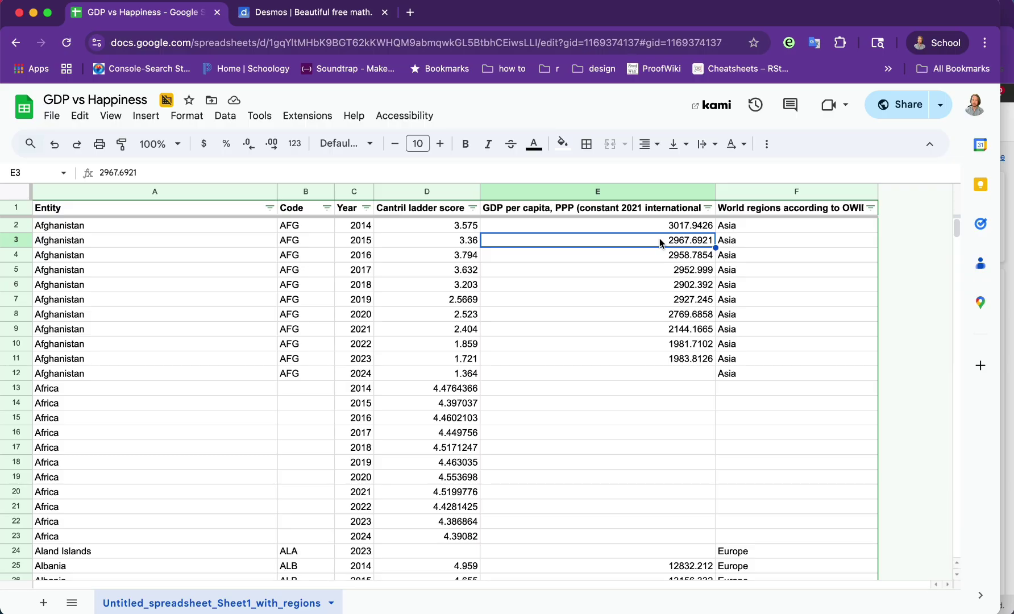
# Remove the existing filter from the sheet and create a new filter over the whole data range
pyautogui.click(225, 115)
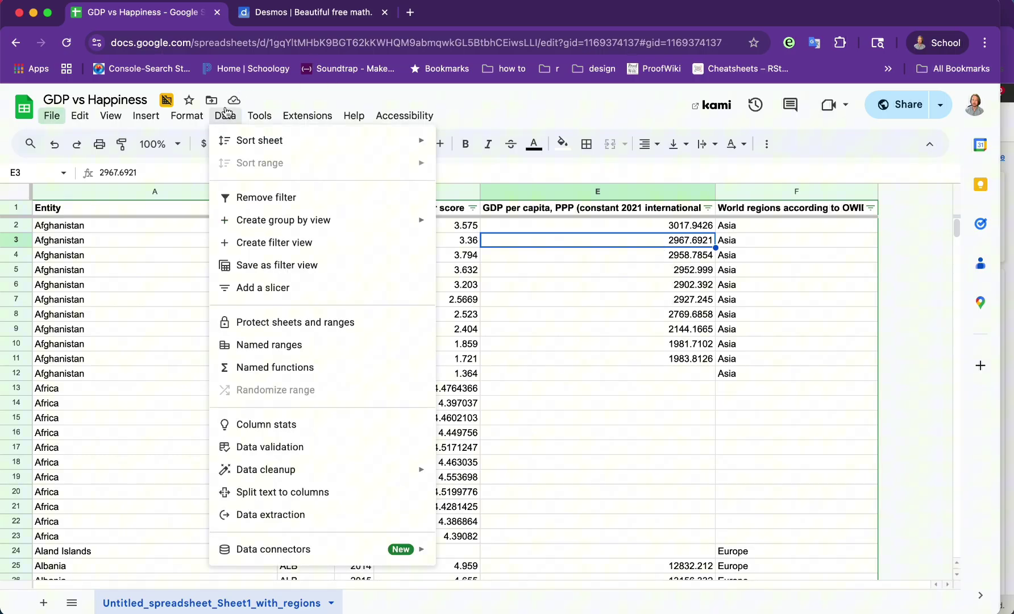
pyautogui.click(251, 202)
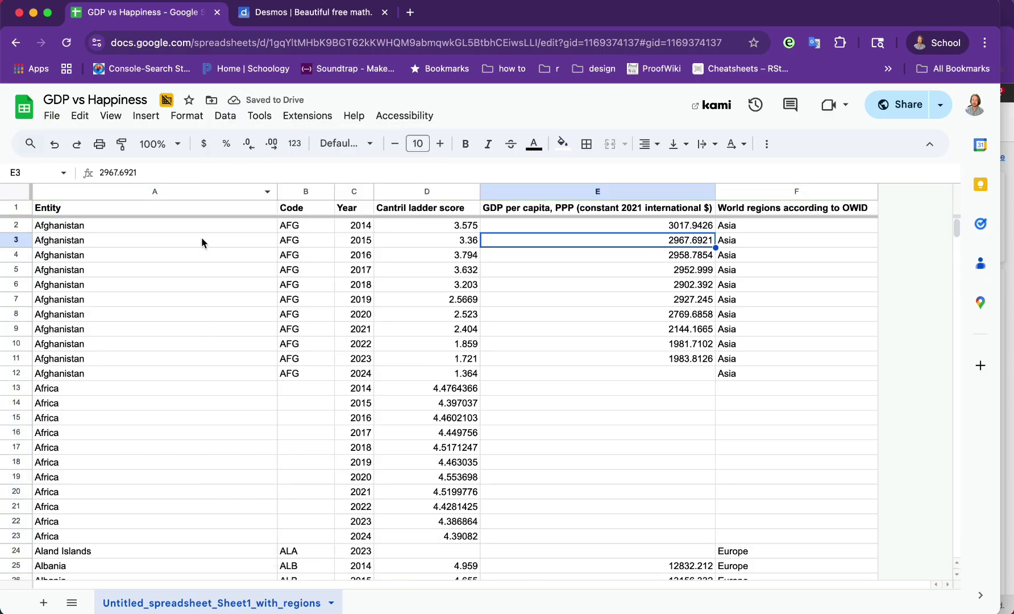
pyautogui.click(201, 238)
pyautogui.click(226, 116)
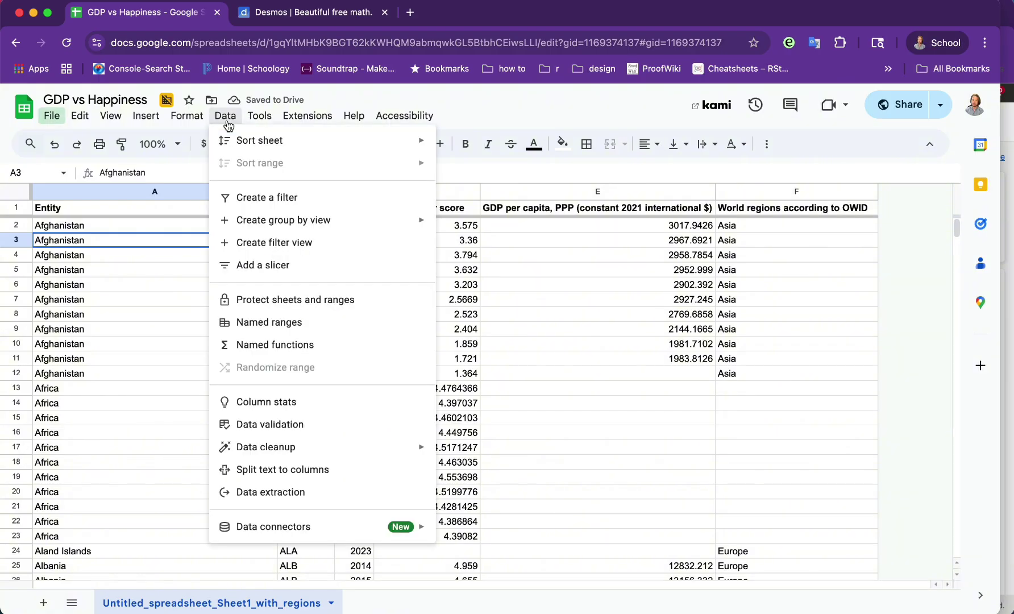
pyautogui.click(148, 316)
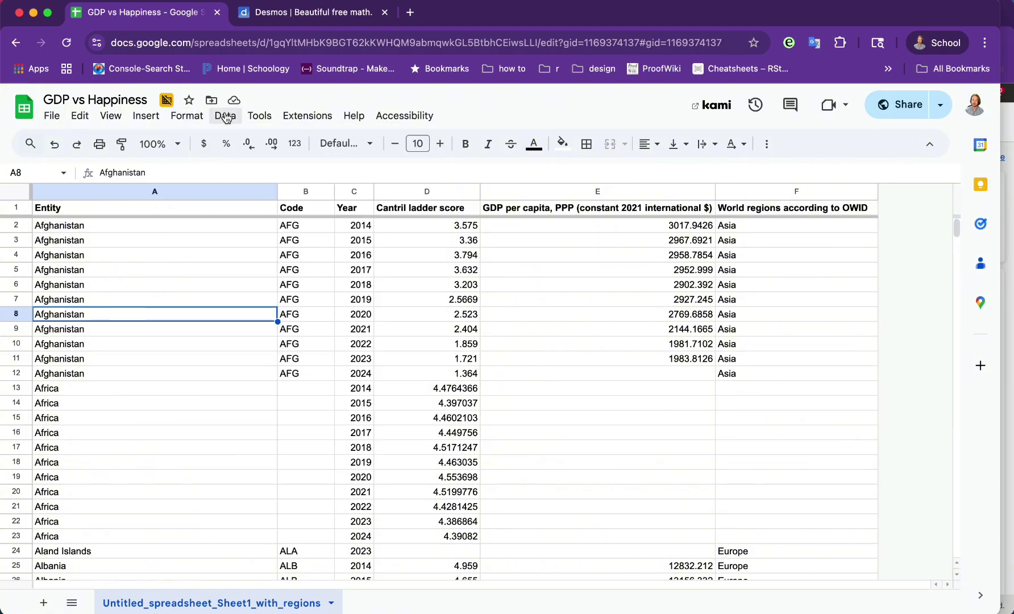
pyautogui.click(226, 116)
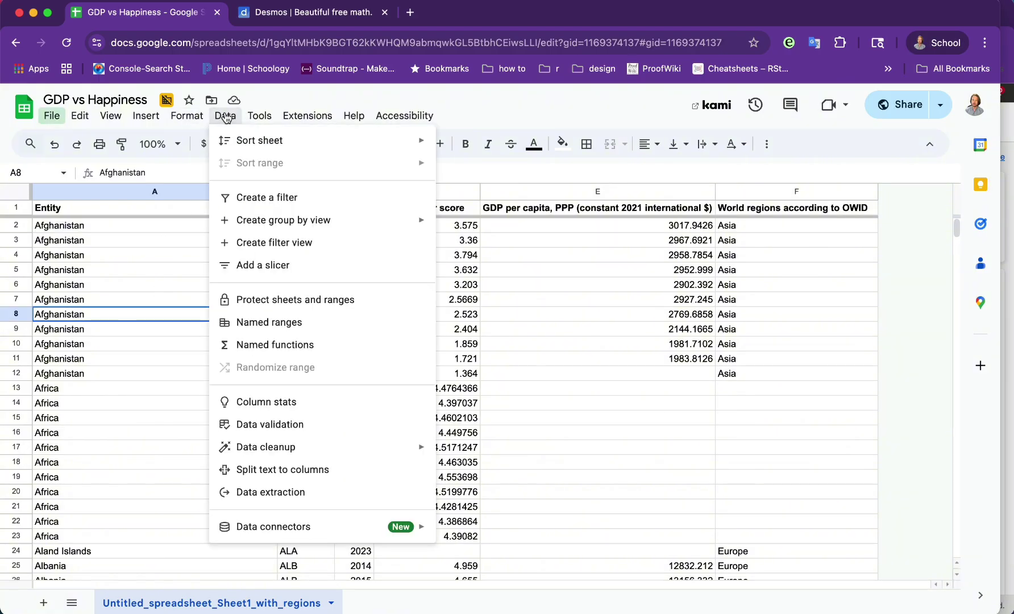
pyautogui.click(286, 198)
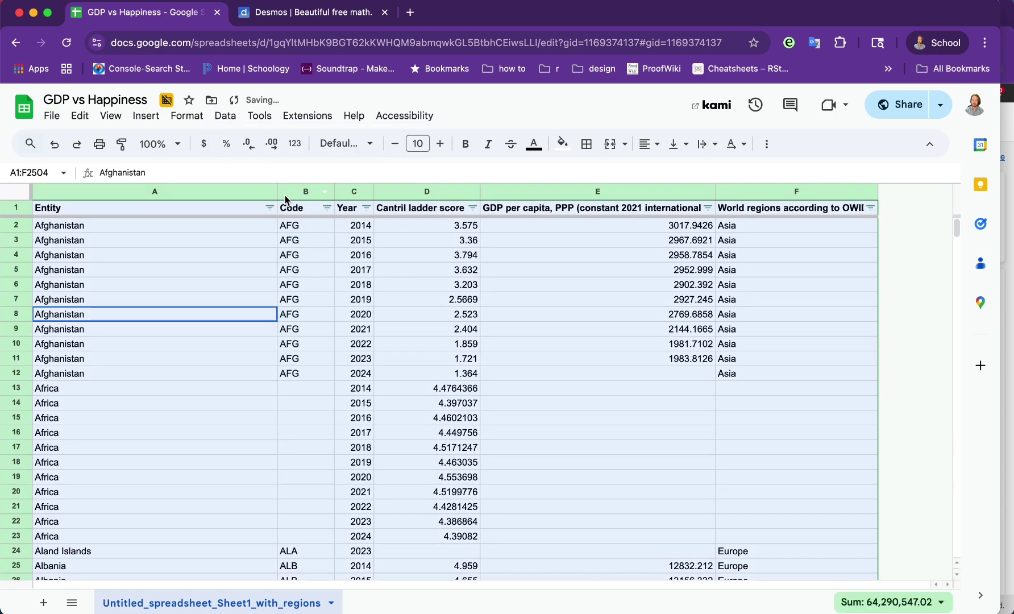
pyautogui.click(242, 270)
# Remove the data table's filter once more and recreate it across all columns
pyautogui.click(226, 116)
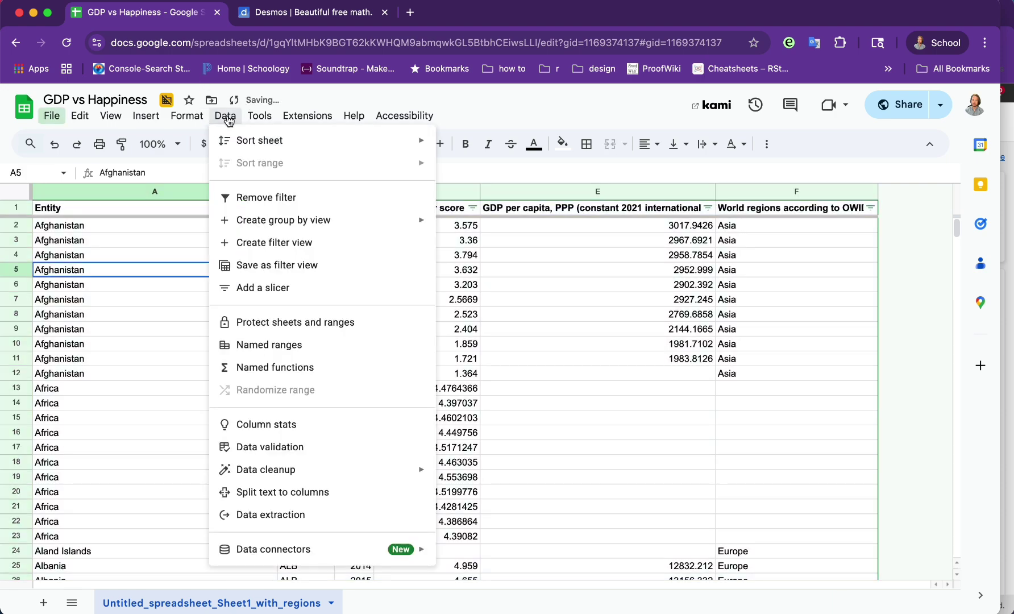
pyautogui.click(283, 202)
pyautogui.click(226, 116)
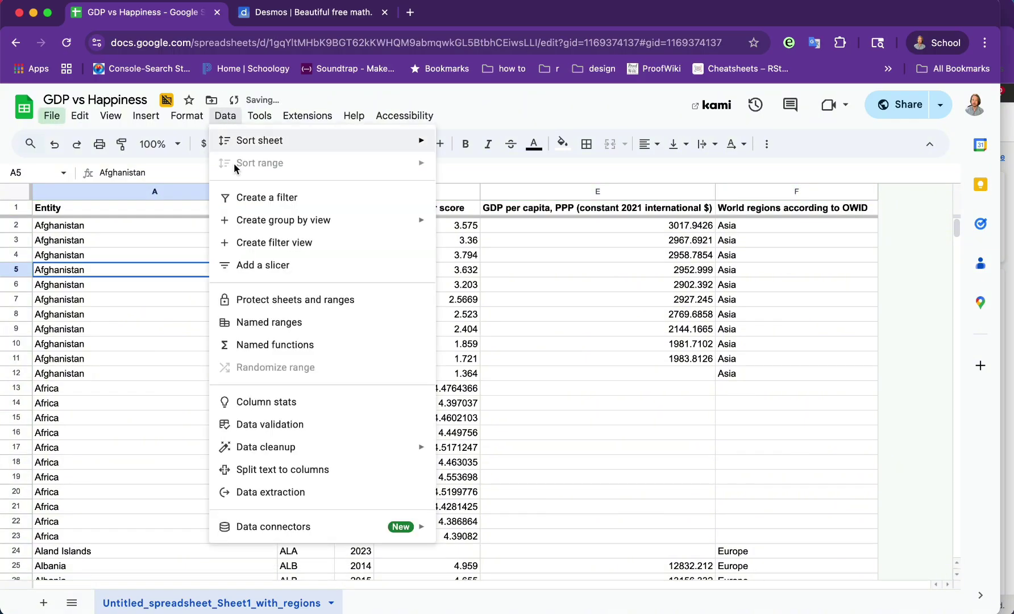
pyautogui.click(246, 197)
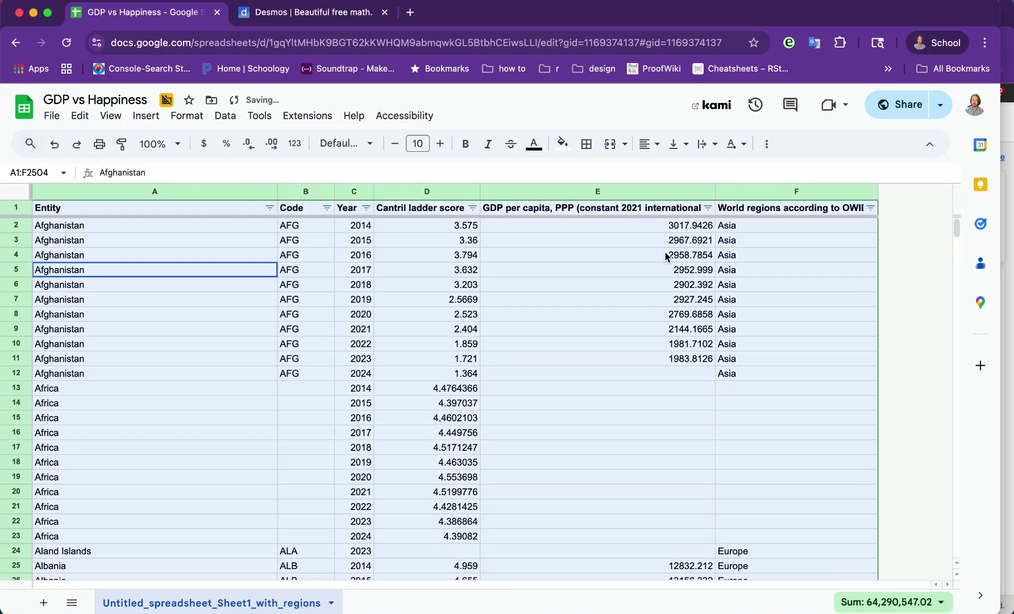
pyautogui.click(663, 227)
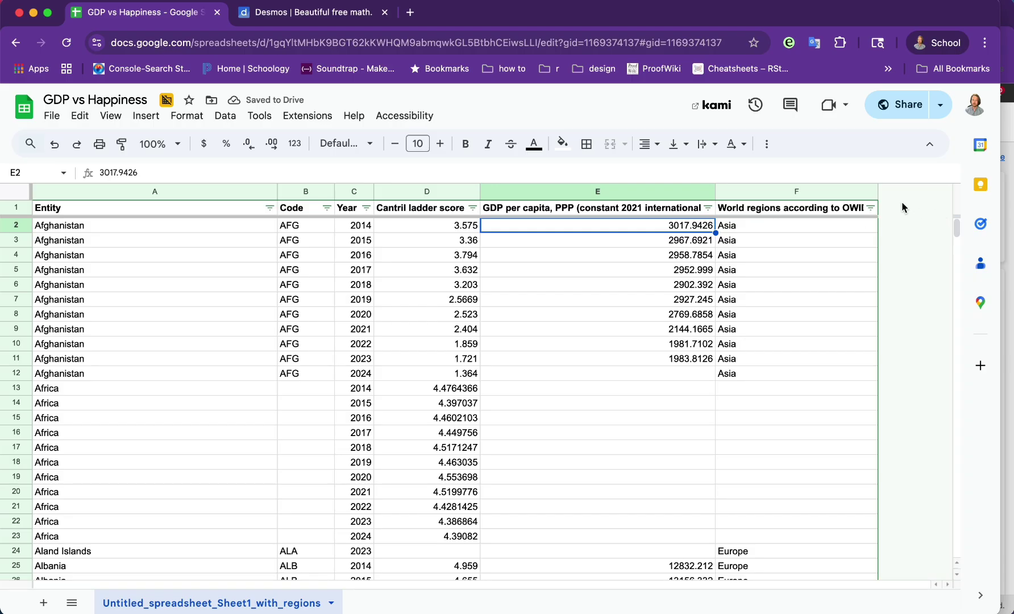
# Filter the World regions column by value to show only the Africa rows
pyautogui.click(869, 209)
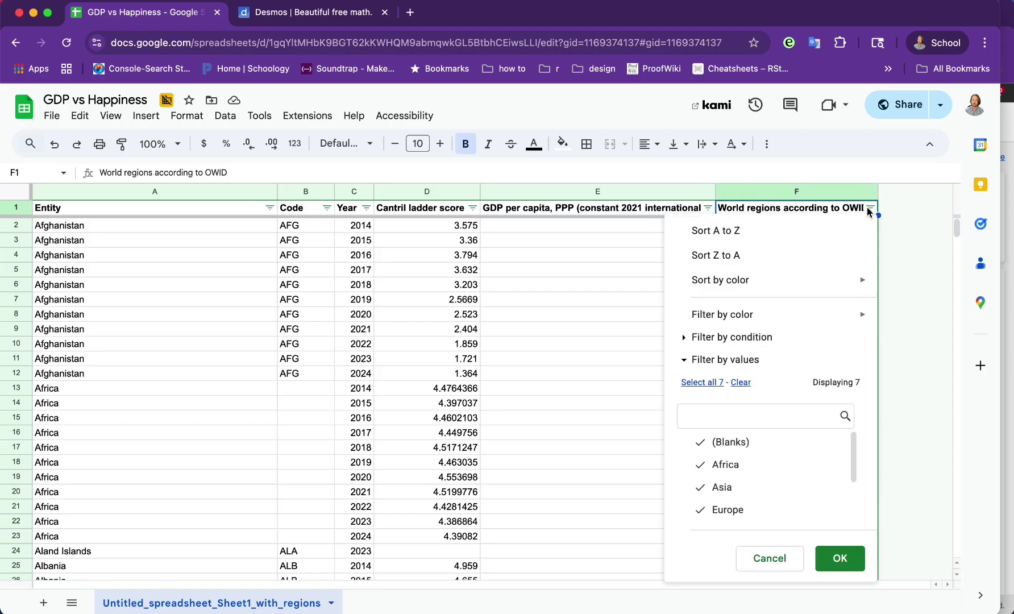
pyautogui.click(742, 384)
pyautogui.scroll(-3, 752, 476)
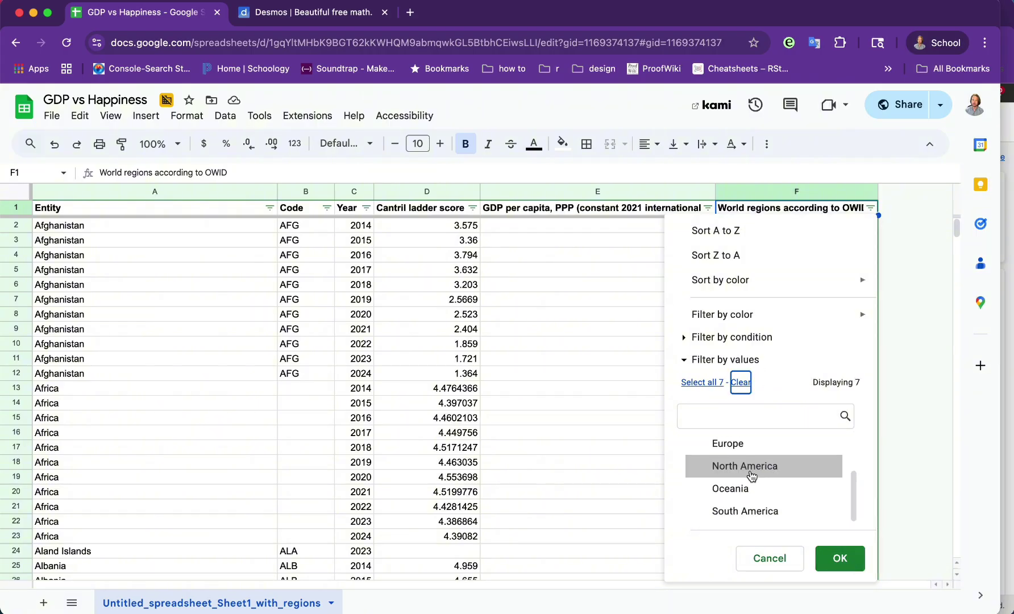
pyautogui.scroll(3, 752, 476)
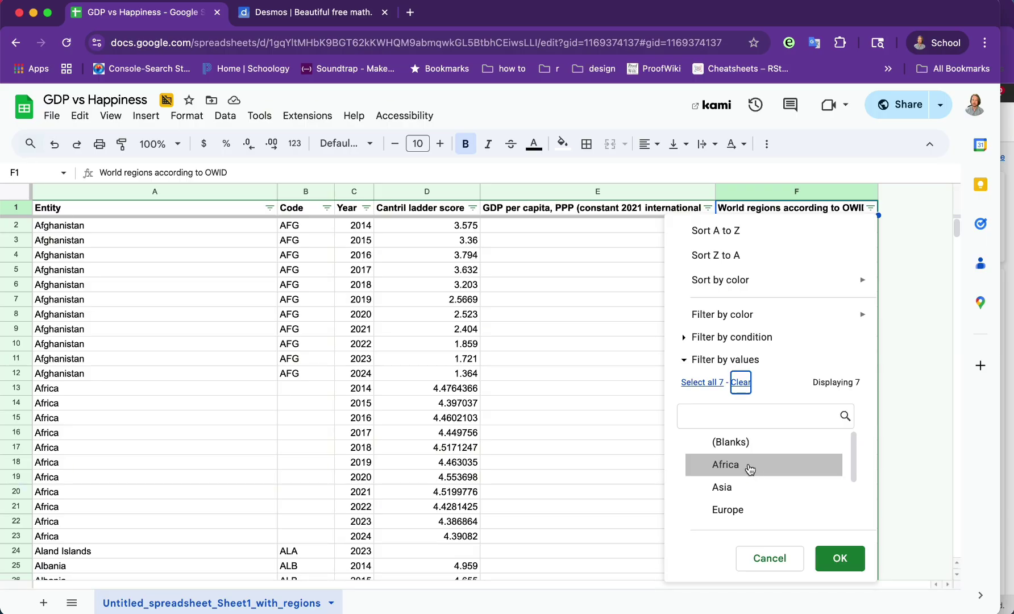
pyautogui.click(751, 468)
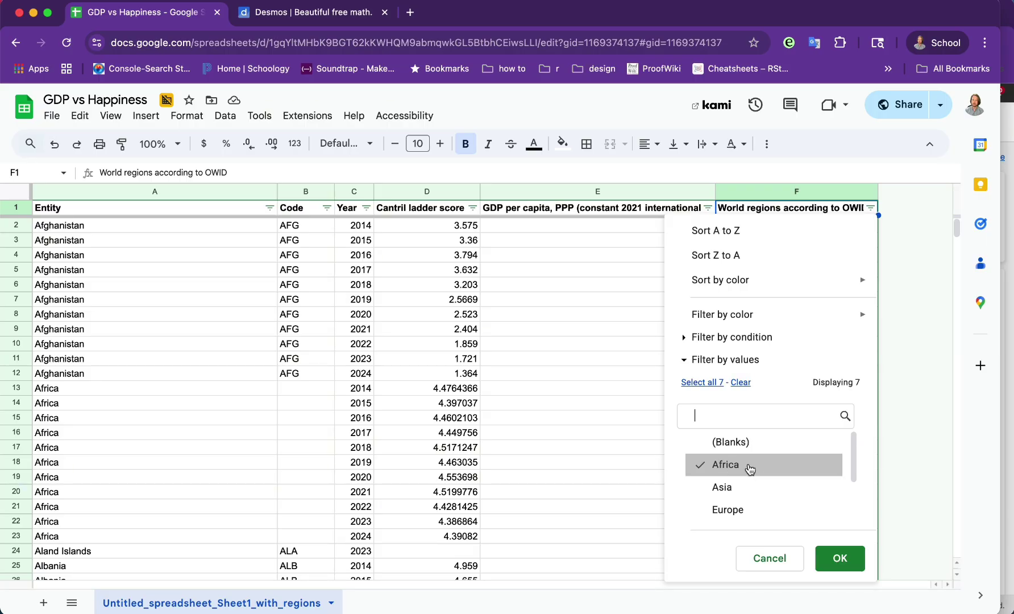
pyautogui.click(840, 560)
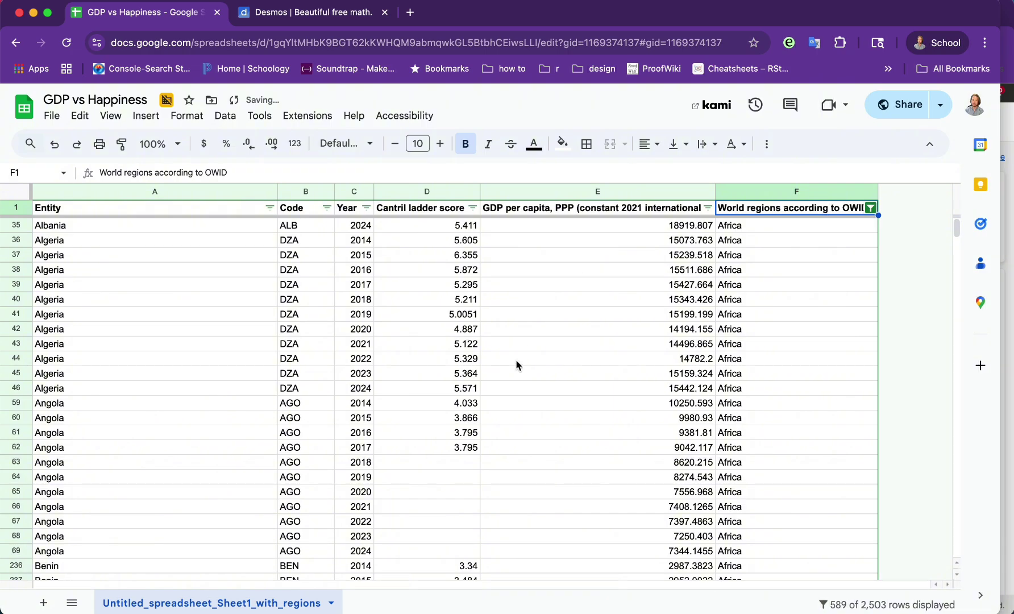
pyautogui.scroll(-3, 516, 359)
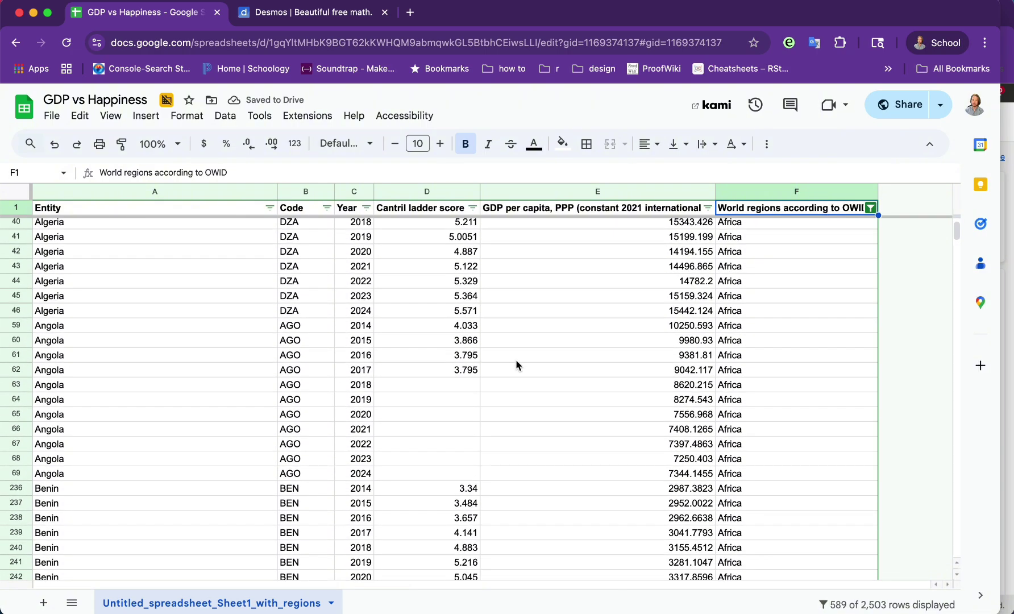
pyautogui.scroll(-8, 466, 423)
pyautogui.scroll(12, 466, 424)
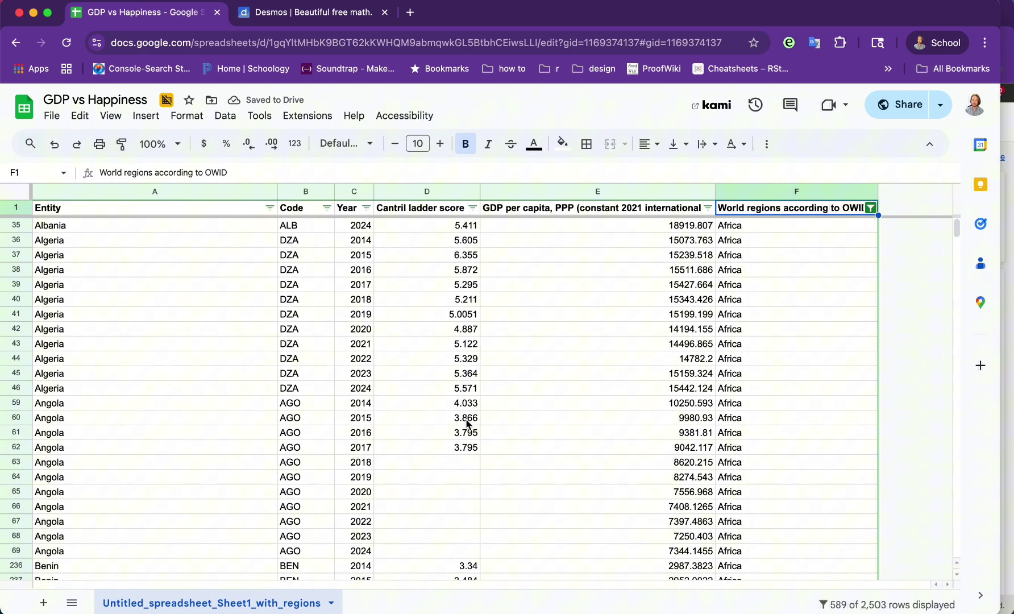
# Copy the entire Cantril ladder score column of the filtered sheet
pyautogui.click(422, 225)
pyautogui.click(410, 269)
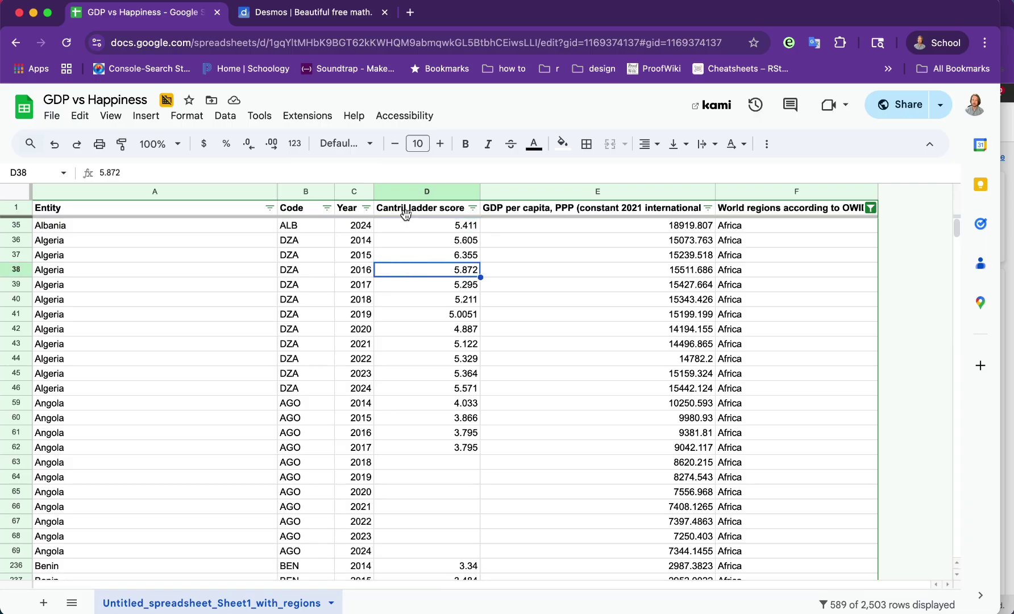
pyautogui.click(425, 225)
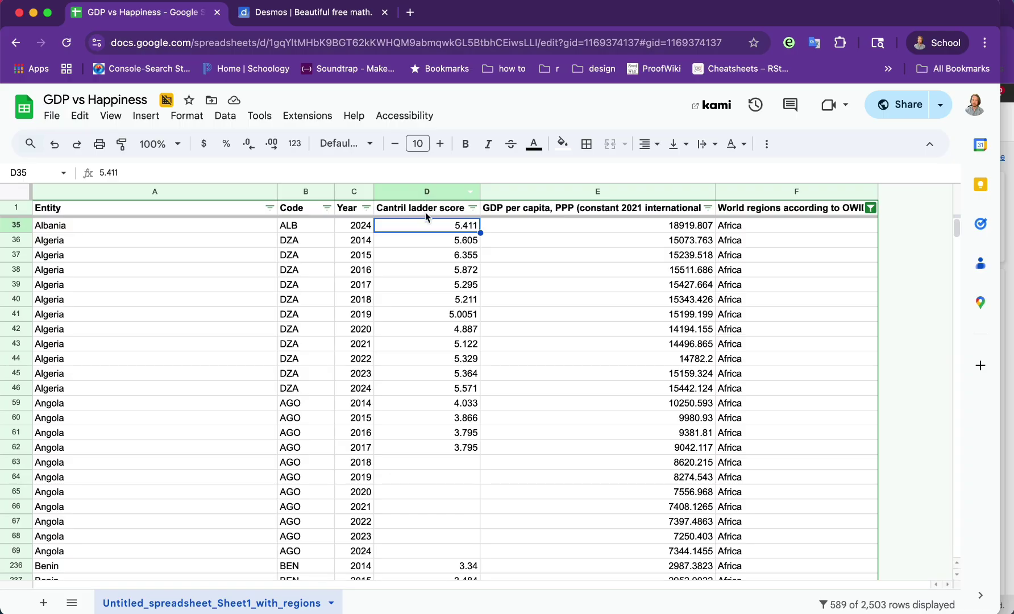
pyautogui.click(425, 193)
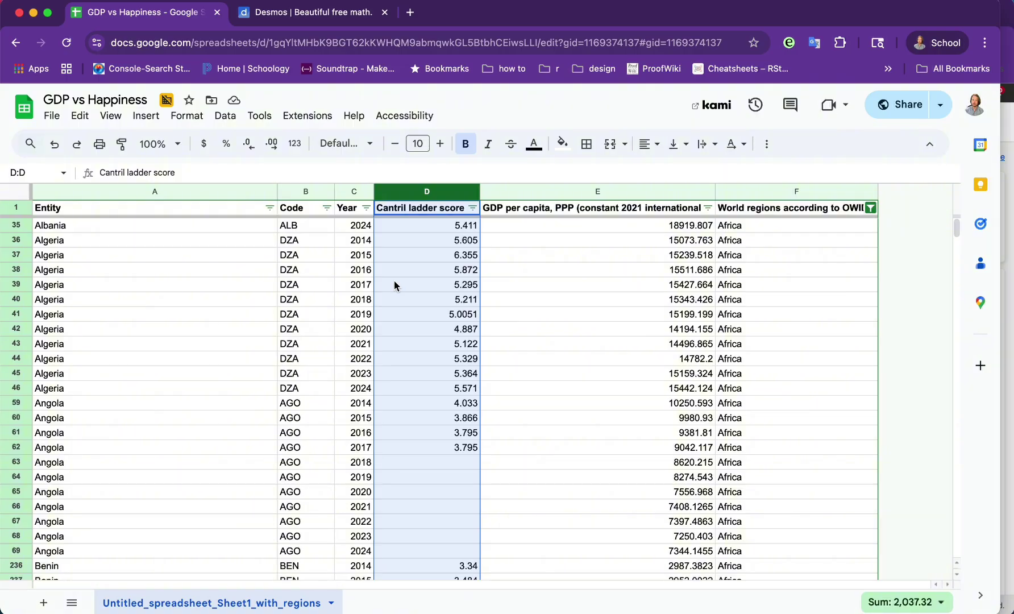
pyautogui.click(88, 117)
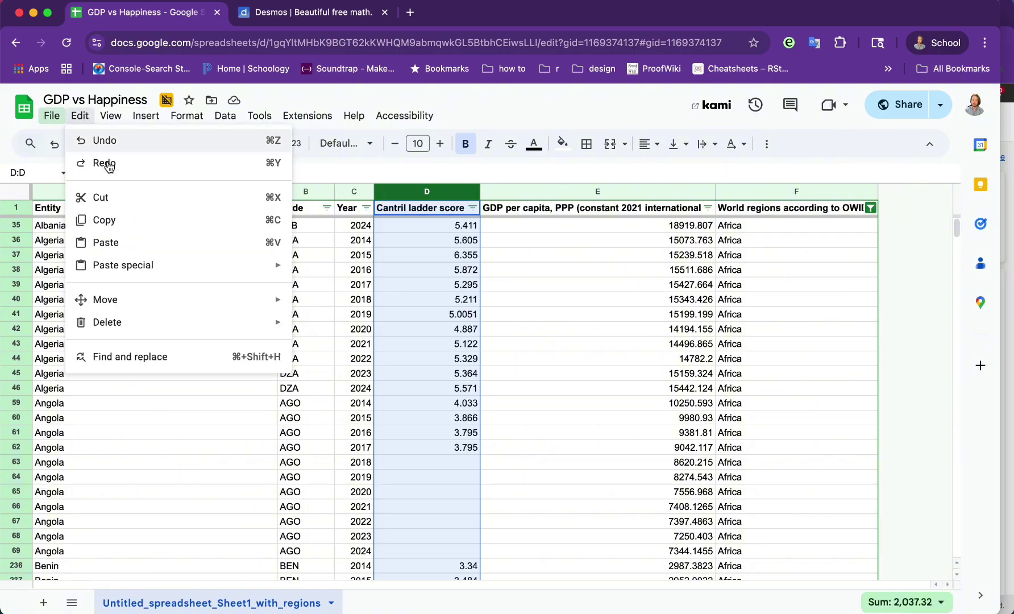
pyautogui.click(272, 225)
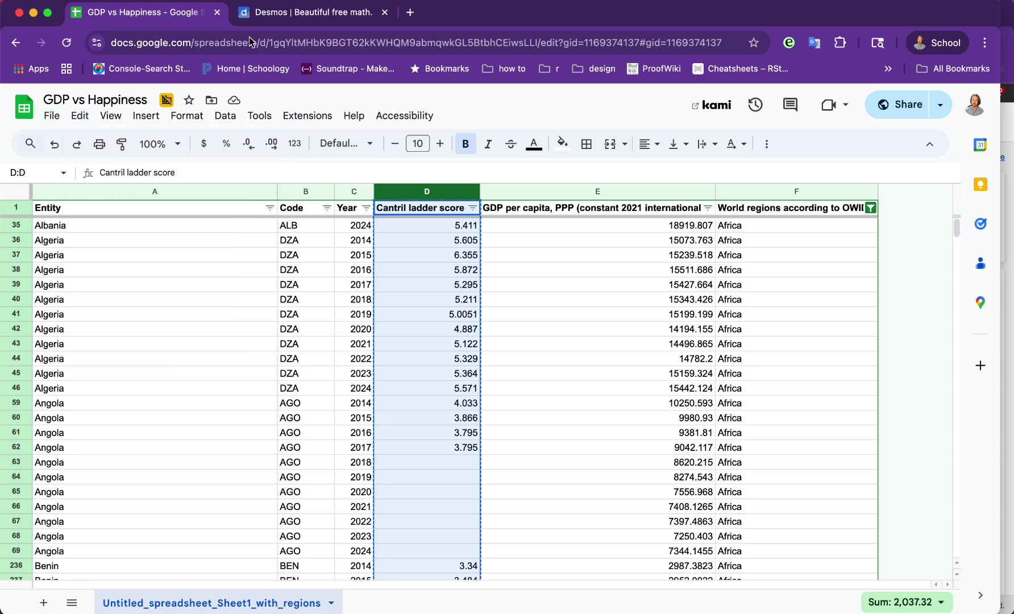
# Switch to Desmos and open its graphing calculator
pyautogui.click(270, 14)
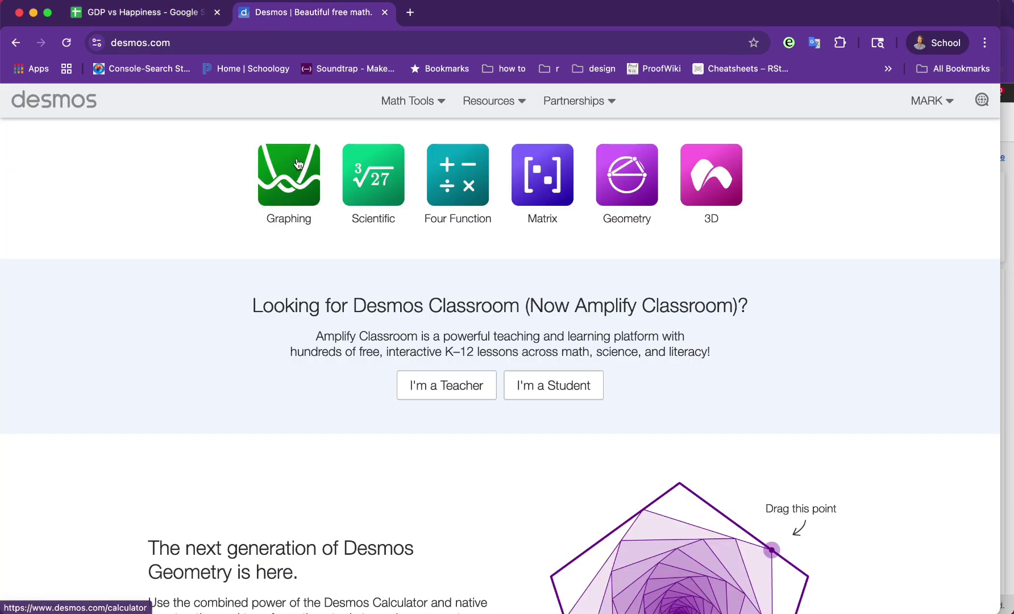
pyautogui.scroll(5, 297, 172)
pyautogui.scroll(3, 298, 206)
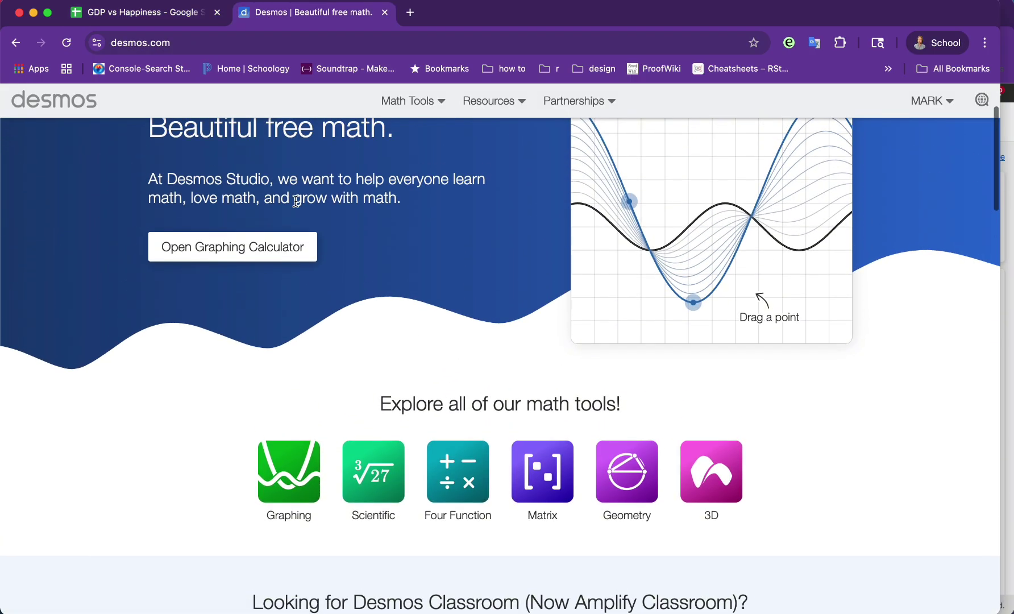
pyautogui.click(256, 252)
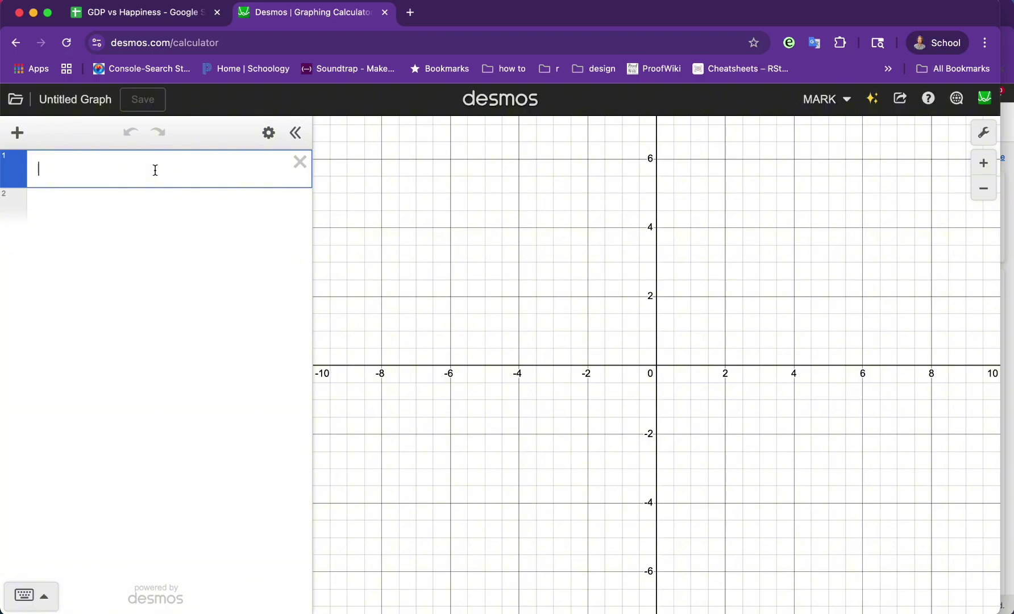
# Define list A in the first expression line from the copied Cantril ladder scores
pyautogui.write('A ')
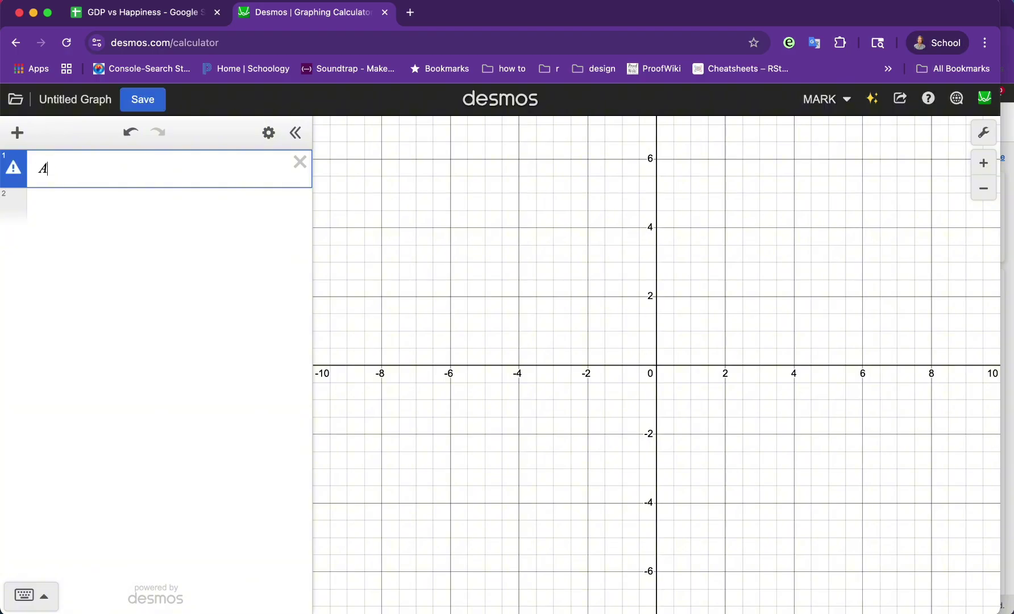
pyautogui.write('=')
pyautogui.press('super+v')
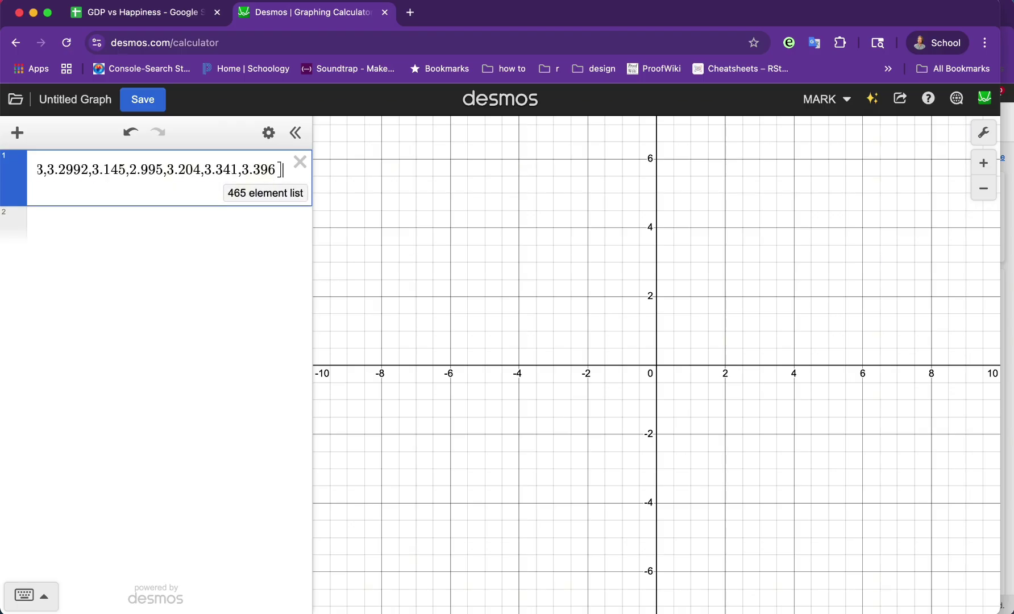
pyautogui.click(186, 242)
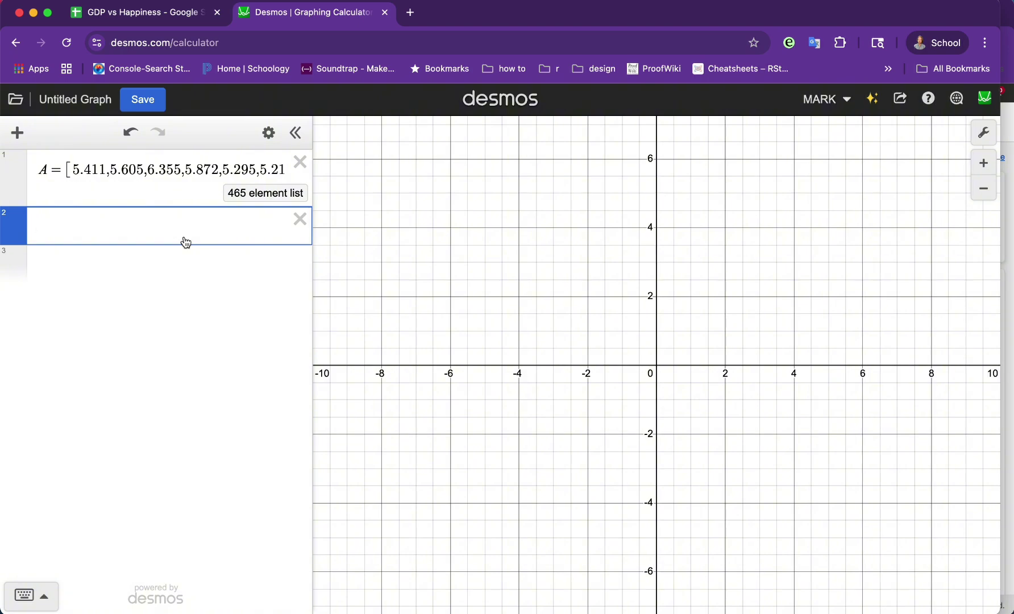
pyautogui.click(187, 12)
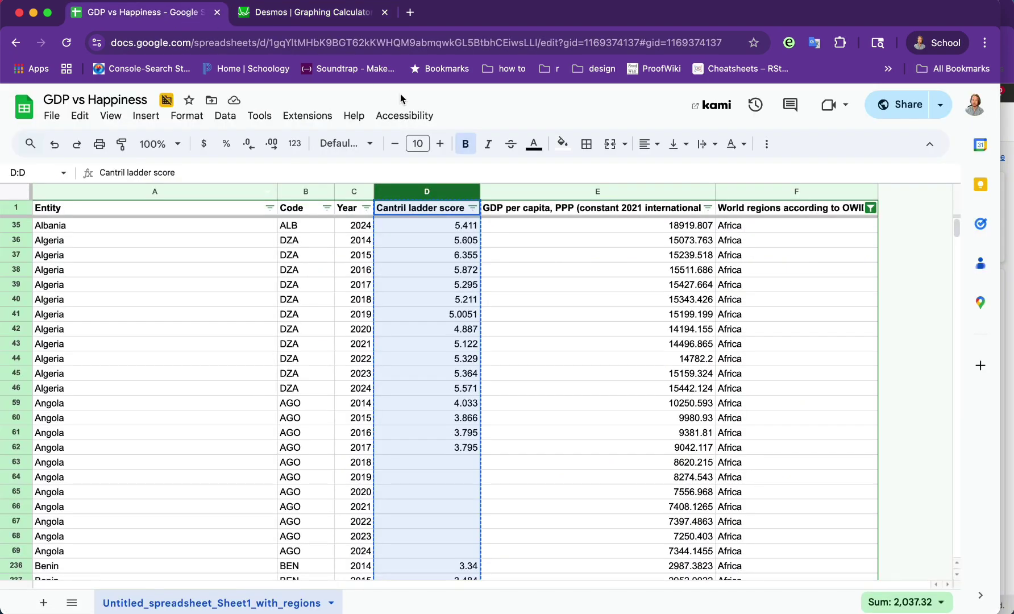
pyautogui.click(321, 19)
pyautogui.click(134, 250)
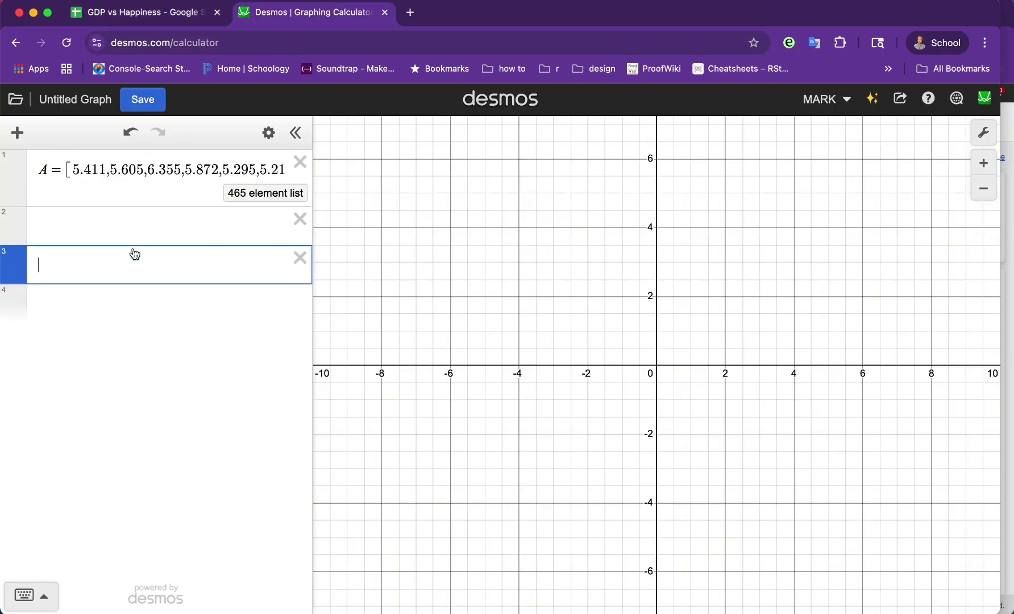
pyautogui.click(125, 219)
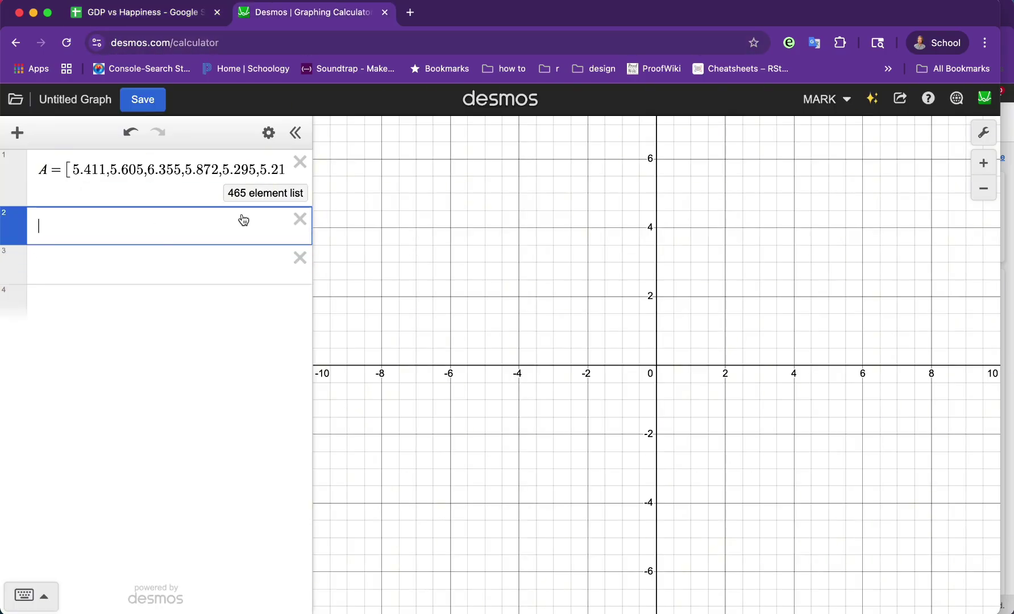
pyautogui.click(299, 219)
# Pan the graph so the first quadrant fills the view, with the origin in its lower-left corner
pyautogui.moveTo(617, 314); pyautogui.dragTo(405, 376)
pyautogui.moveTo(577, 311); pyautogui.dragTo(677, 281)
pyautogui.moveTo(409, 387); pyautogui.dragTo(612, 344)
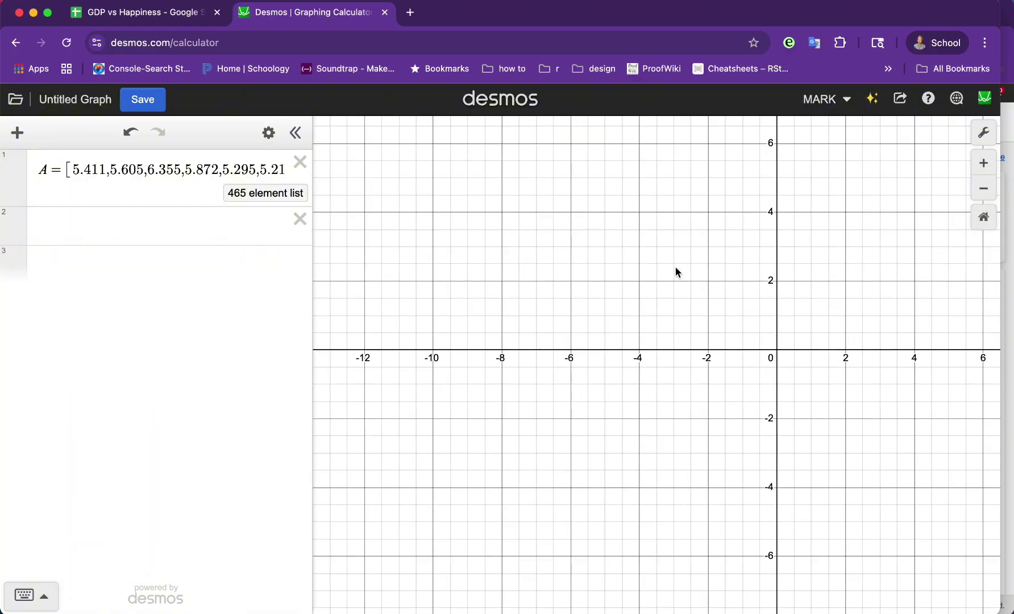
pyautogui.moveTo(675, 272); pyautogui.dragTo(410, 317)
pyautogui.moveTo(639, 287); pyautogui.dragTo(479, 484)
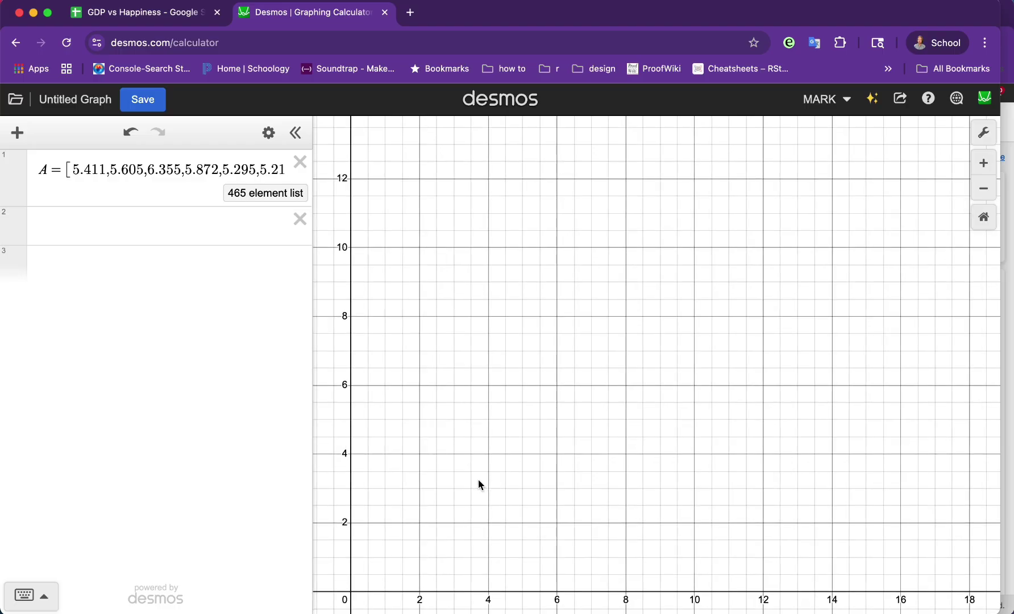
pyautogui.click(182, 12)
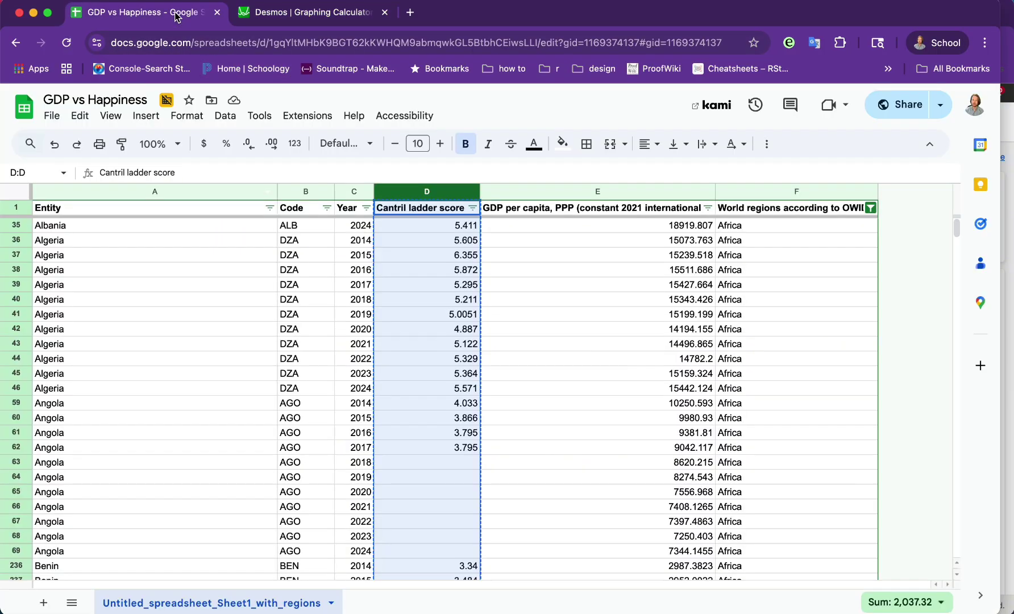
pyautogui.scroll(-20, 432, 324)
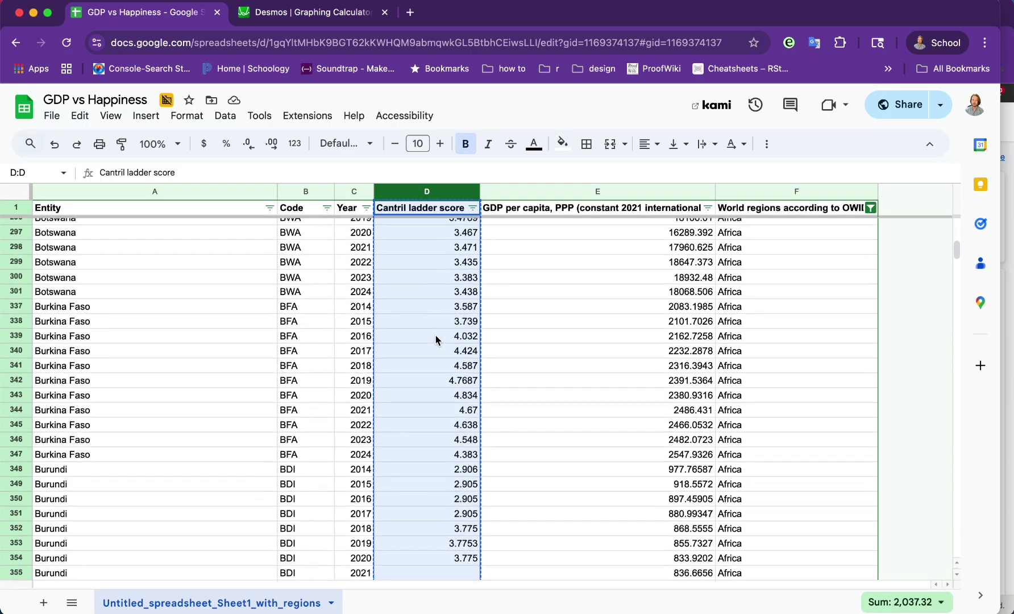
pyautogui.scroll(20, 436, 336)
pyautogui.click(338, 19)
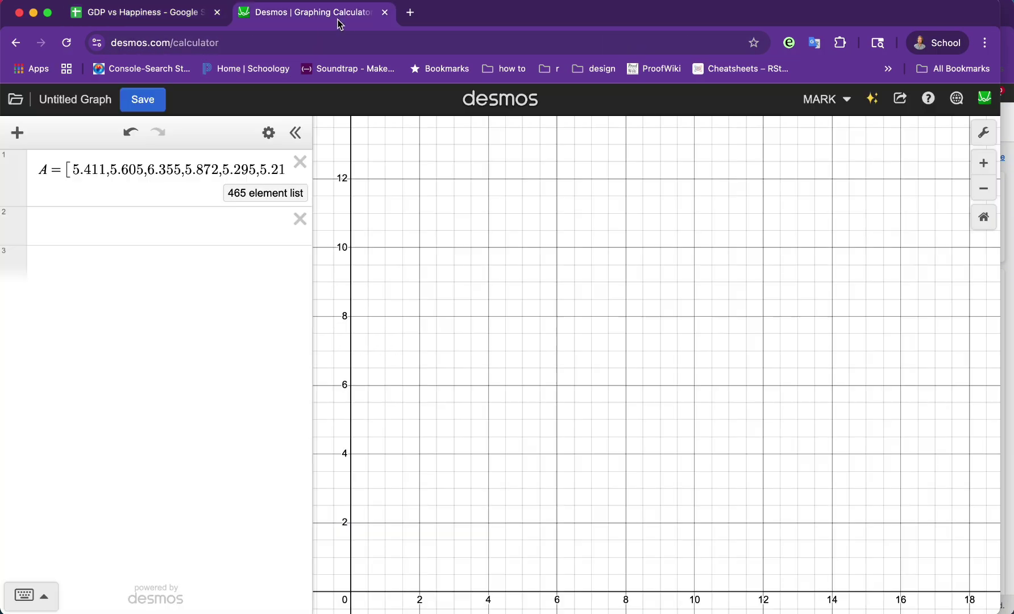
pyautogui.click(176, 243)
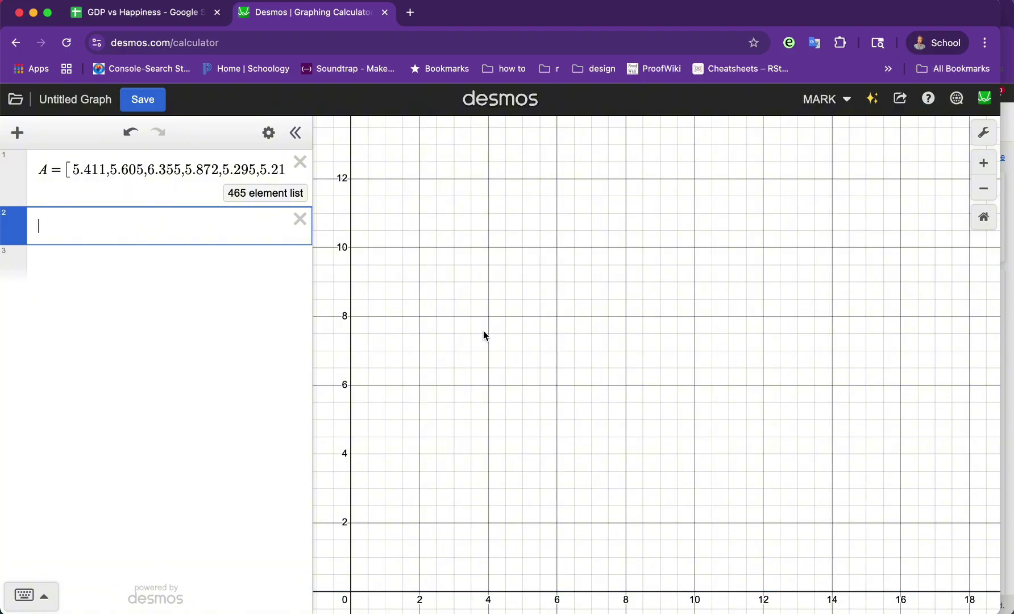
# Rescale the axes so x extends to about 11.5 and y to about 16, and check the ranges in the graph settings
pyautogui.moveTo(530, 579); pyautogui.dragTo(609, 586)
pyautogui.moveTo(578, 389); pyautogui.dragTo(615, 387)
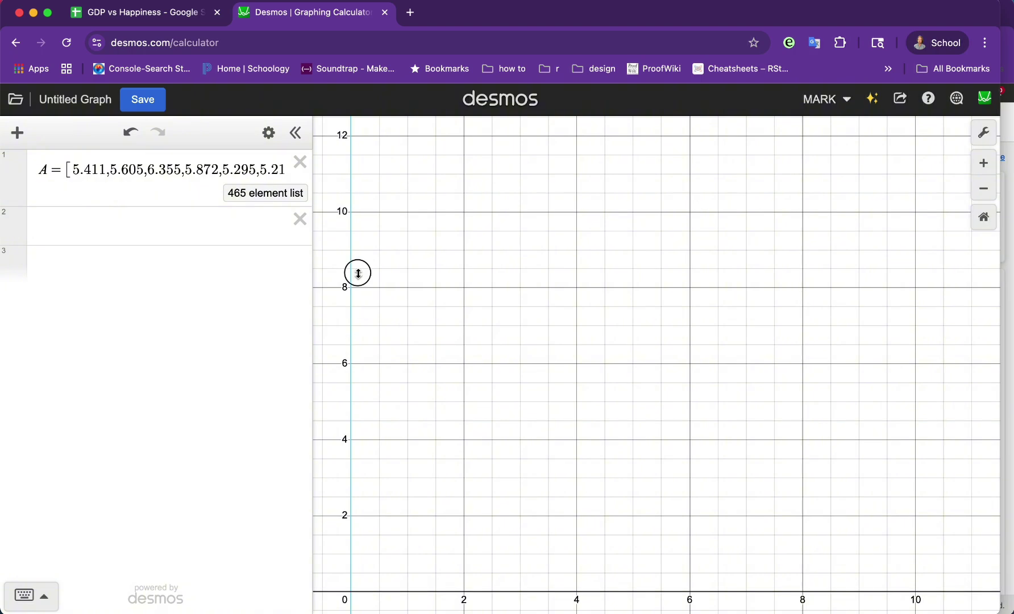
pyautogui.moveTo(358, 273); pyautogui.dragTo(381, 348)
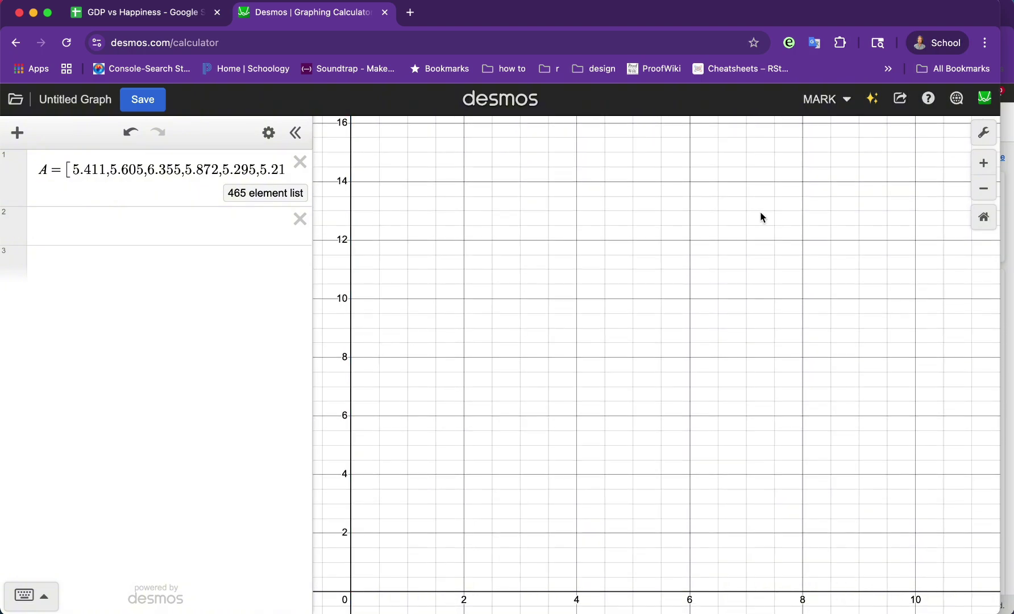
pyautogui.click(988, 134)
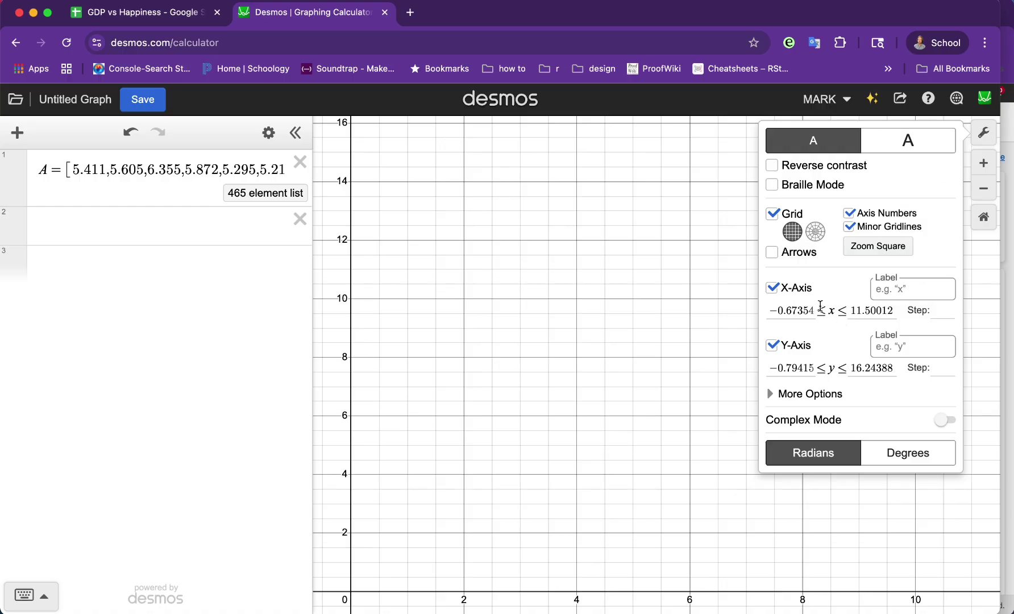
pyautogui.click(645, 281)
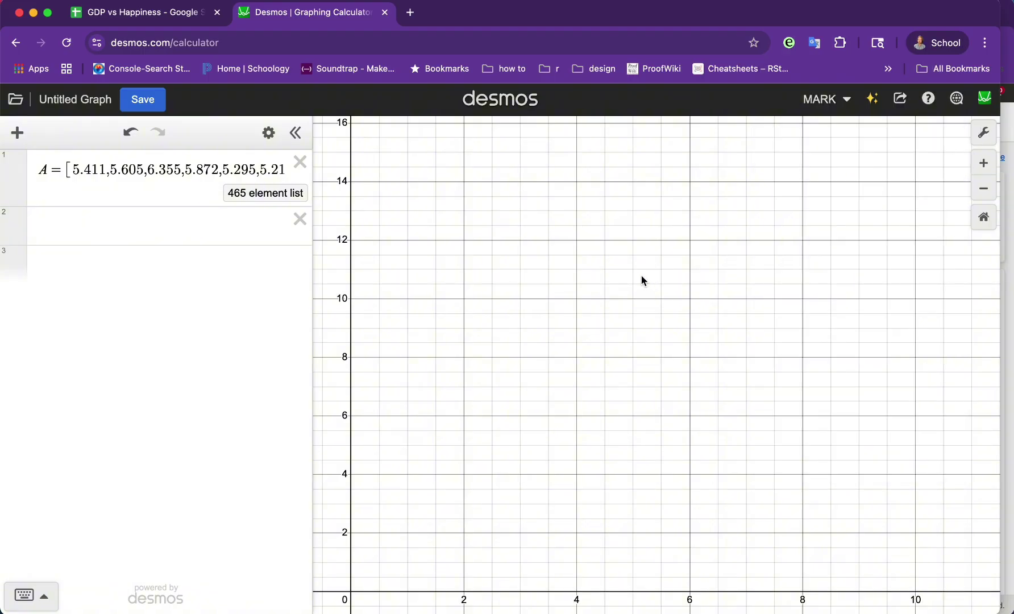
# Plot list A with the expression dotplot(A) in the second line
pyautogui.click(112, 229)
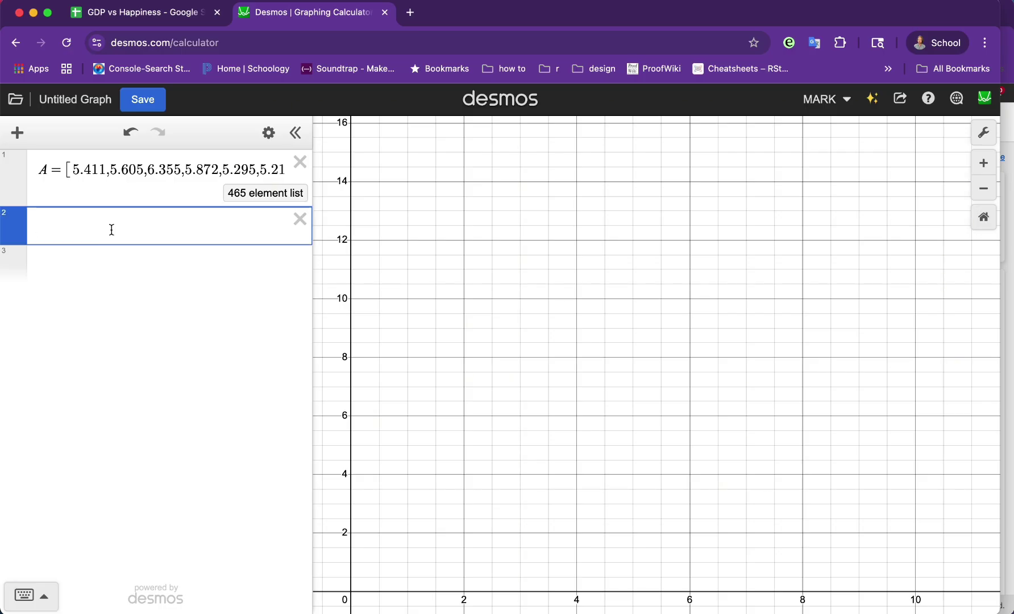
pyautogui.write('dotplot(')
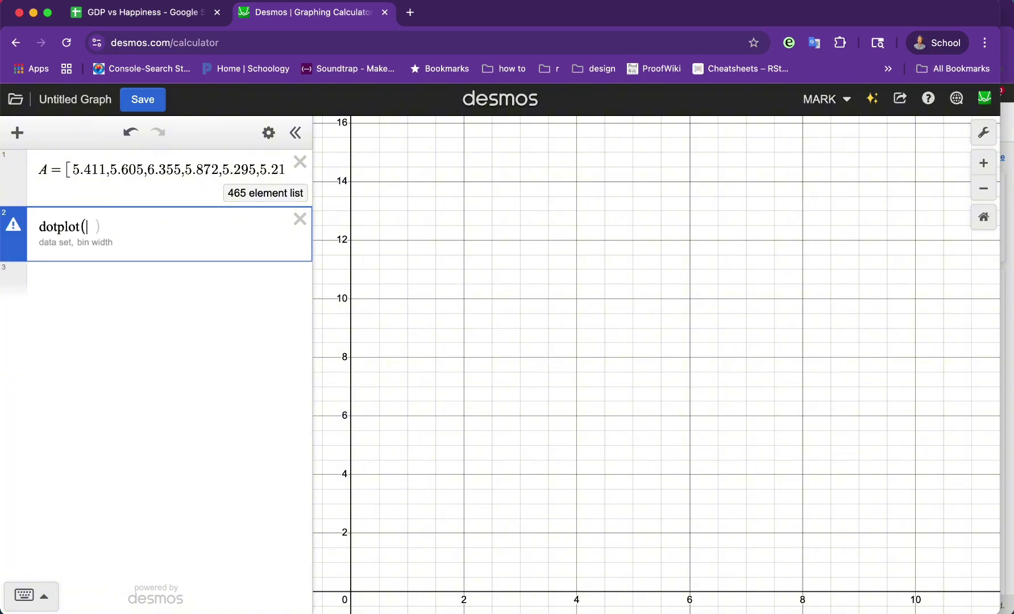
pyautogui.write('A')
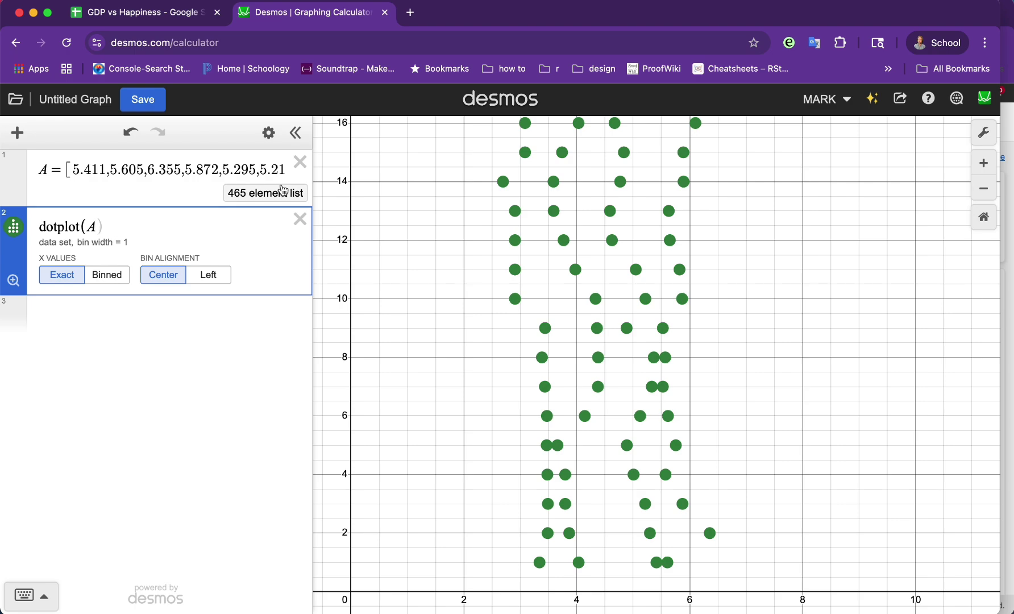
pyautogui.click(755, 314)
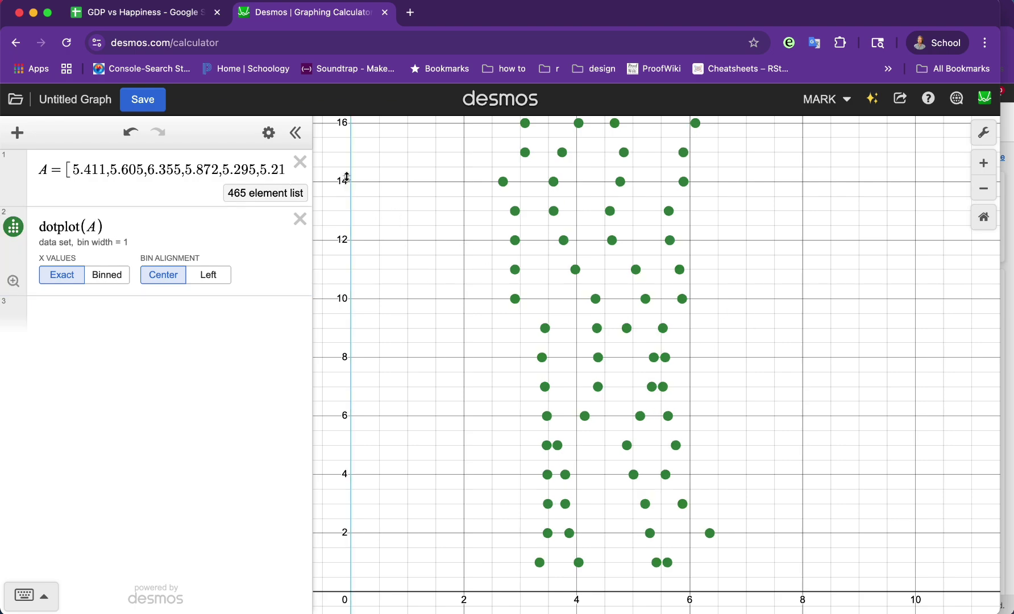
# Compress the y-axis until it extends to nearly 300 so the whole dot plot fits in the view
pyautogui.moveTo(503, 183)
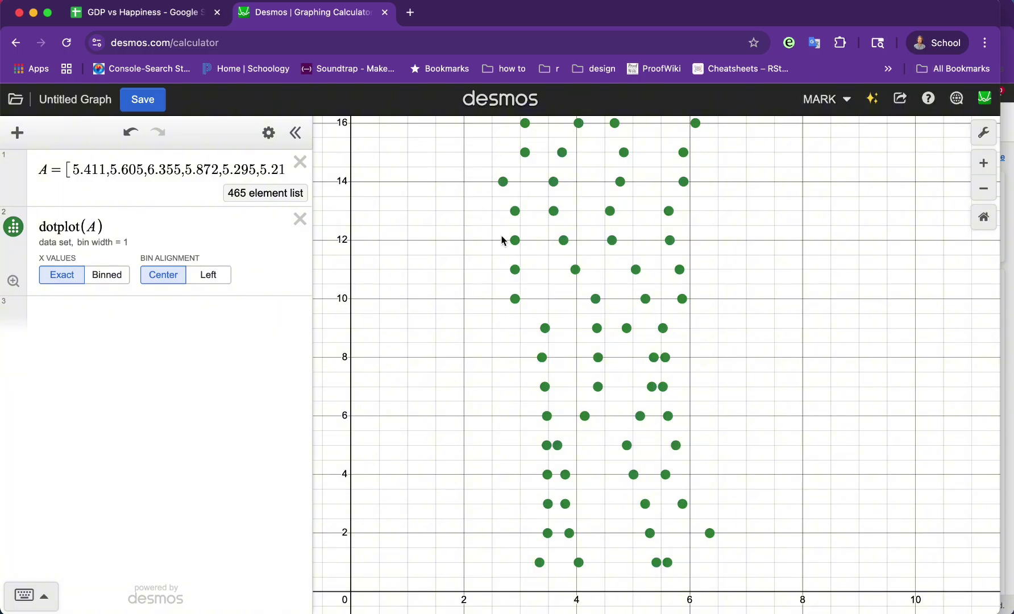
pyautogui.moveTo(365, 149); pyautogui.dragTo(384, 416)
pyautogui.moveTo(357, 174); pyautogui.dragTo(348, 296)
pyautogui.moveTo(350, 250); pyautogui.dragTo(367, 439)
pyautogui.moveTo(357, 290); pyautogui.dragTo(352, 420)
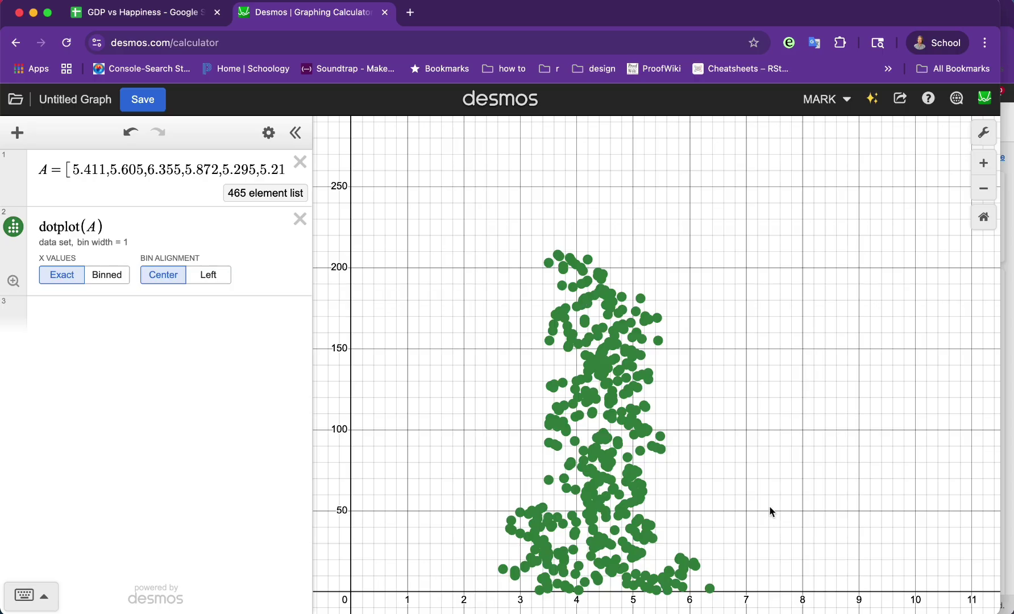
# Inspect the coordinates of the dots with the highest and lowest happiness scores
pyautogui.moveTo(718, 595)
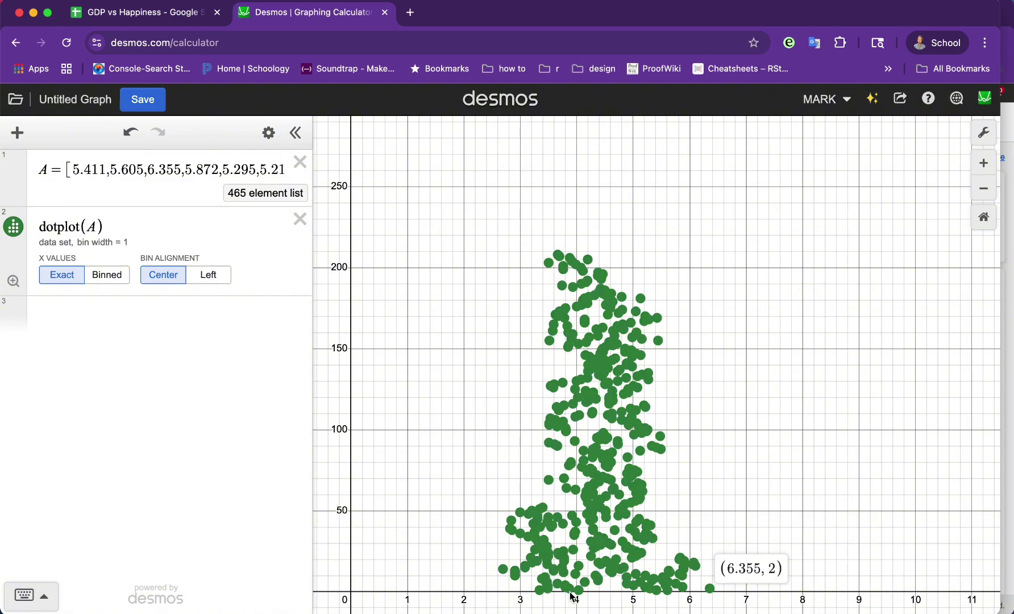
pyautogui.click(503, 571)
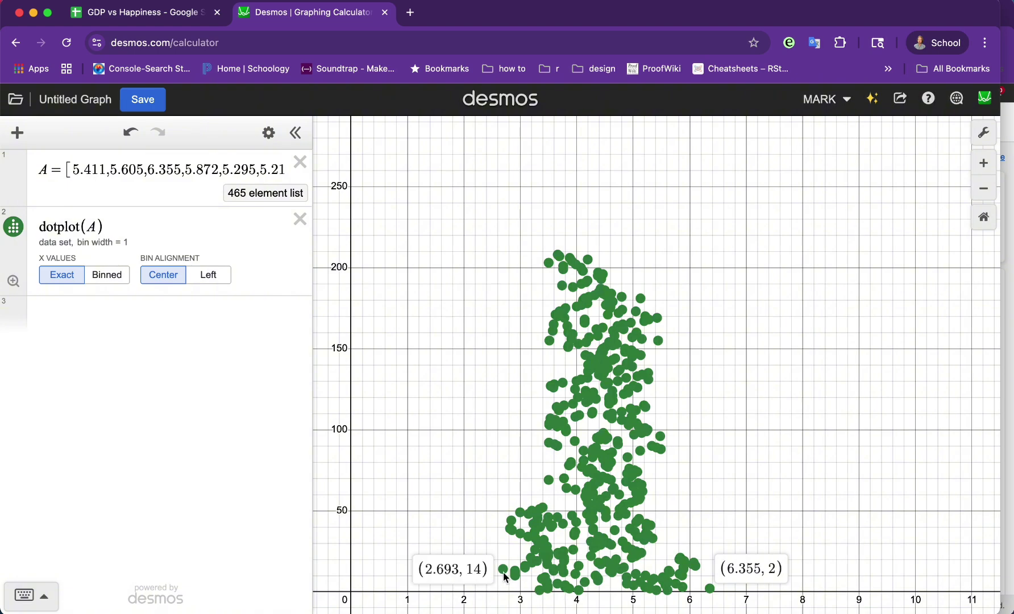
pyautogui.click(426, 479)
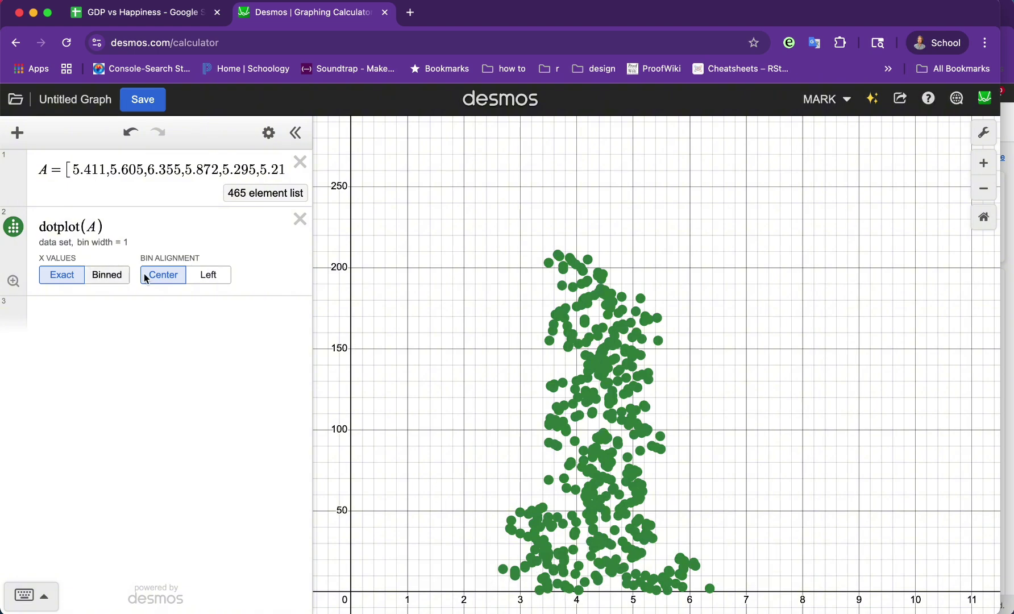
# Try binned x values with a bin width of 0.5 on the dot plot
pyautogui.click(108, 275)
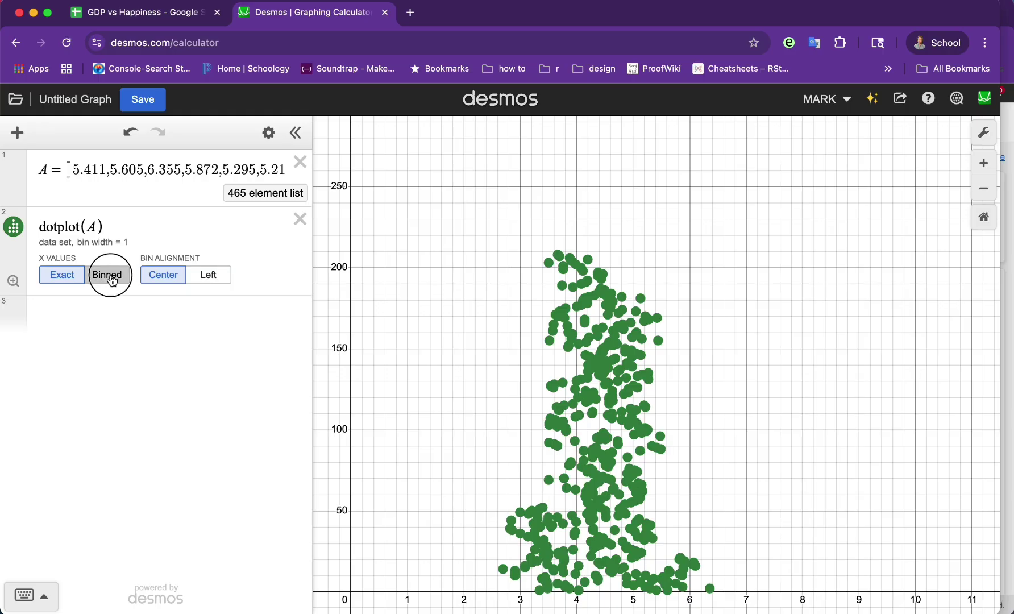
pyautogui.click(98, 227)
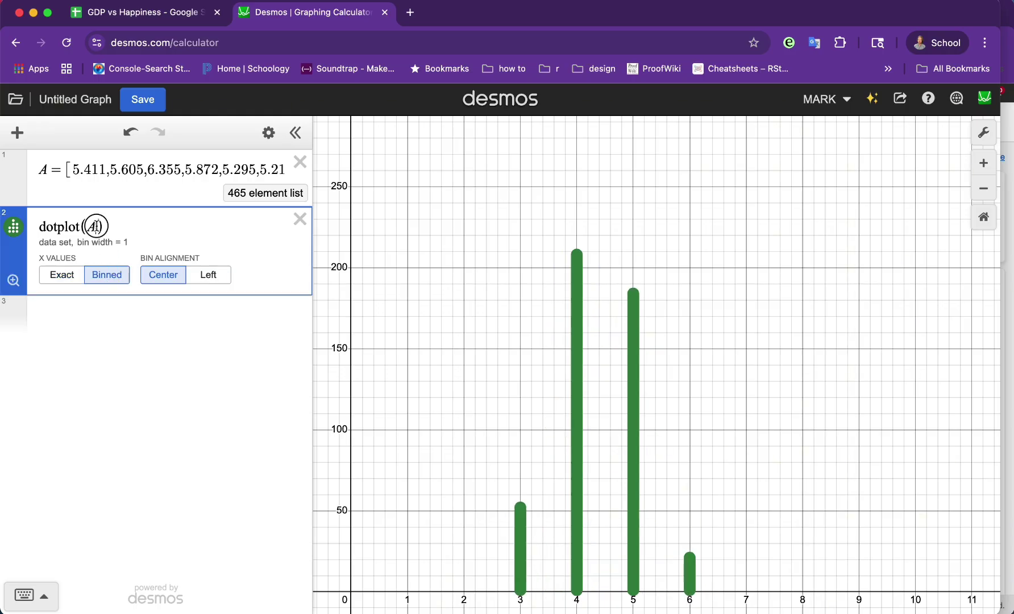
pyautogui.write(',1')
pyautogui.press('BackSpace')
pyautogui.write('0.5')
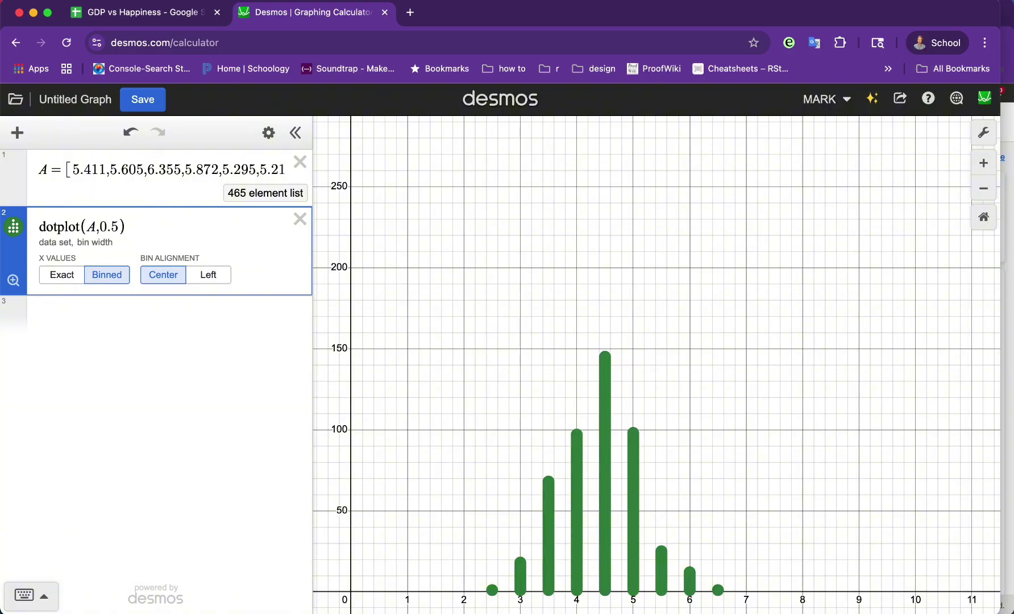
# Remove the custom bin width from the dot plot and return it to exact x values
pyautogui.press('BackSpace')
pyautogui.press('BackSpace')
pyautogui.press('BackSpace')
pyautogui.press('BackSpace')
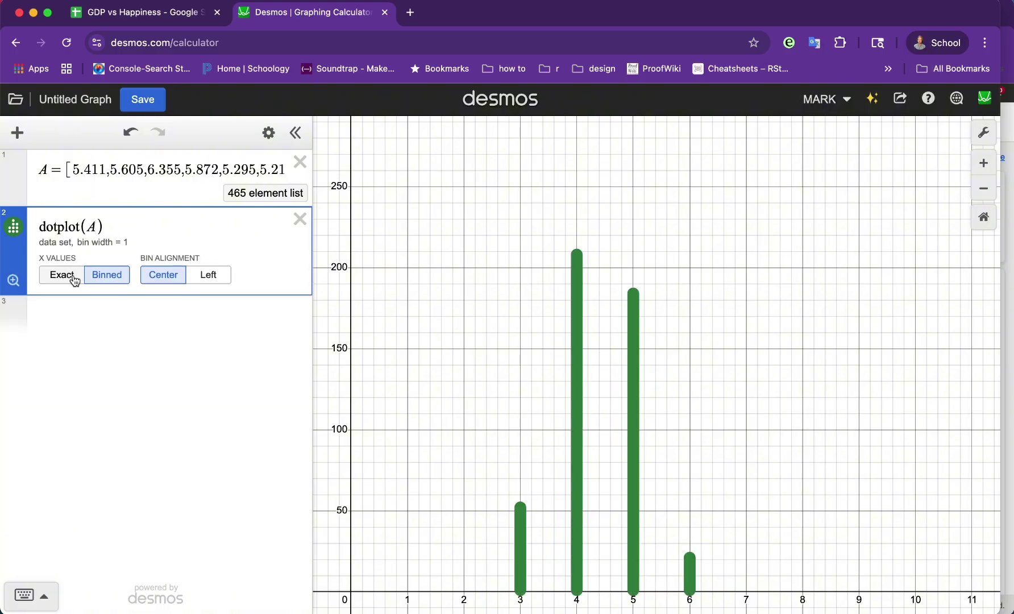
pyautogui.click(75, 282)
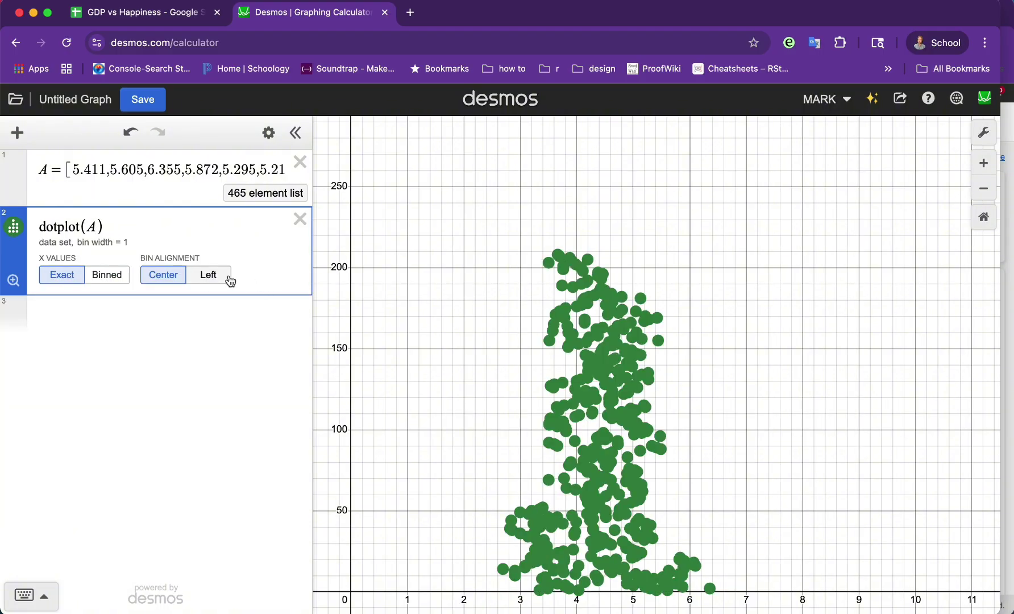
# Try left bin alignment on the dot plot and return it to center alignment
pyautogui.click(208, 276)
pyautogui.click(179, 274)
pyautogui.click(209, 278)
pyautogui.click(173, 282)
# Try the other point shapes, including square, star and triangle, on the dot plot and return it to filled circles
pyautogui.click(268, 137)
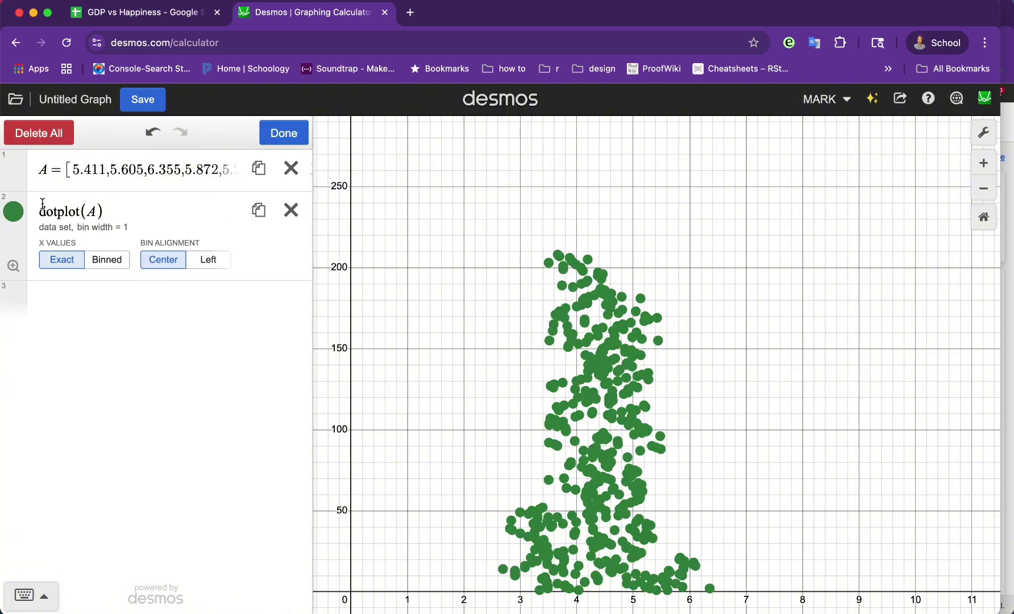
pyautogui.click(14, 213)
pyautogui.click(130, 232)
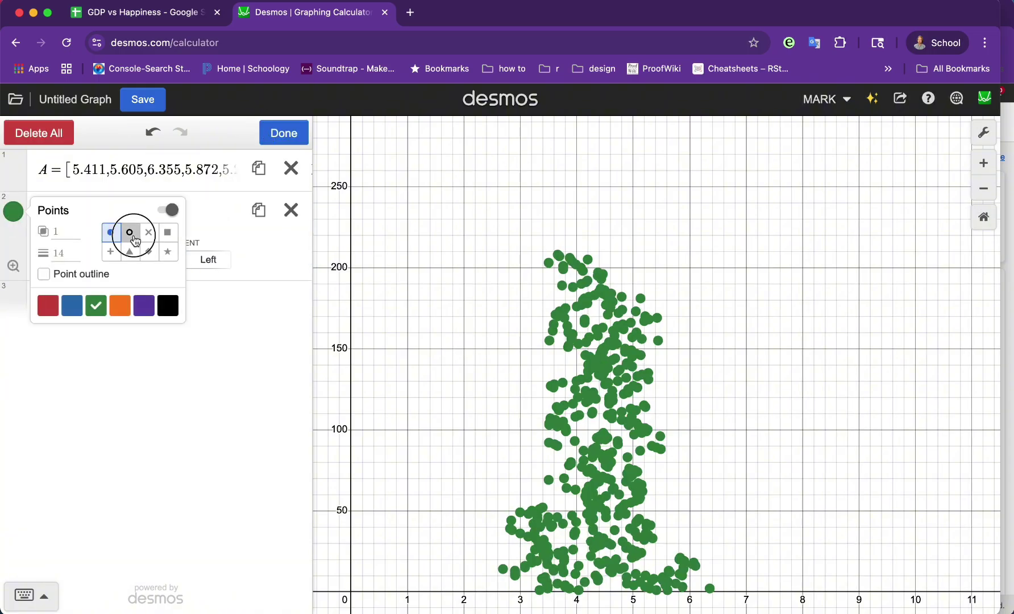
pyautogui.click(155, 235)
pyautogui.click(166, 233)
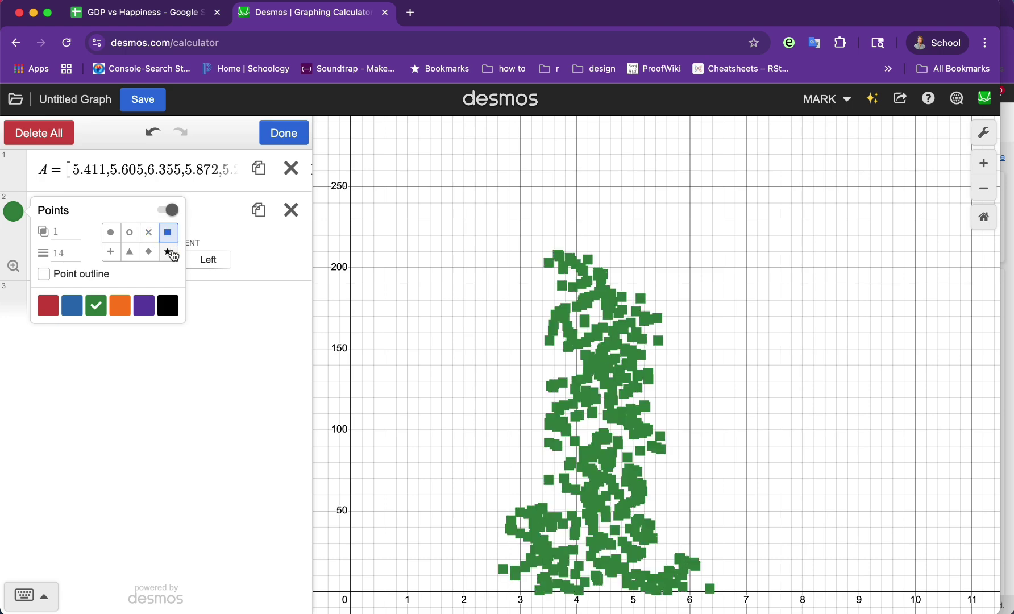
pyautogui.click(167, 253)
pyautogui.click(155, 256)
pyautogui.click(130, 253)
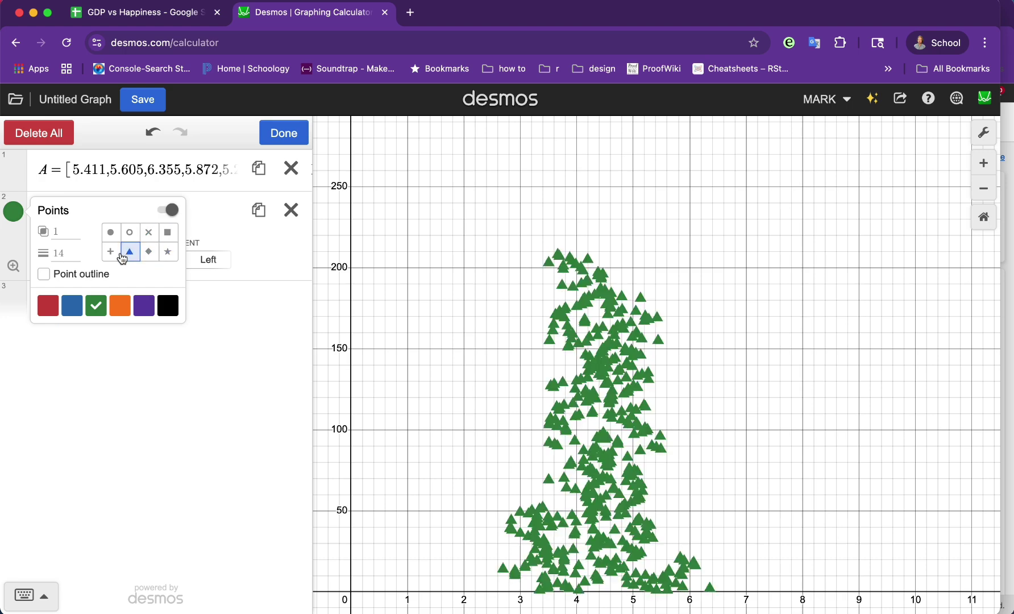
pyautogui.click(111, 253)
pyautogui.click(116, 234)
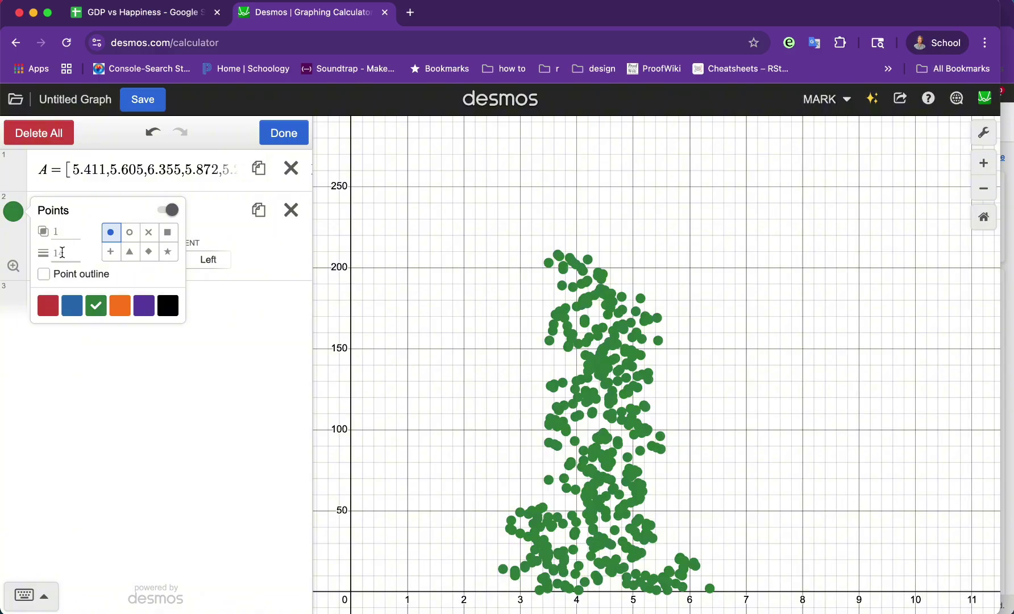
# Set the dot plot's point size to 10 px
pyautogui.click(62, 253)
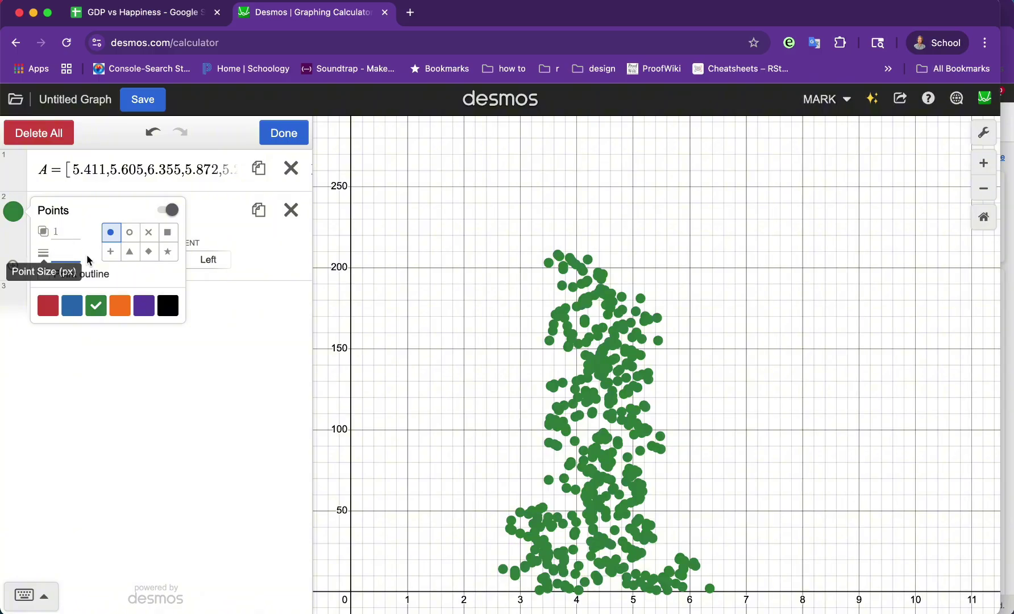
pyautogui.write('10')
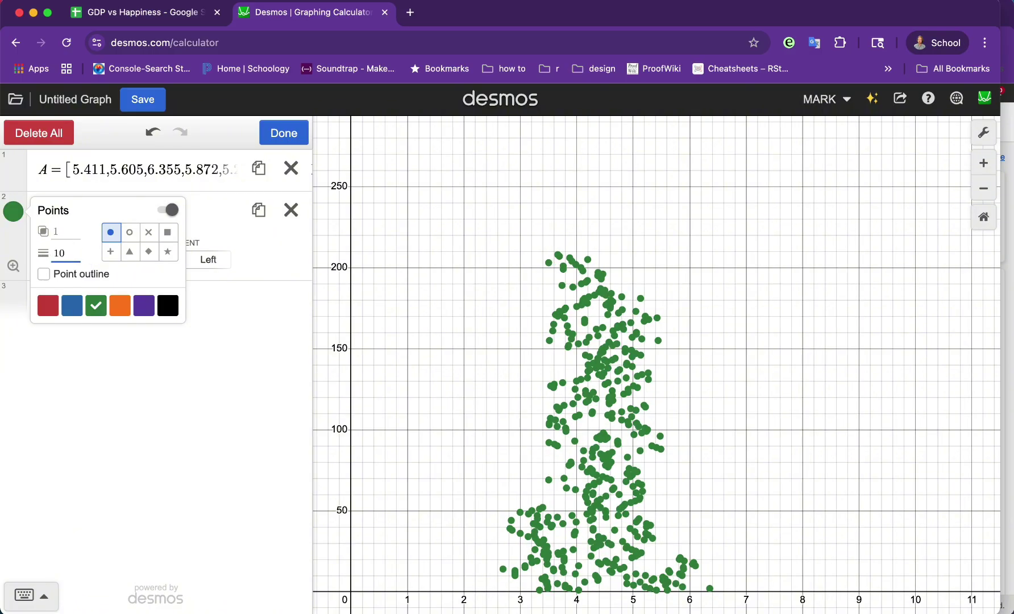
# Try a point opacity of 0.5 on the dot plot and return it to 1
pyautogui.click(62, 233)
pyautogui.write('0.5')
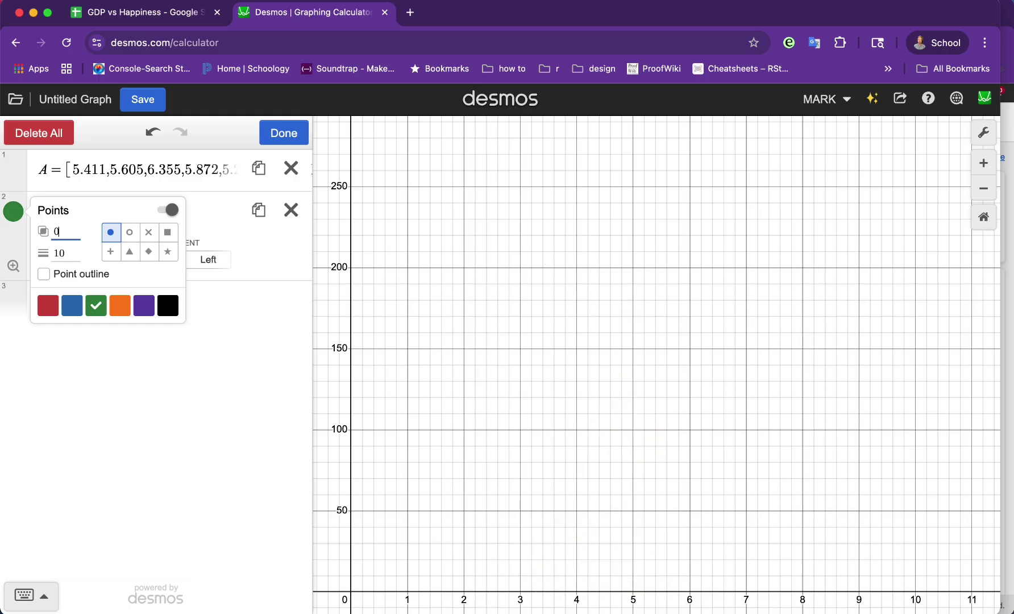
pyautogui.press('BackSpace')
pyautogui.press('BackSpace')
pyautogui.press('BackSpace')
pyautogui.write('0')
pyautogui.press('BackSpace')
pyautogui.write('1')
# Change the dot plot's color to purple and close the editing of its point style
pyautogui.click(141, 310)
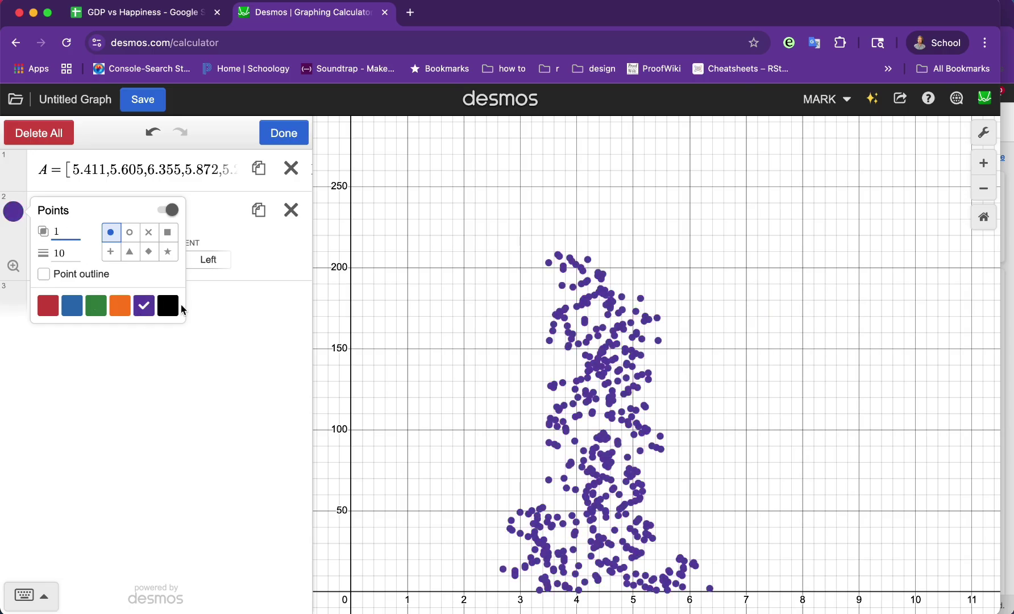
pyautogui.click(222, 311)
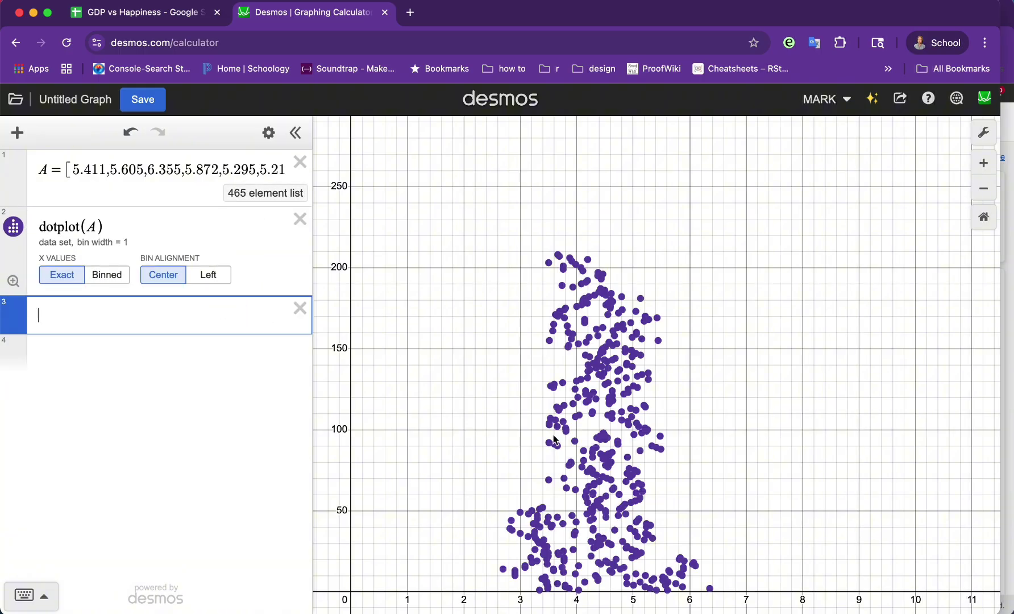
pyautogui.moveTo(842, 291)
pyautogui.mouseDown()
pyautogui.moveTo(842, 277)
pyautogui.moveTo(844, 286)
pyautogui.mouseUp()
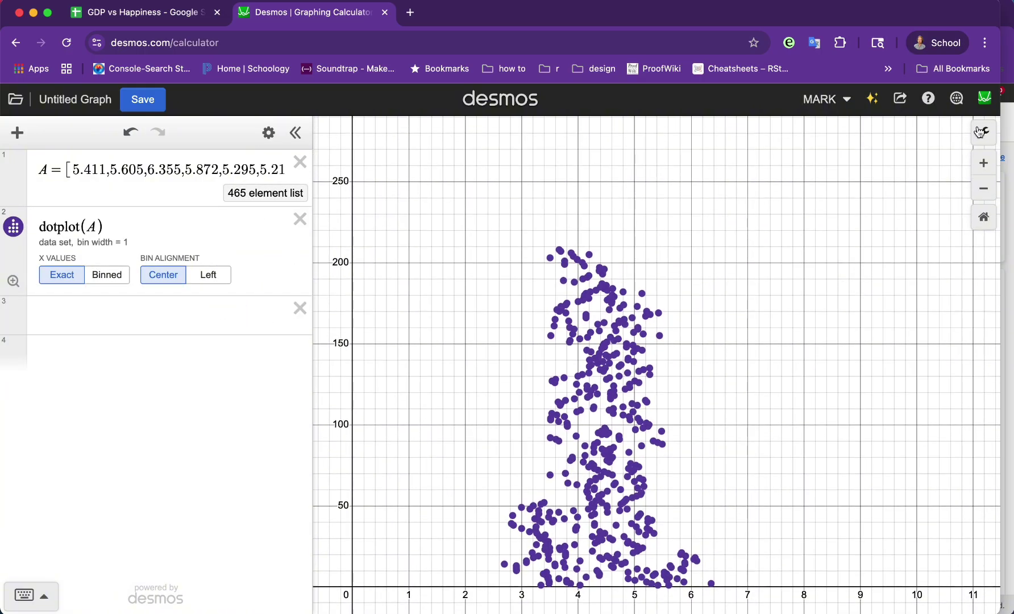
# Switch to the Google Sheets data and copy the header text "Cantril ladder score" from cell D1
pyautogui.click(184, 28)
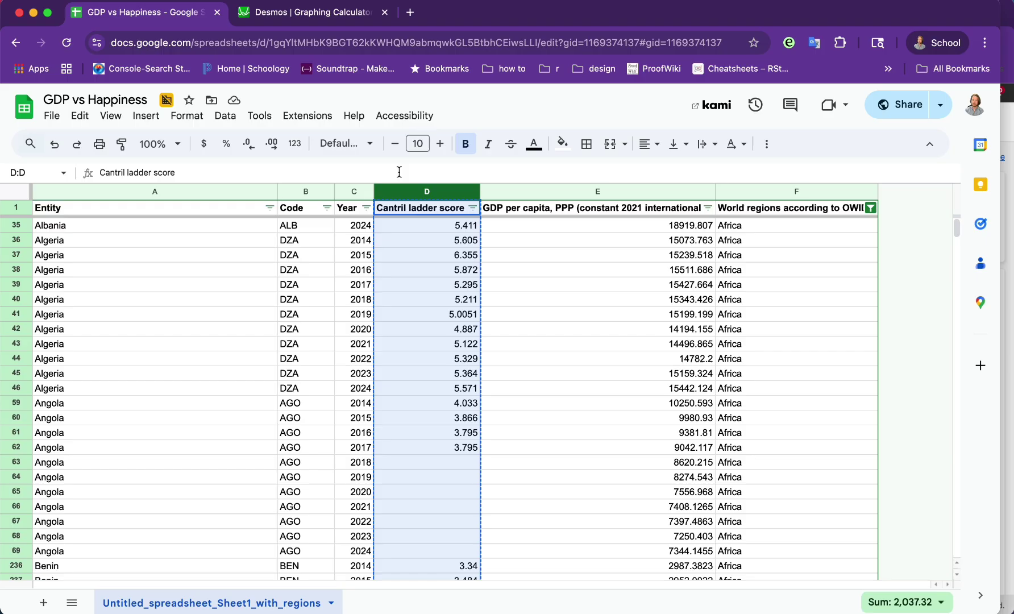
pyautogui.click(411, 225)
pyautogui.click(418, 208)
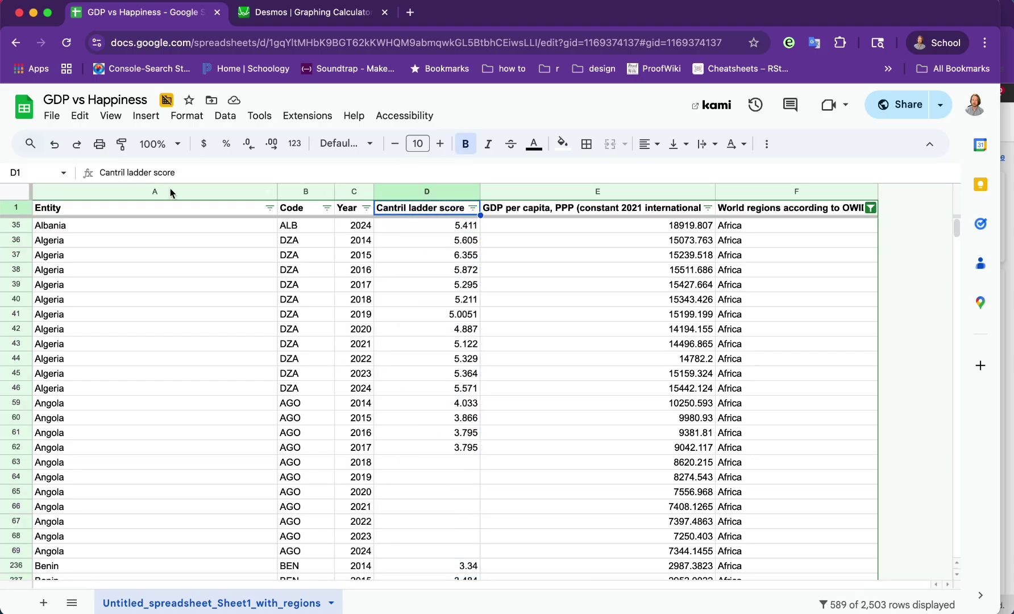
pyautogui.moveTo(176, 172); pyautogui.dragTo(34, 171)
pyautogui.press('super+c')
# Switch back to Desmos and label the x-axis with the copied text "Cantril ladder score"
pyautogui.click(310, 12)
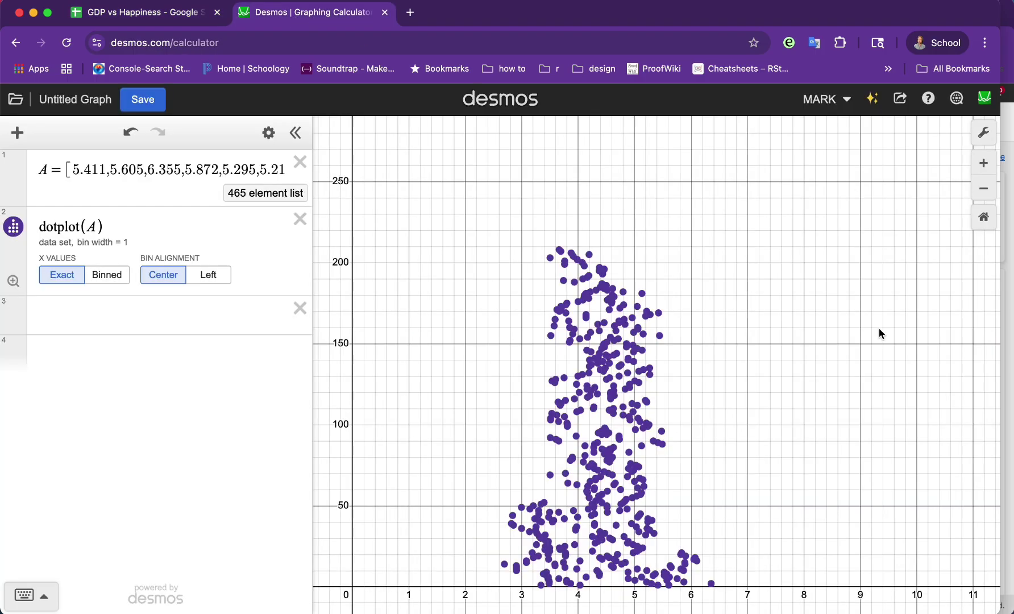
pyautogui.click(983, 136)
pyautogui.click(908, 288)
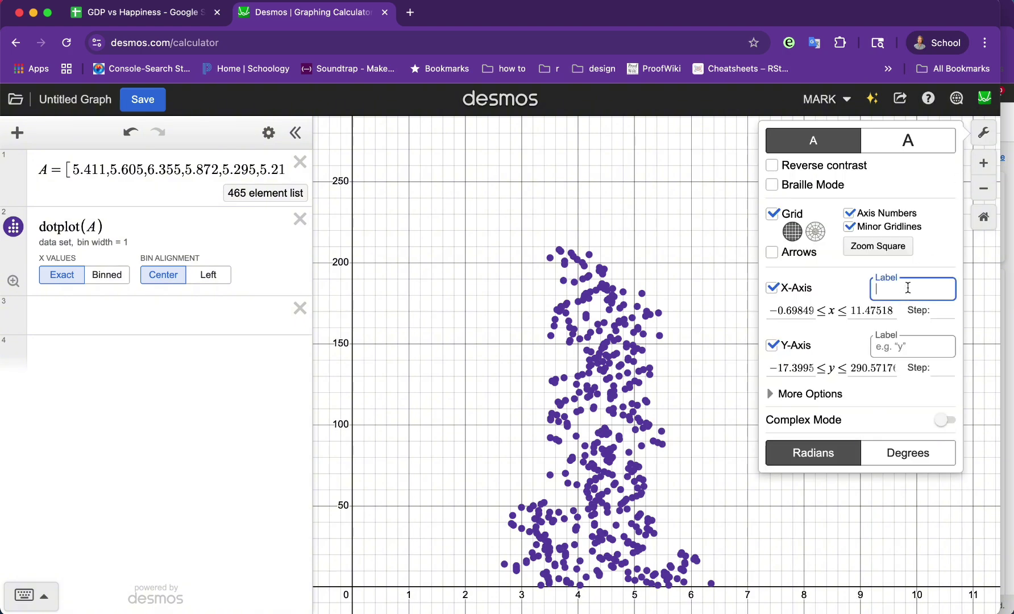
pyautogui.press('super+v')
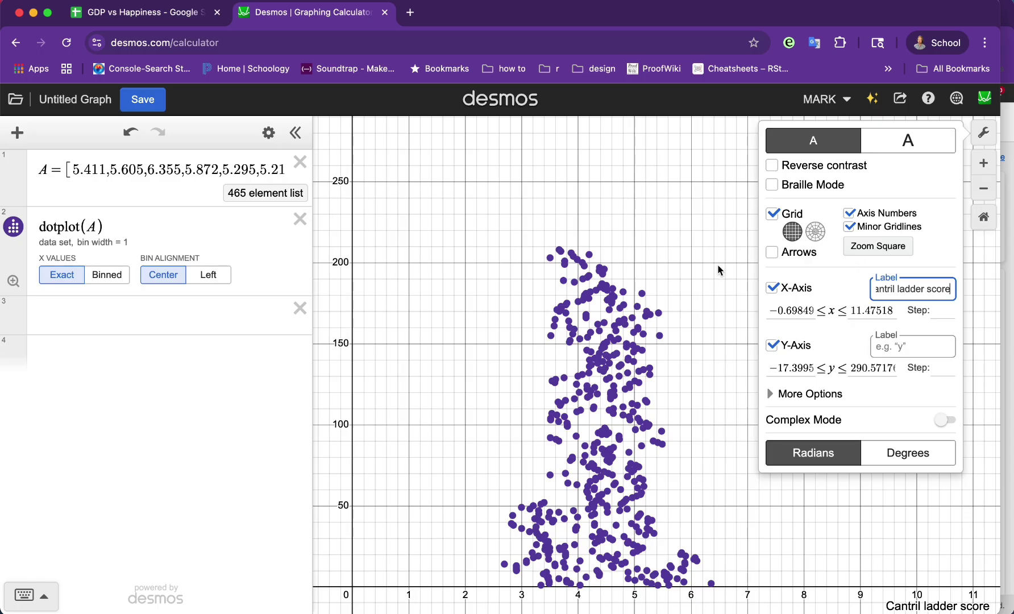
pyautogui.click(708, 292)
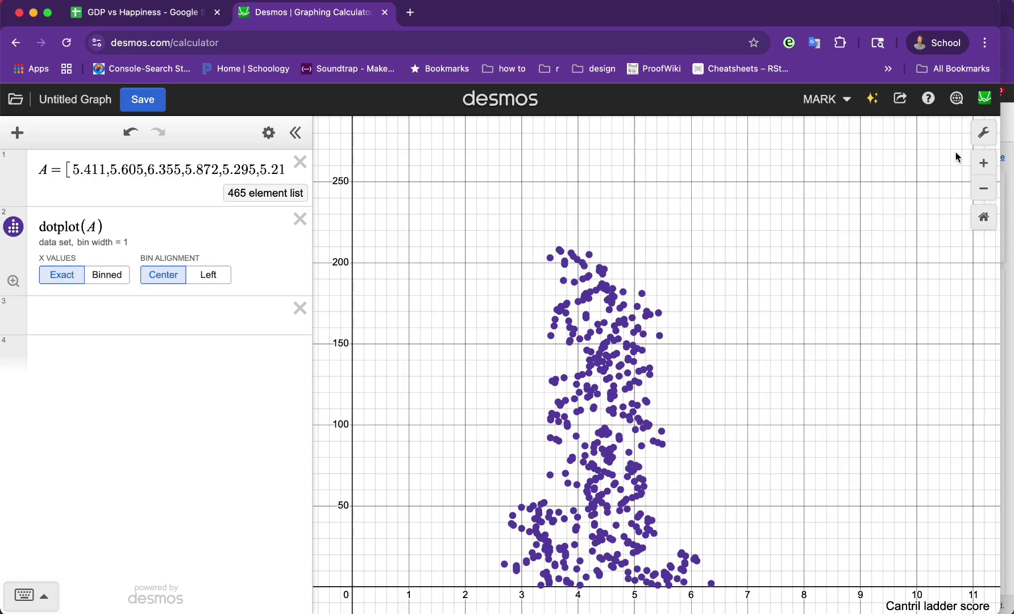
# Hide the y-axis and the grid in the graph settings
pyautogui.click(982, 133)
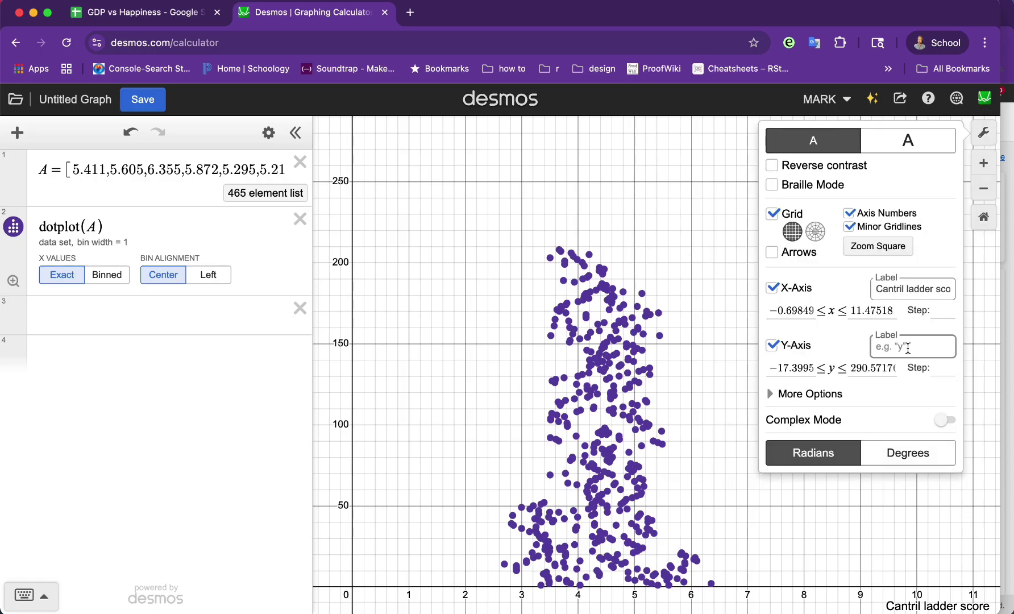
pyautogui.click(773, 346)
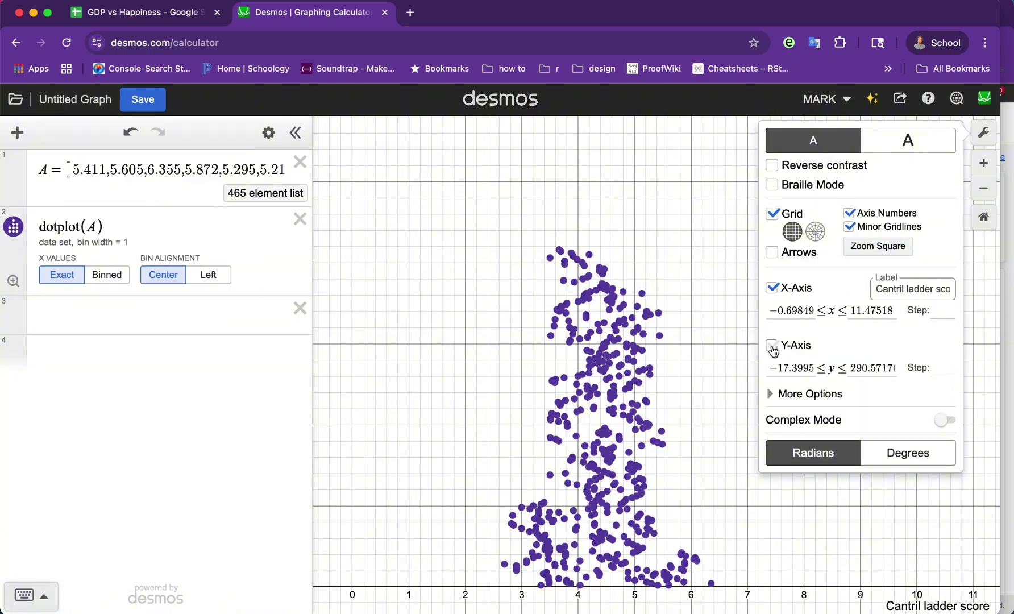
pyautogui.click(774, 219)
pyautogui.click(718, 289)
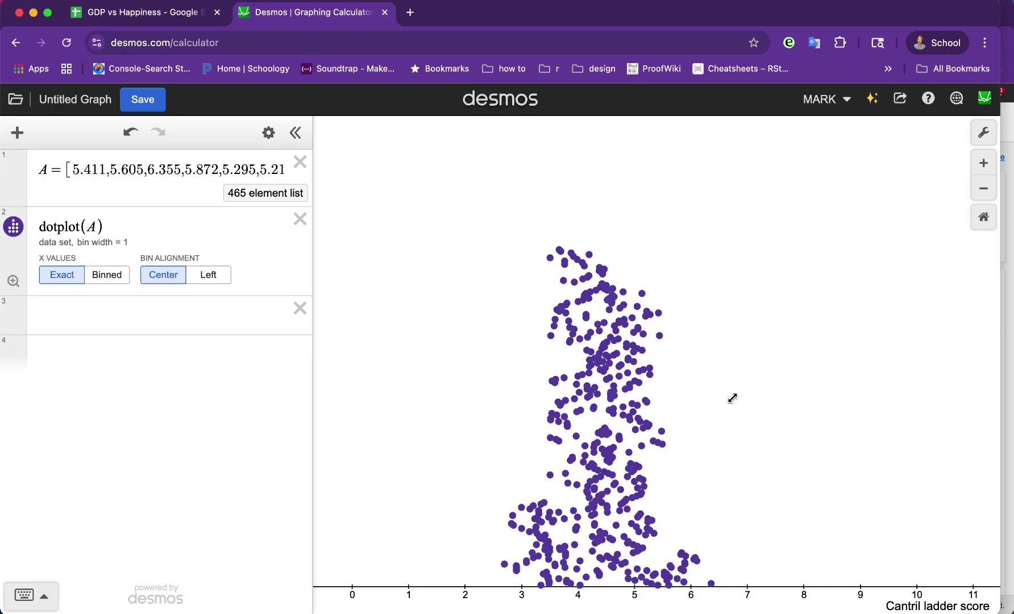
# Stretch both axes so the dots fill the graph area, with the x-axis running from about 1.5 to 8
pyautogui.moveTo(731, 399); pyautogui.dragTo(837, 324)
pyautogui.moveTo(543, 587); pyautogui.dragTo(441, 477)
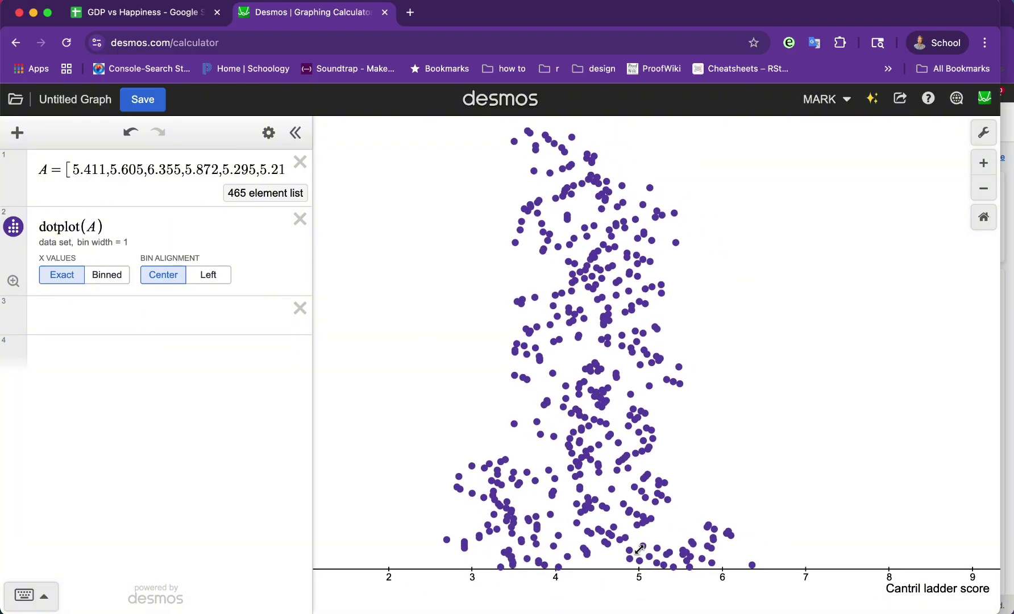
pyautogui.moveTo(650, 569); pyautogui.dragTo(723, 570)
pyautogui.click(676, 393)
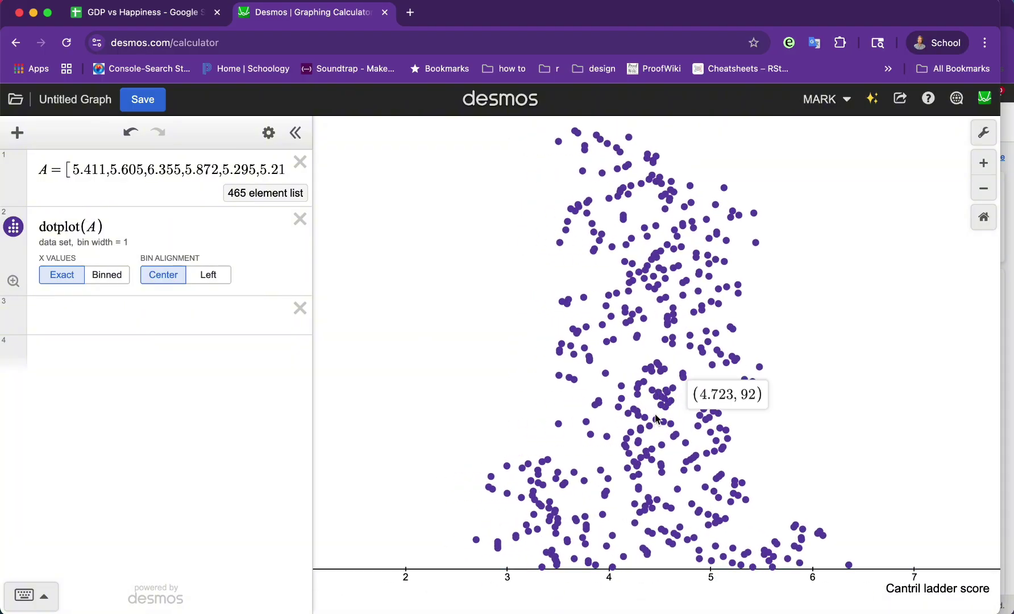
pyautogui.moveTo(786, 371); pyautogui.dragTo(757, 375)
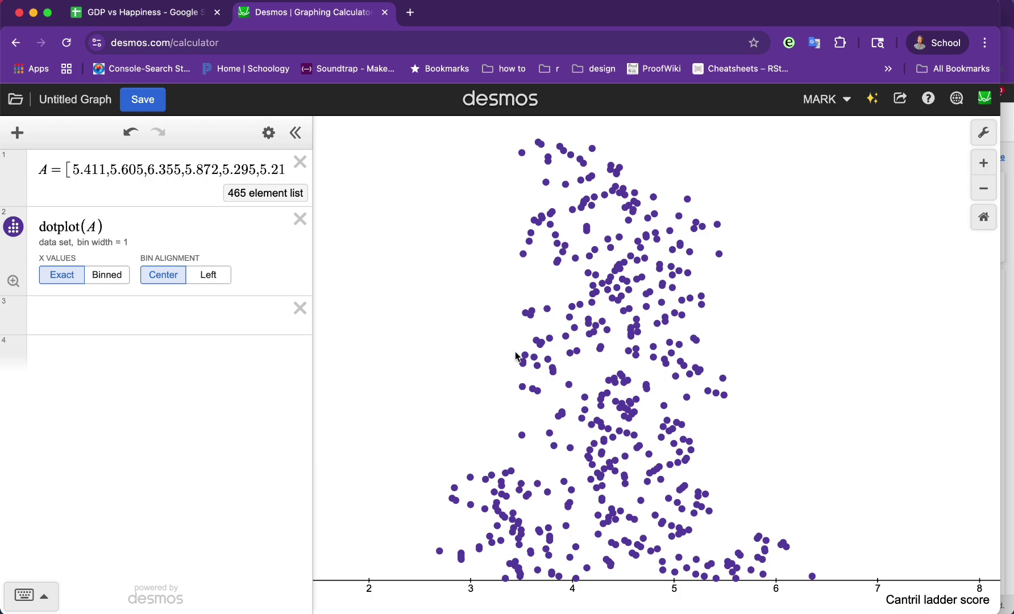
# Add a box plot of list A in a new expression with boxplot(A)
pyautogui.click(154, 310)
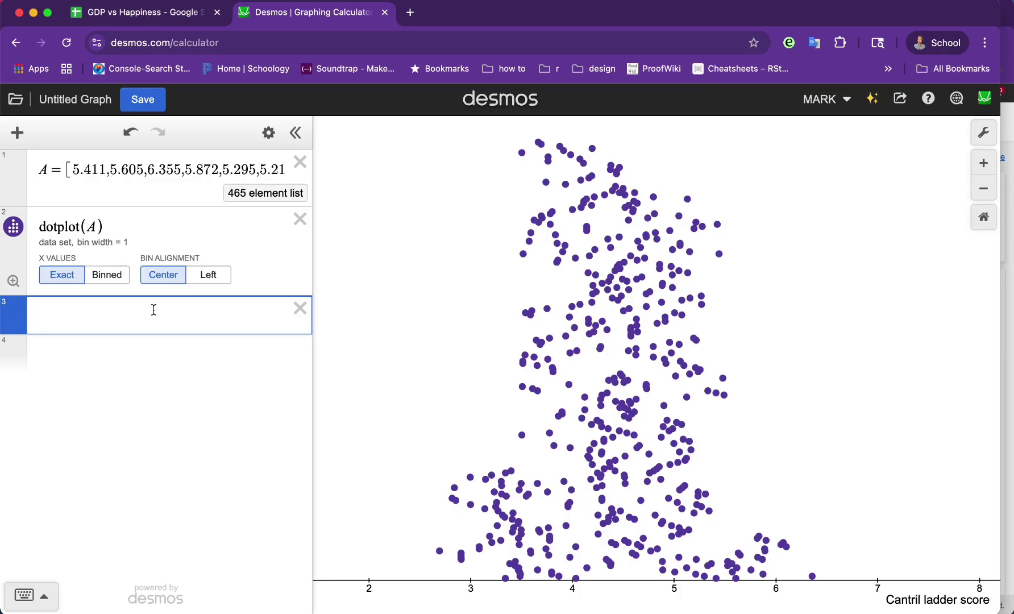
pyautogui.write('boxplot')
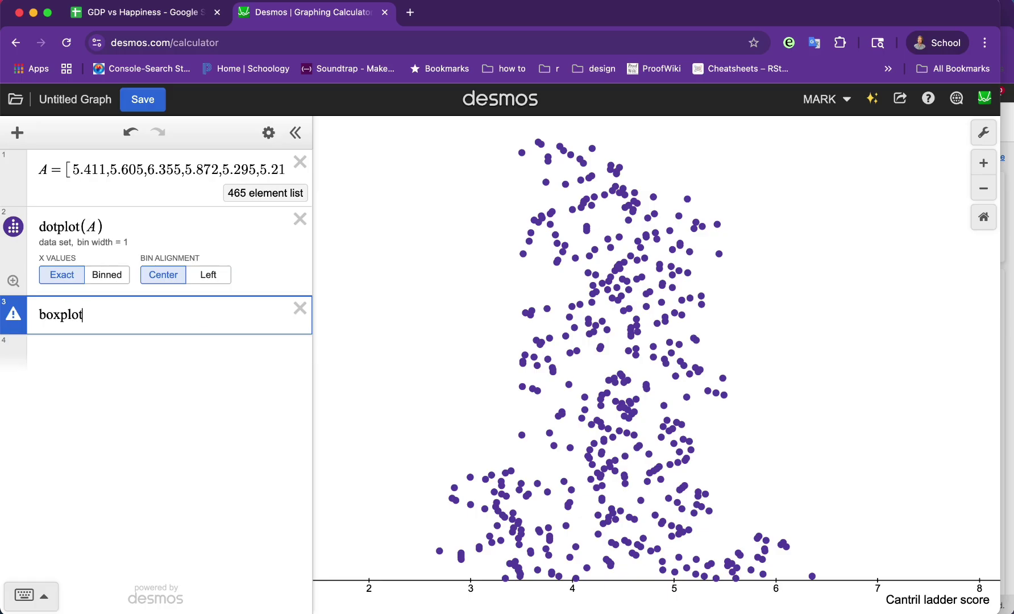
pyautogui.write('(A')
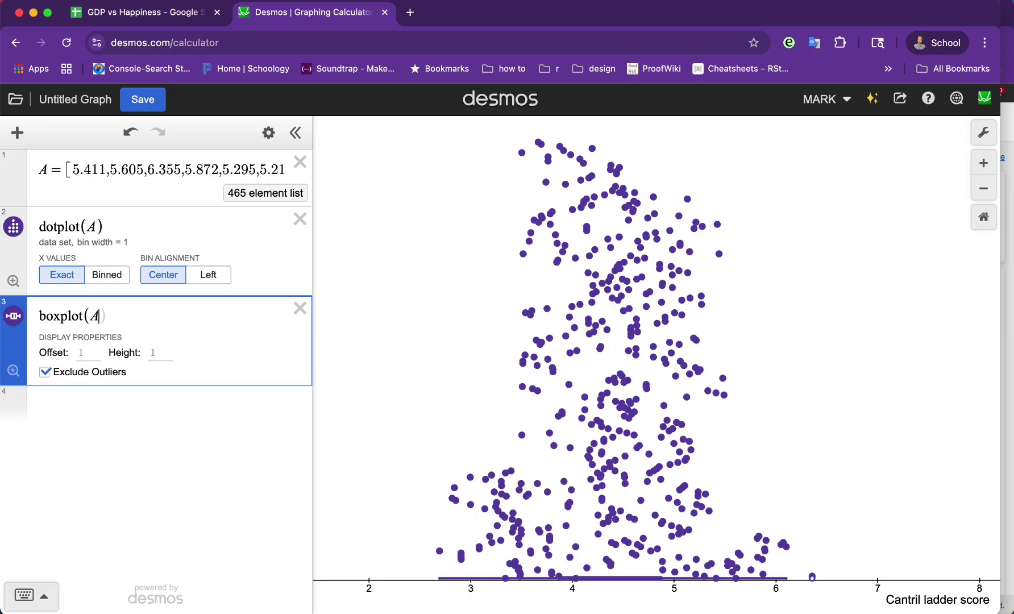
pyautogui.click(595, 581)
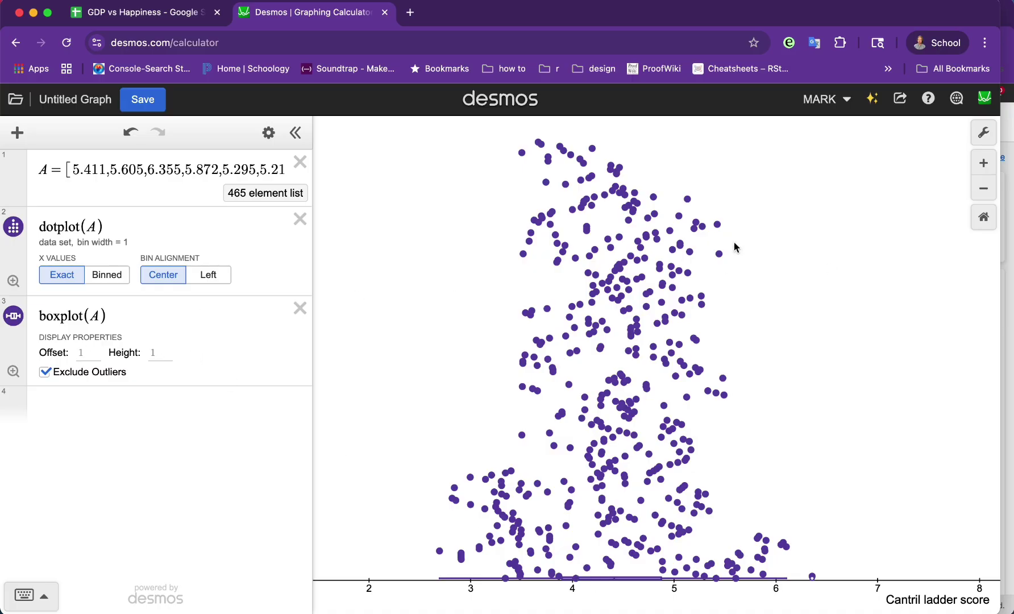
# Rescale the graph to leave empty space above the dots, keeping the x-axis running to about 8
pyautogui.moveTo(797, 208); pyautogui.dragTo(797, 209)
pyautogui.moveTo(781, 252); pyautogui.dragTo(753, 327)
pyautogui.moveTo(792, 271); pyautogui.dragTo(791, 277)
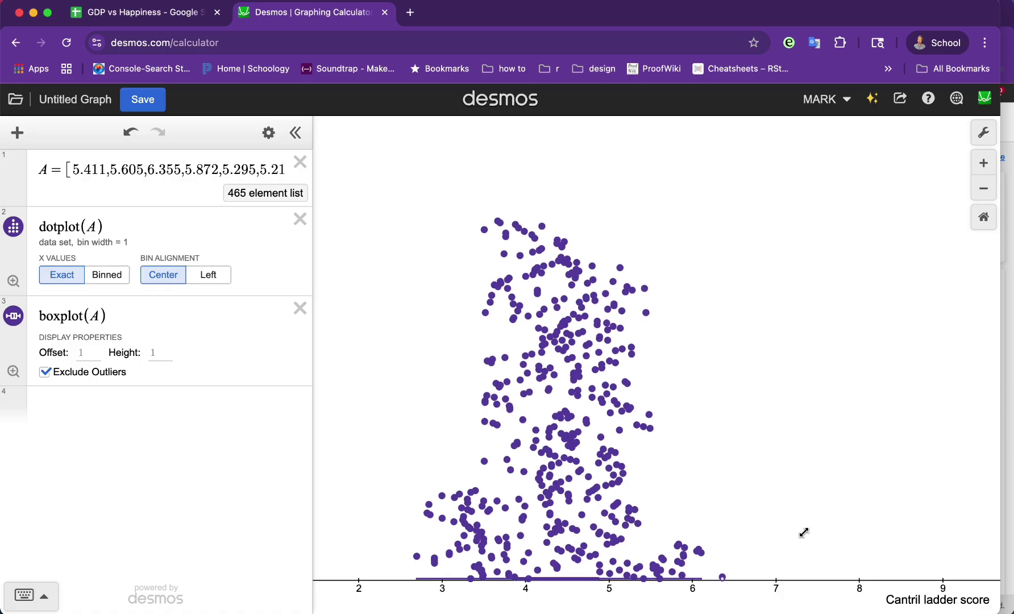
pyautogui.moveTo(777, 480); pyautogui.dragTo(808, 471)
pyautogui.moveTo(793, 580); pyautogui.dragTo(901, 580)
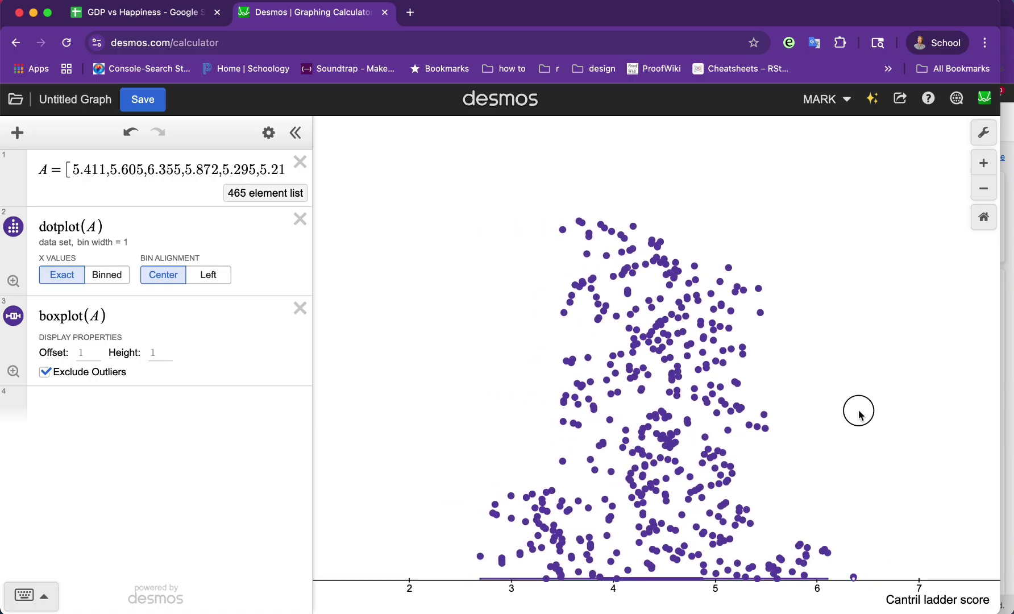
pyautogui.moveTo(856, 410); pyautogui.dragTo(833, 413)
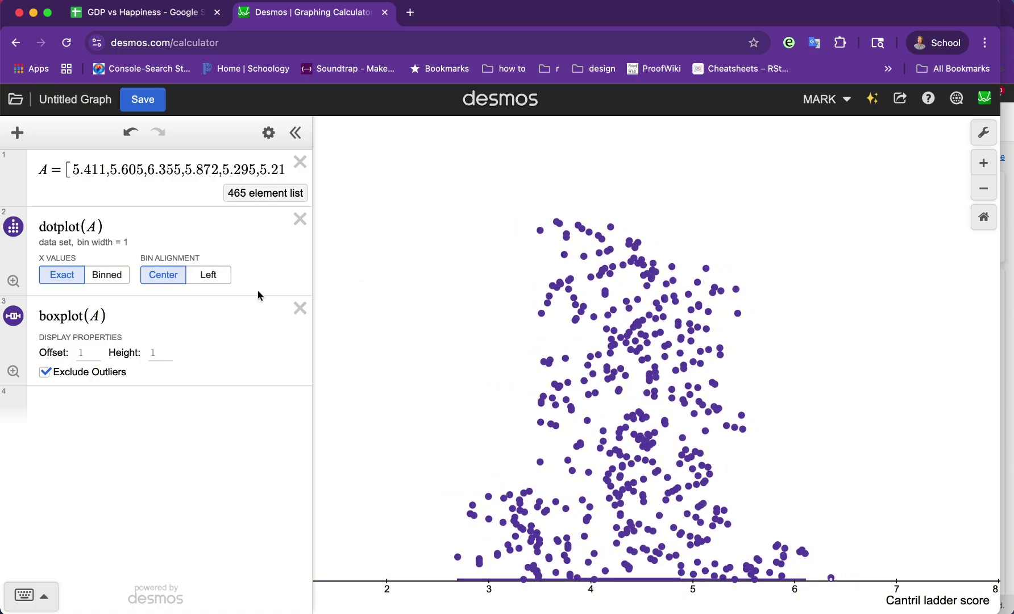
# Inspect the coordinates of the topmost dot to judge where the box plot can go
pyautogui.click(91, 353)
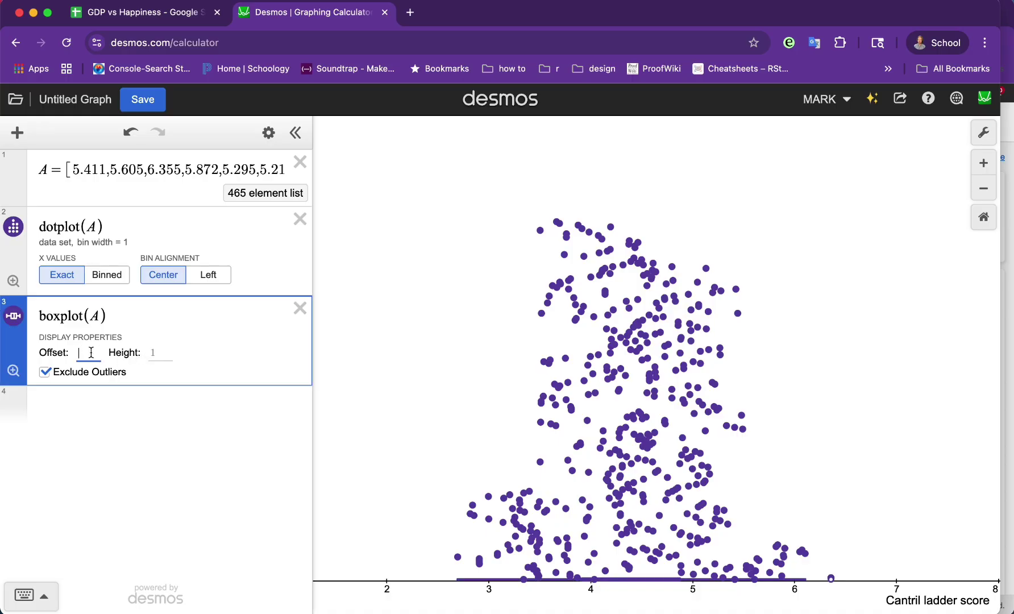
pyautogui.click(559, 222)
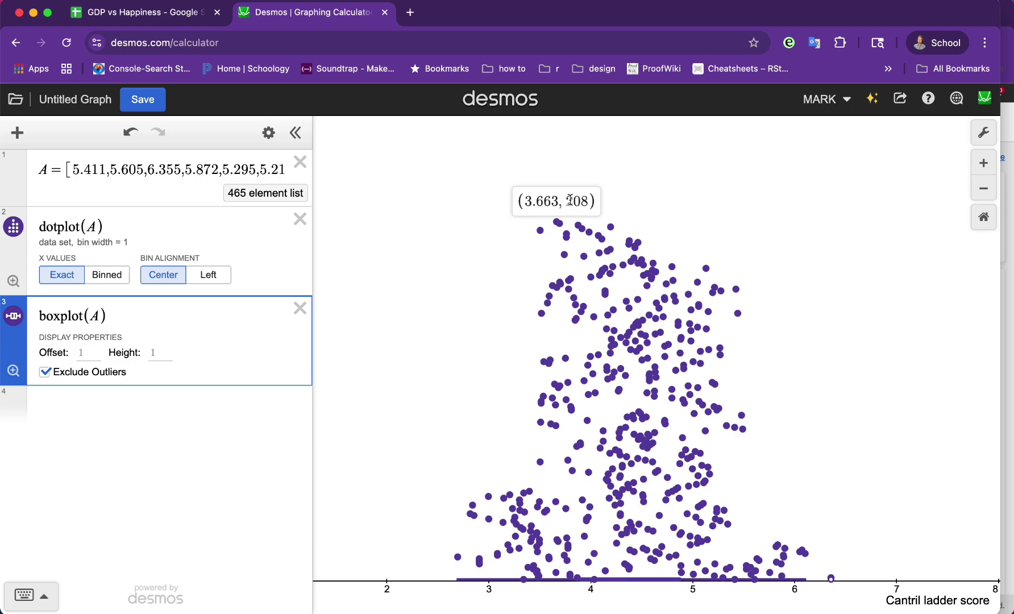
pyautogui.click(117, 306)
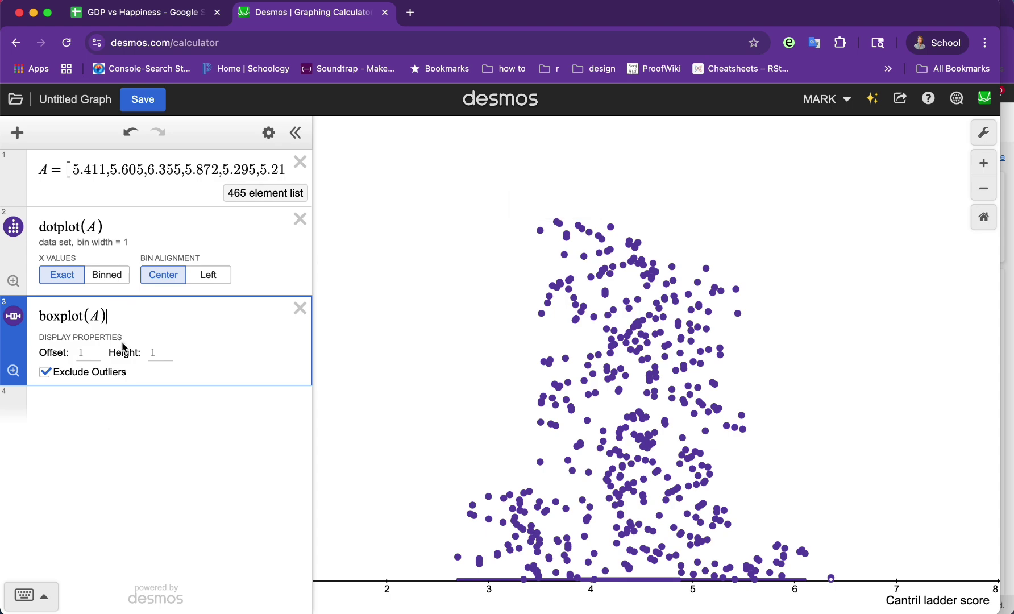
# Try a height of 210 for the box plot and clear the value again
pyautogui.click(159, 351)
pyautogui.write('210')
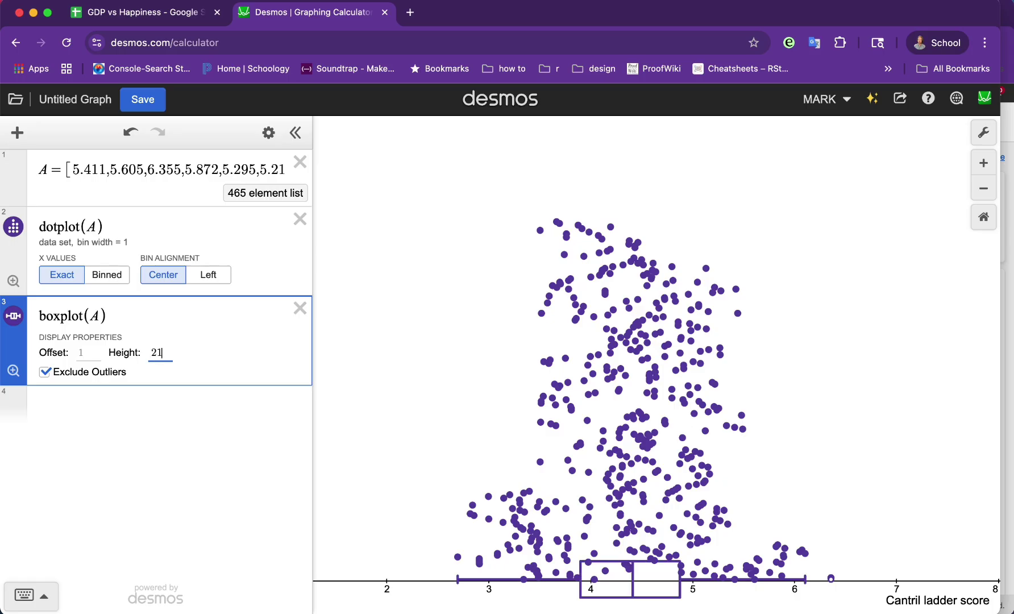
pyautogui.press('BackSpace')
pyautogui.press('BackSpace')
pyautogui.press('BackSpace')
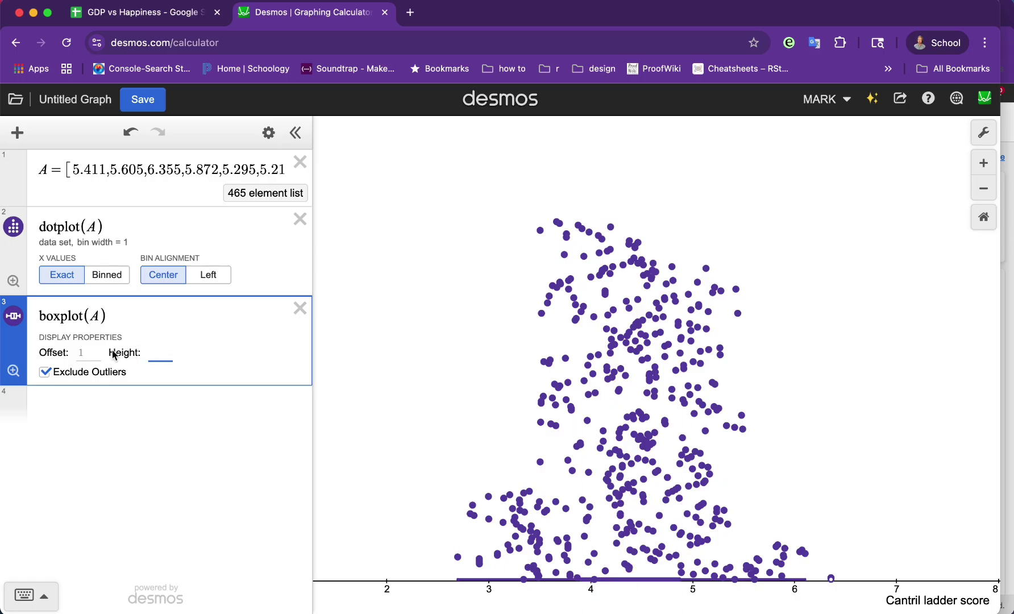
# Set the box plot's offset to 210 and its height to 10
pyautogui.click(89, 353)
pyautogui.write('210')
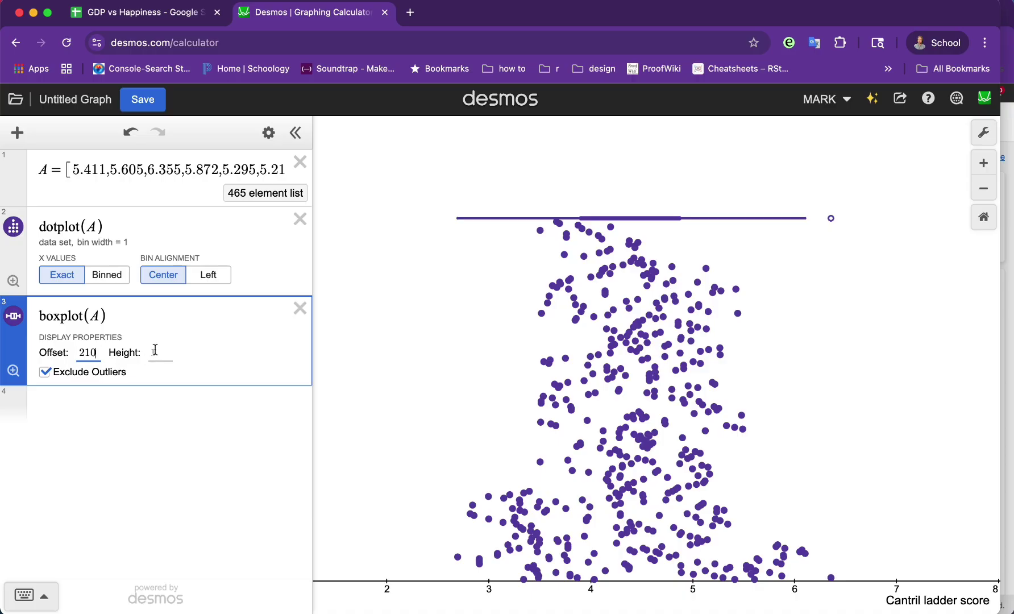
pyautogui.click(156, 350)
pyautogui.write('5')
pyautogui.press('BackSpace')
pyautogui.write('10')
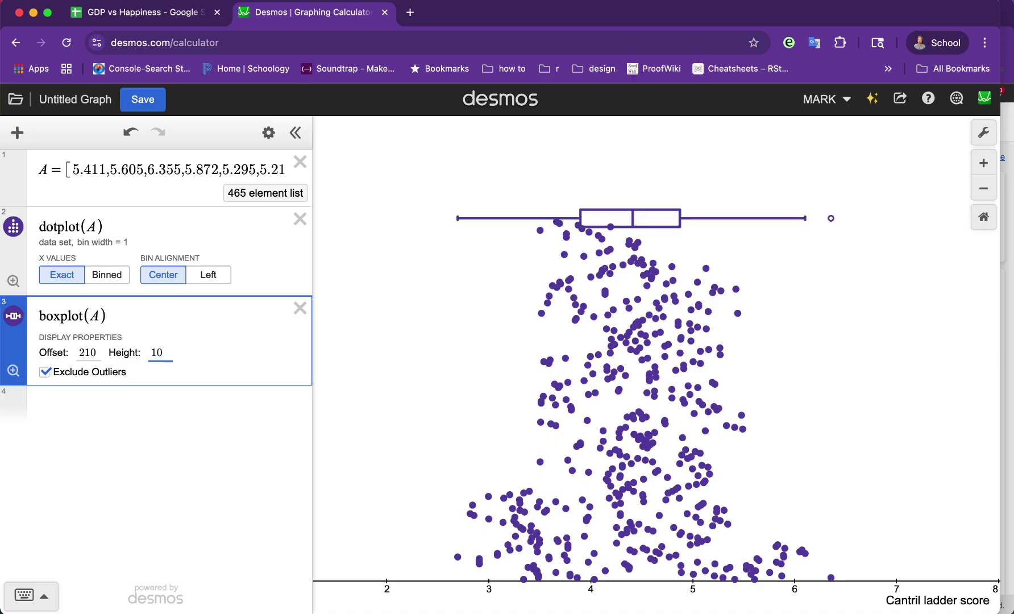
# Raise the box plot clear of the dots with an offset of 225 and set its height to 15
pyautogui.doubleClick(88, 353)
pyautogui.write('215')
pyautogui.press('BackSpace')
pyautogui.press('BackSpace')
pyautogui.write('25')
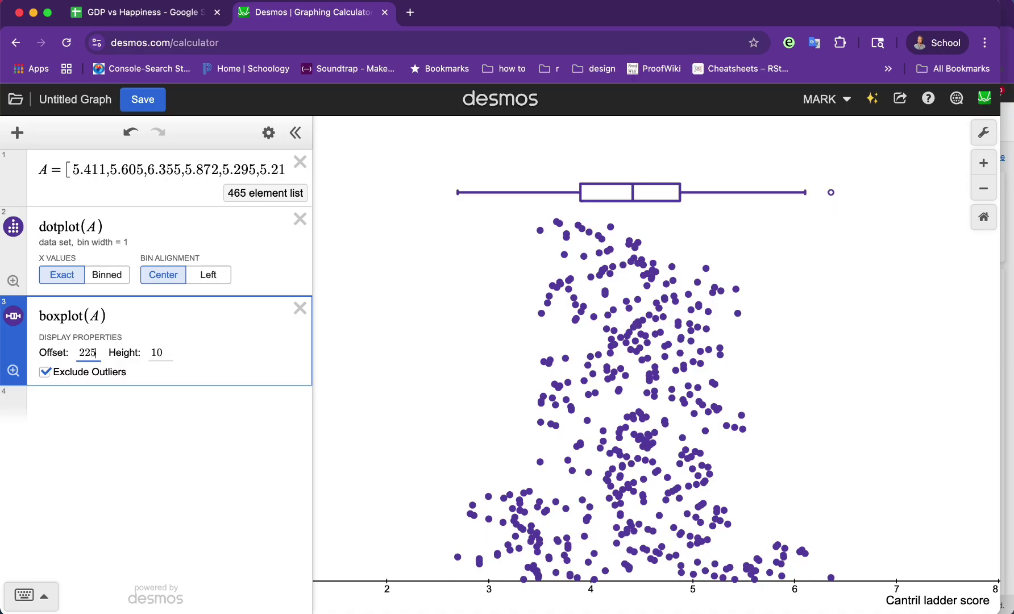
pyautogui.click(162, 351)
pyautogui.press('BackSpace')
pyautogui.write('5')
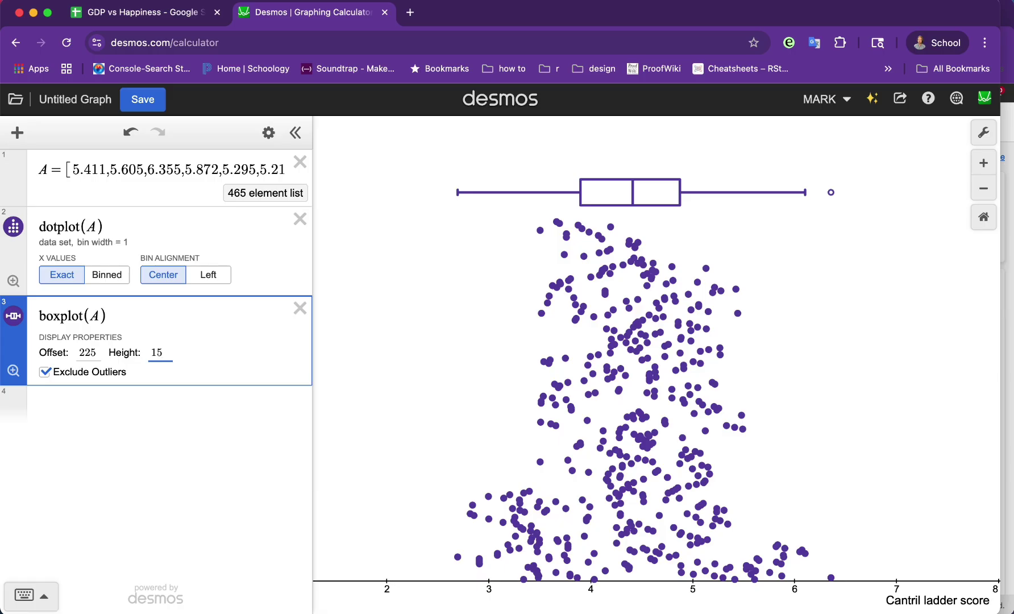
pyautogui.click(765, 249)
pyautogui.click(610, 191)
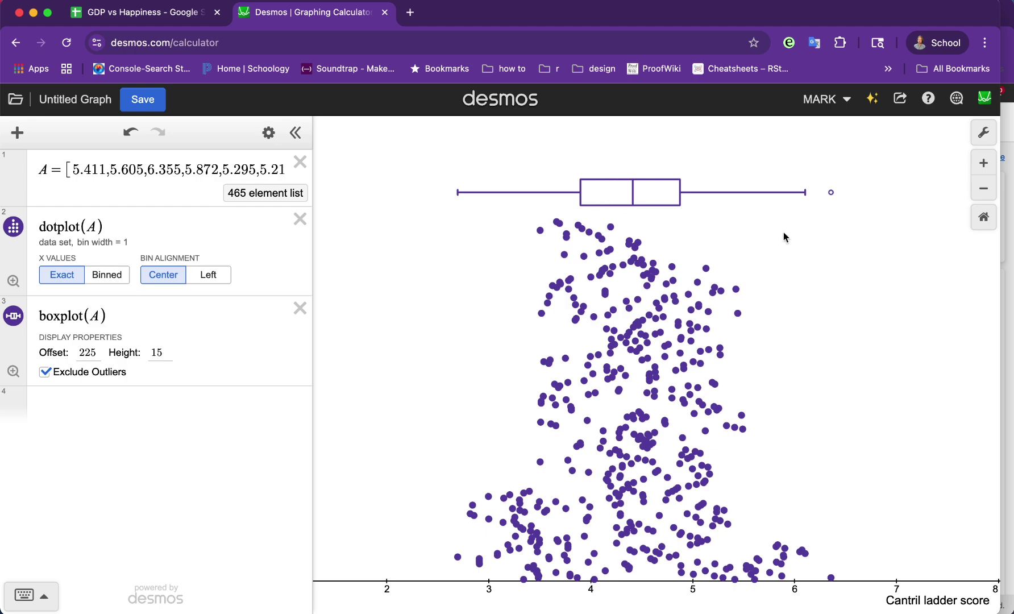
# Compare the box plot with and without Exclude Outliers, leave the option enabled, and inspect the rightmost dot's coordinates
pyautogui.click(101, 378)
pyautogui.moveTo(828, 578)
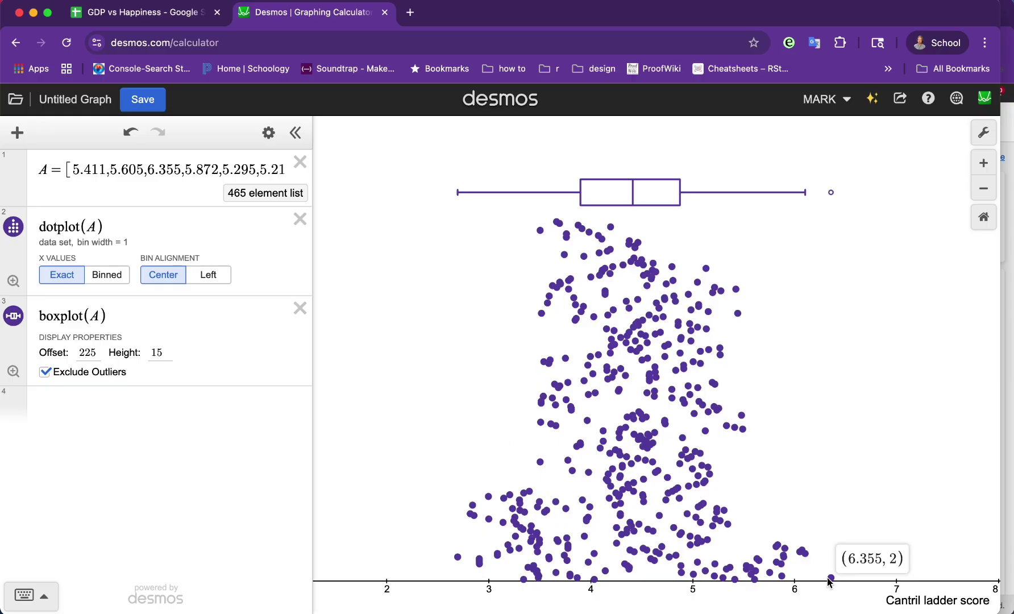
pyautogui.click(82, 375)
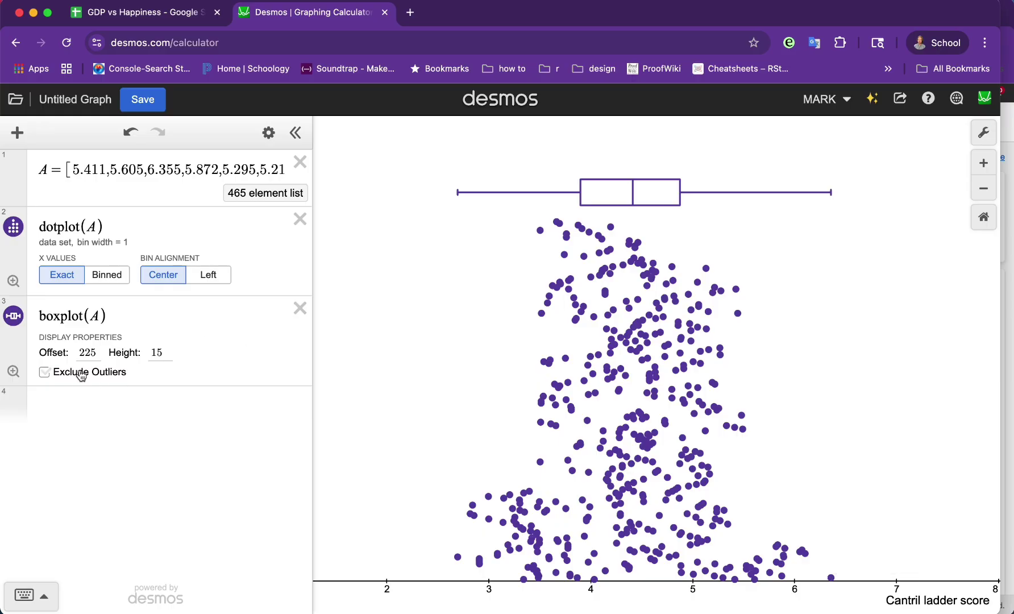
pyautogui.click(81, 375)
pyautogui.moveTo(831, 578)
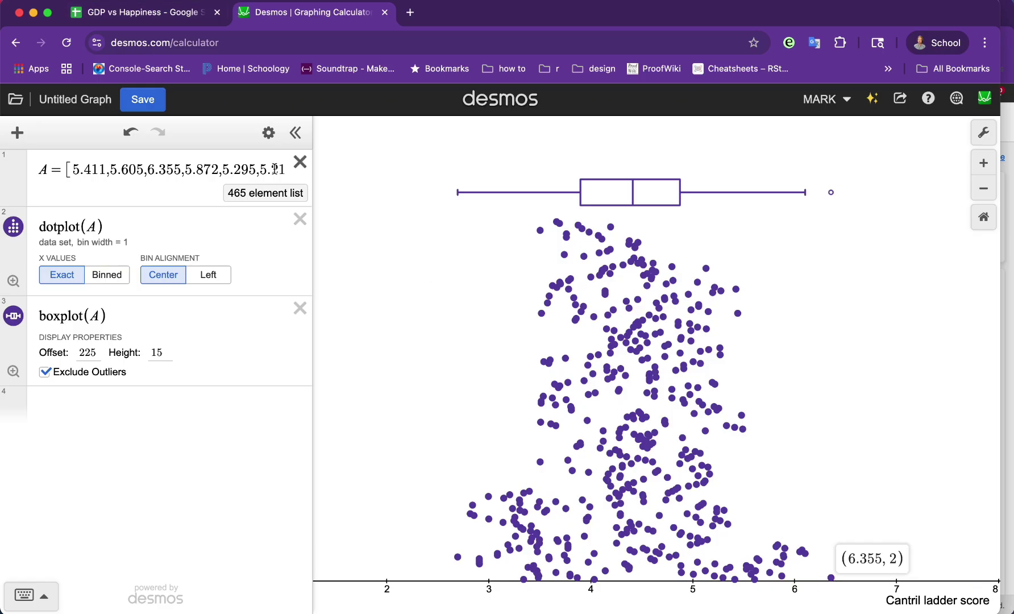
# Switch to the GDP vs Happiness spreadsheet and search the sheet for the score 6.355
pyautogui.click(158, 19)
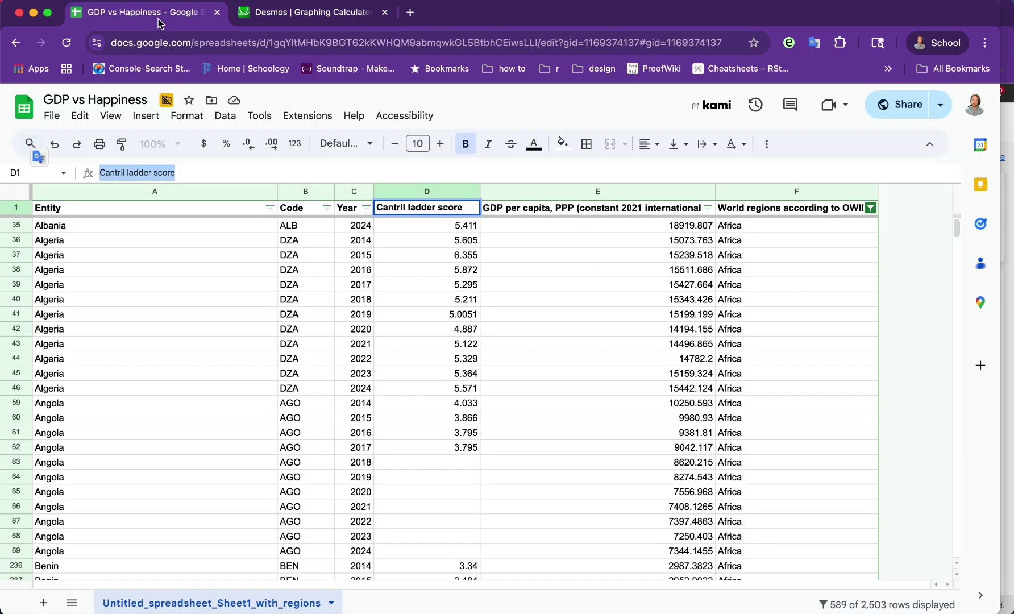
pyautogui.click(402, 287)
pyautogui.press('super+f')
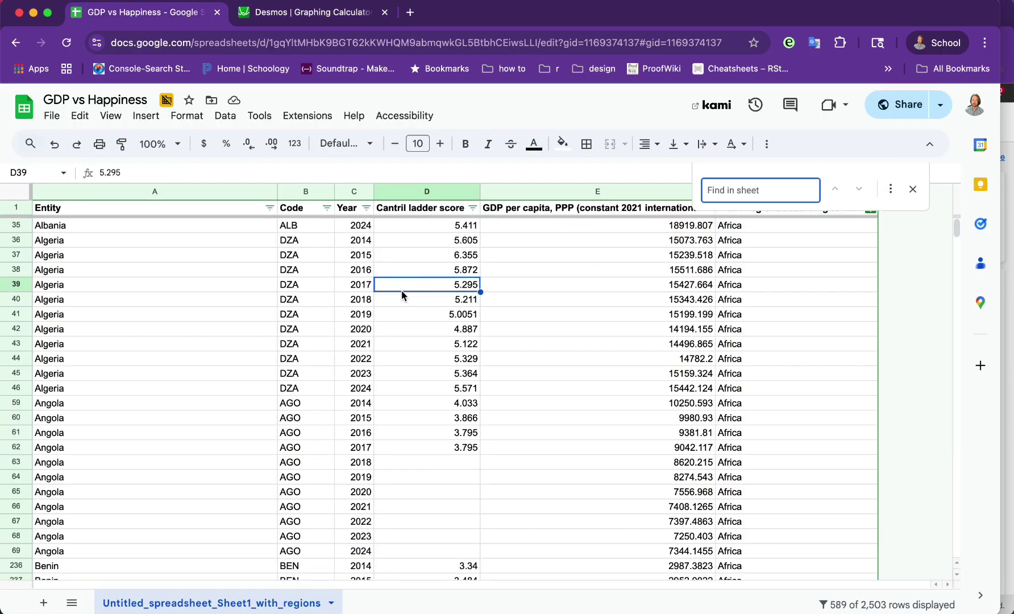
pyautogui.write('6.355')
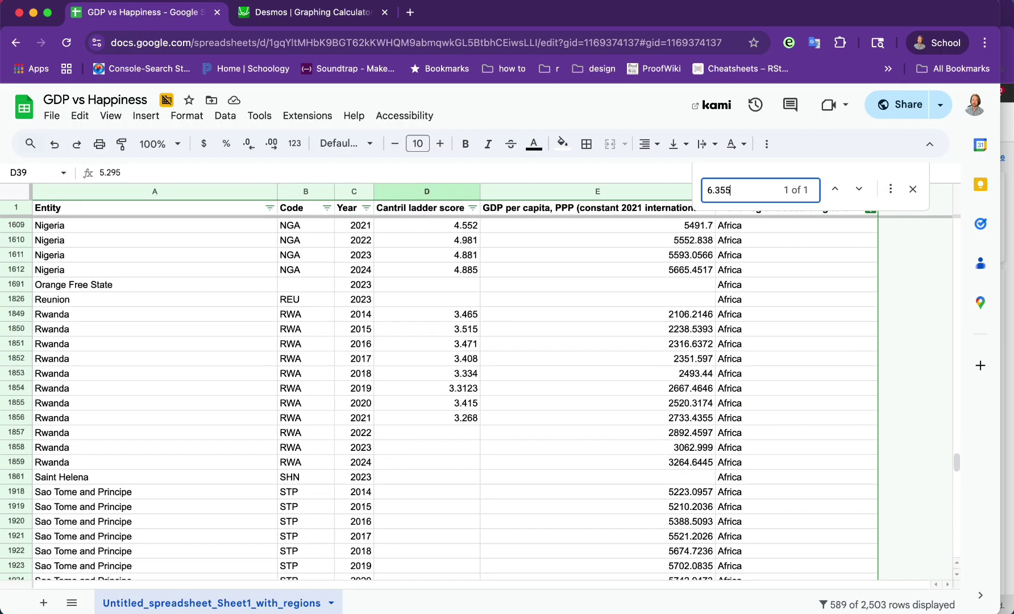
pyautogui.click(913, 189)
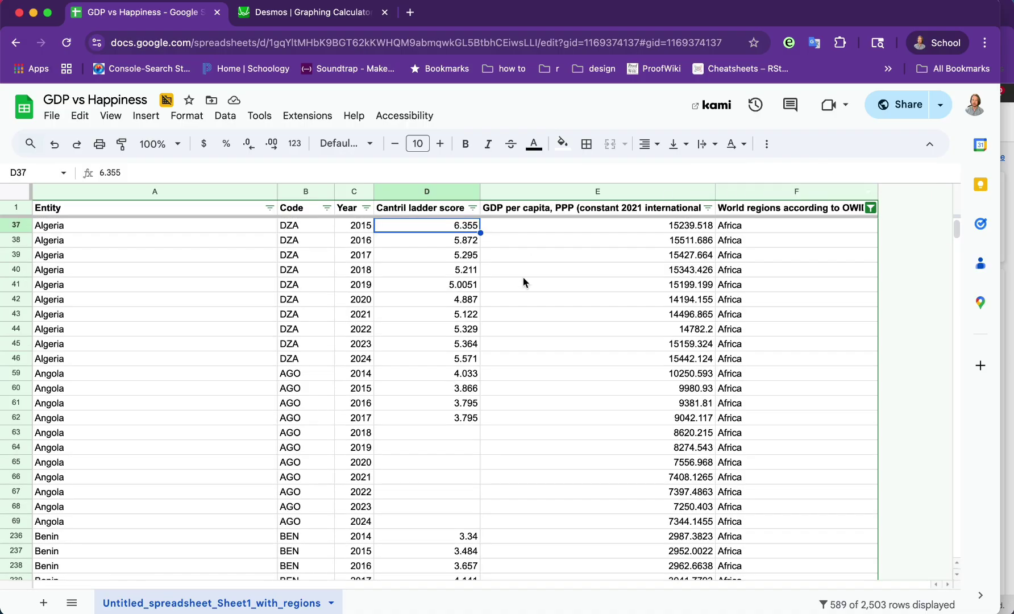
pyautogui.scroll(1, 420, 254)
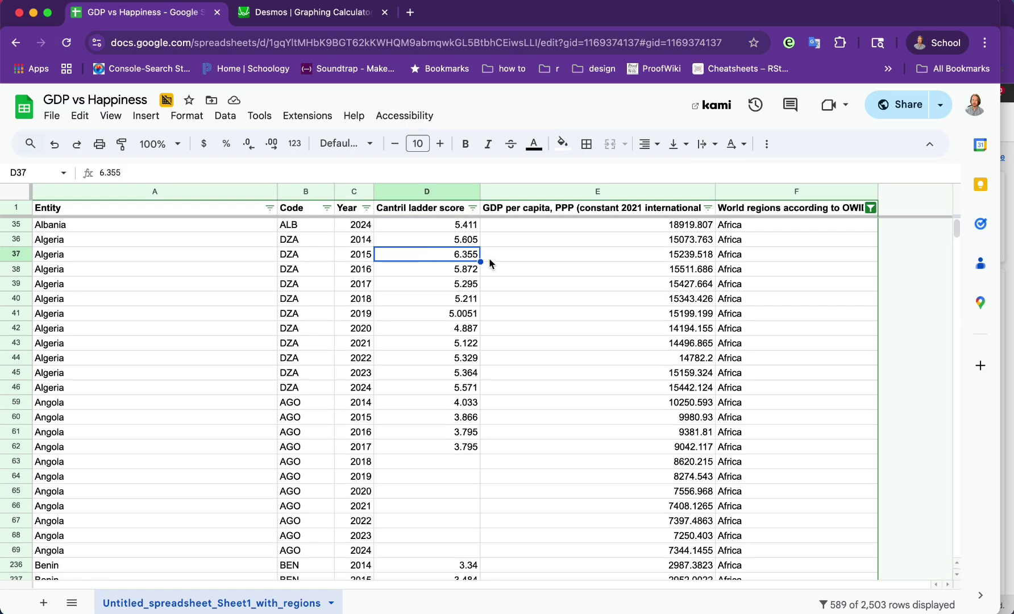
# Filter the Cantril ladder score column by value so that only 6.355 is shown
pyautogui.click(472, 209)
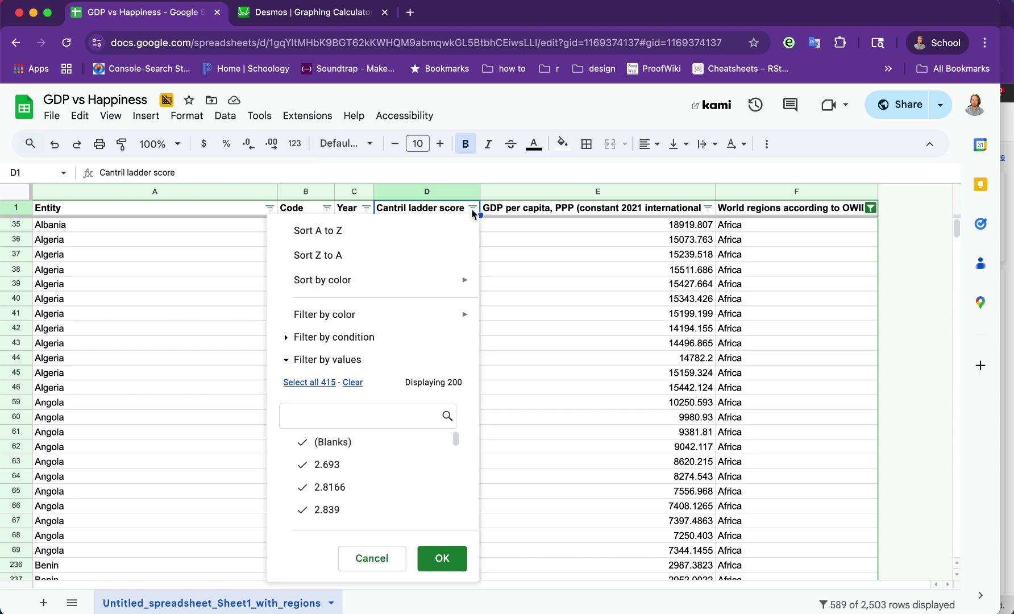
pyautogui.click(507, 268)
pyautogui.click(472, 208)
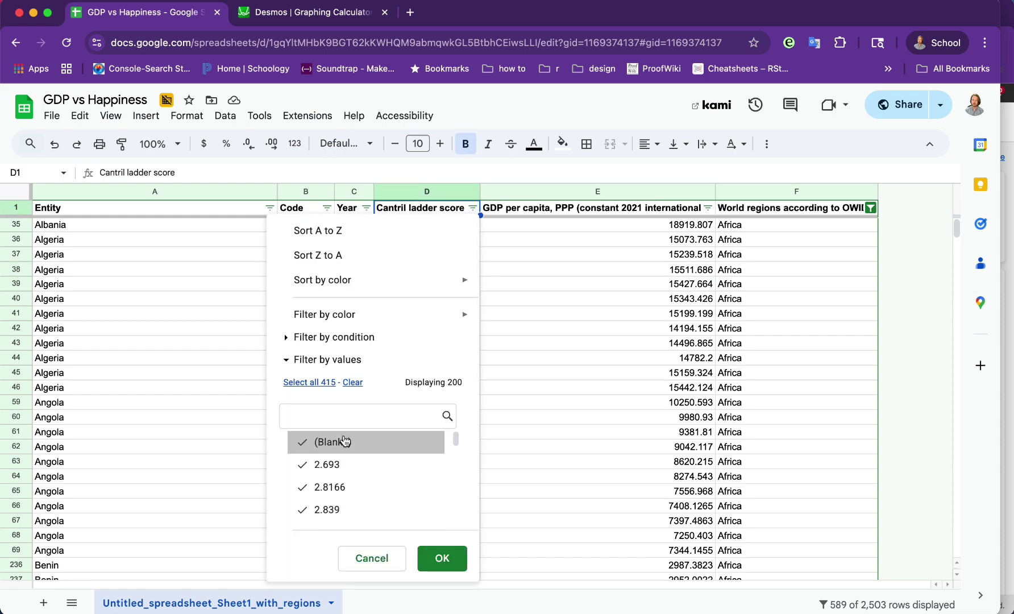
pyautogui.click(352, 383)
pyautogui.scroll(-3, 351, 492)
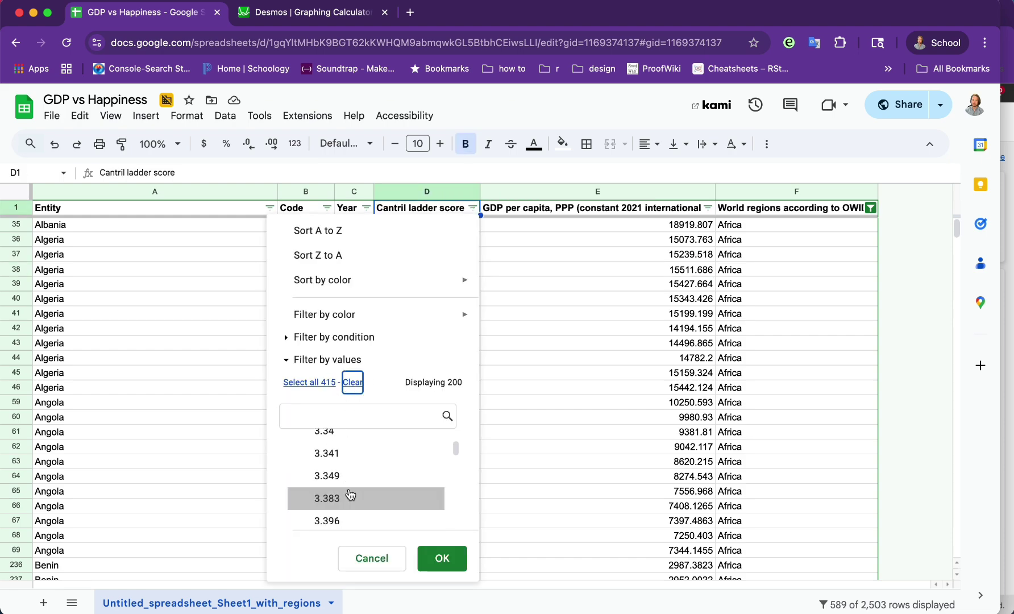
pyautogui.scroll(-10, 351, 494)
pyautogui.click(372, 511)
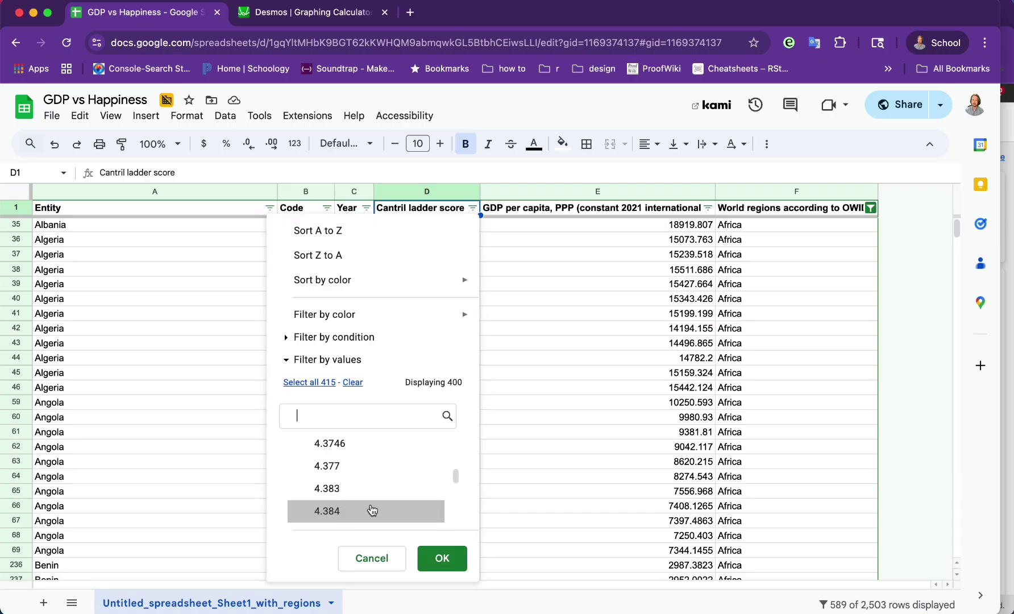
pyautogui.scroll(-15, 372, 510)
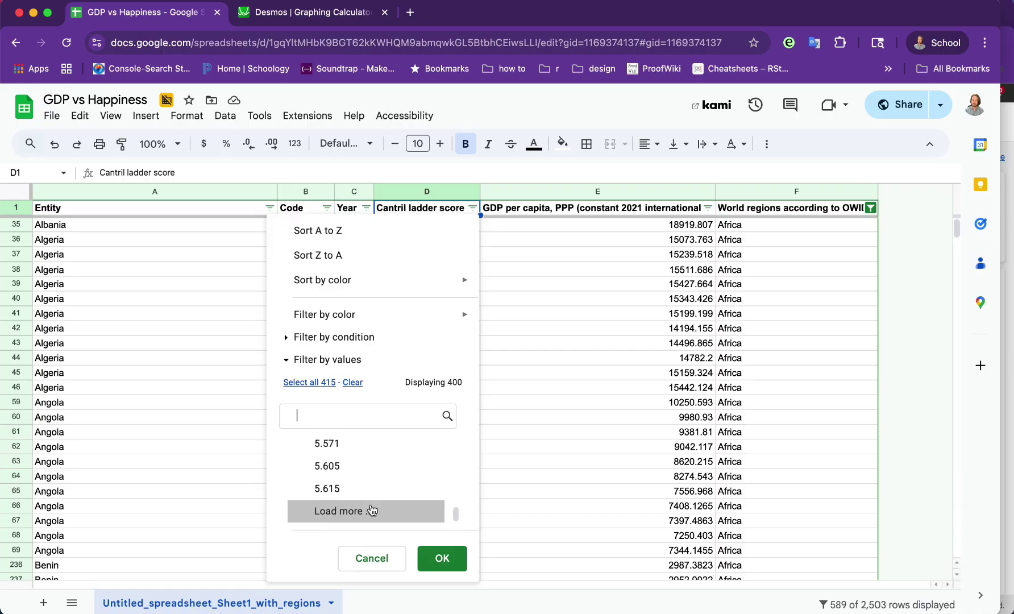
pyautogui.click(372, 510)
pyautogui.scroll(-5, 370, 503)
pyautogui.click(364, 516)
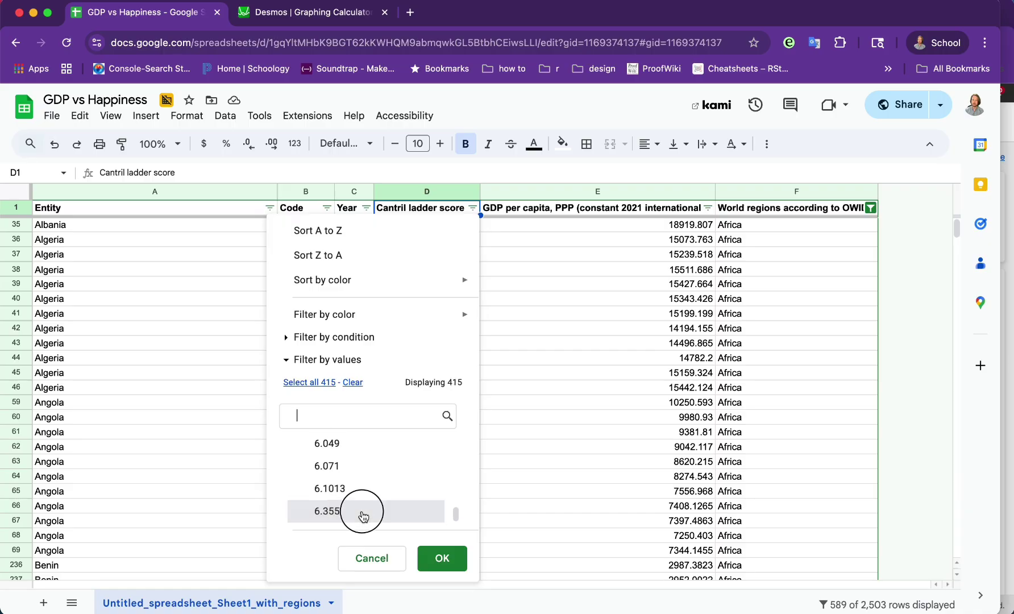
pyautogui.click(447, 559)
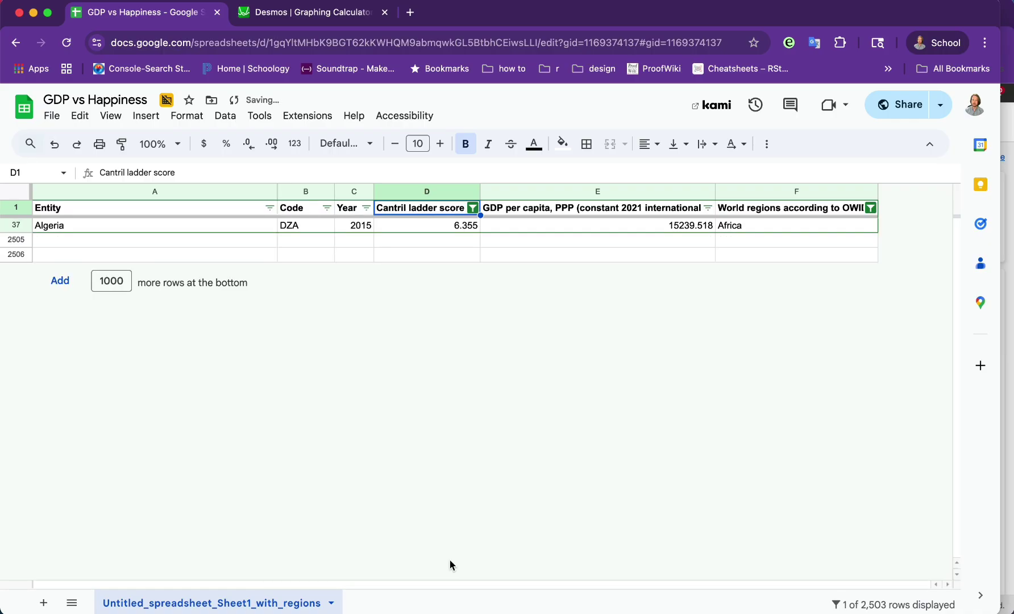
pyautogui.click(449, 226)
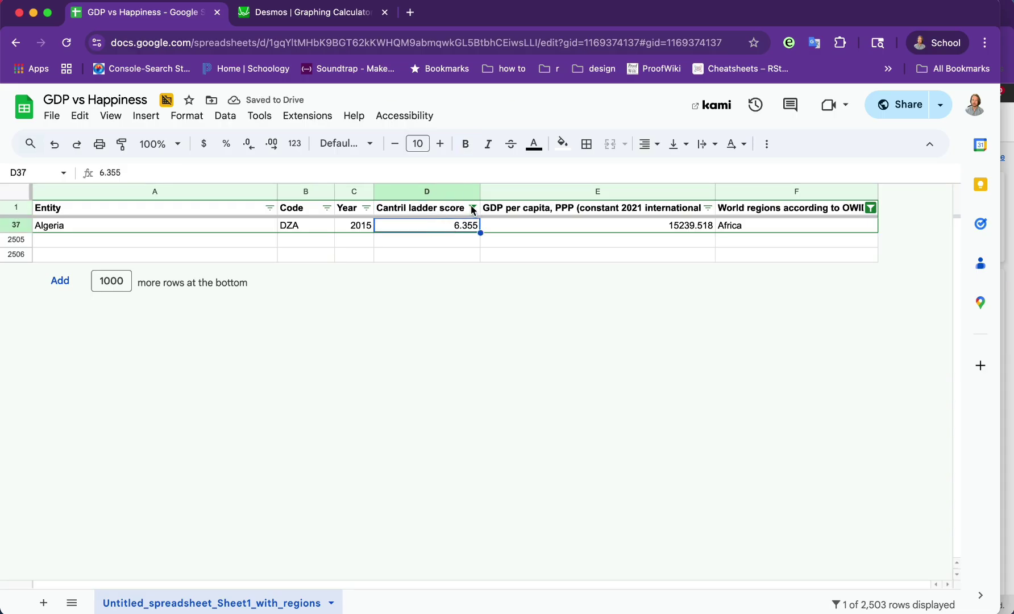
# Restore all values in the Cantril ladder score column's filter
pyautogui.click(472, 209)
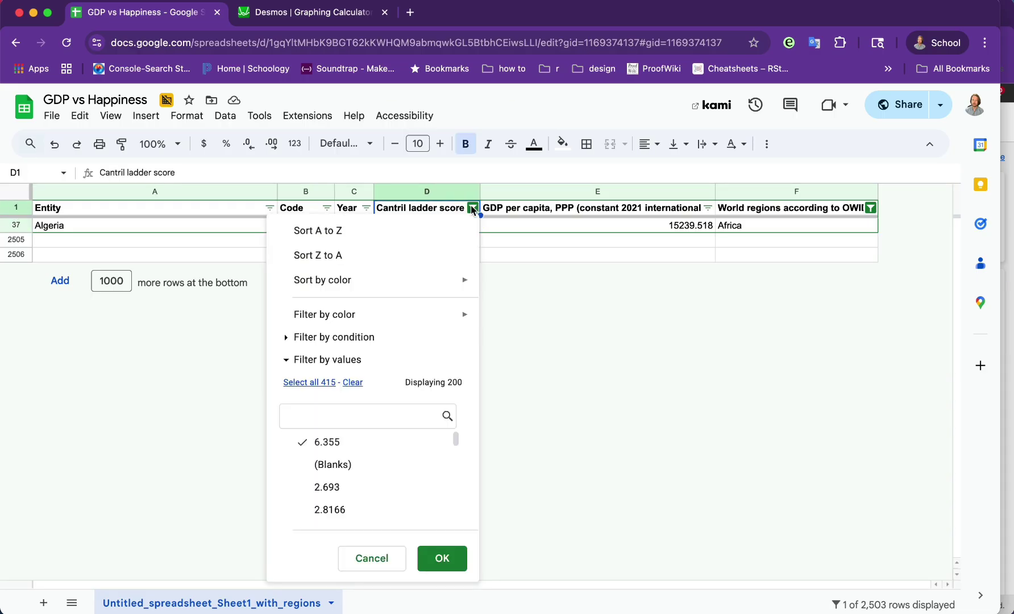
pyautogui.click(325, 391)
pyautogui.click(442, 558)
pyautogui.click(447, 271)
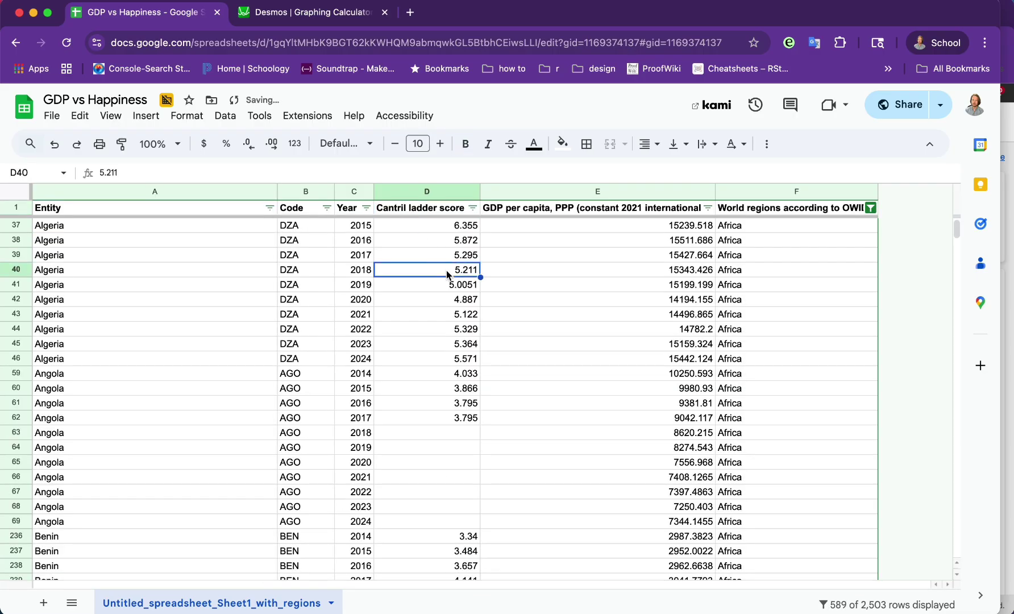
# Switch to the Desmos graph, add a five-number summary with stats(A), and examine its maximum and first quartile
pyautogui.hotkey('ctrl', 'Tab')
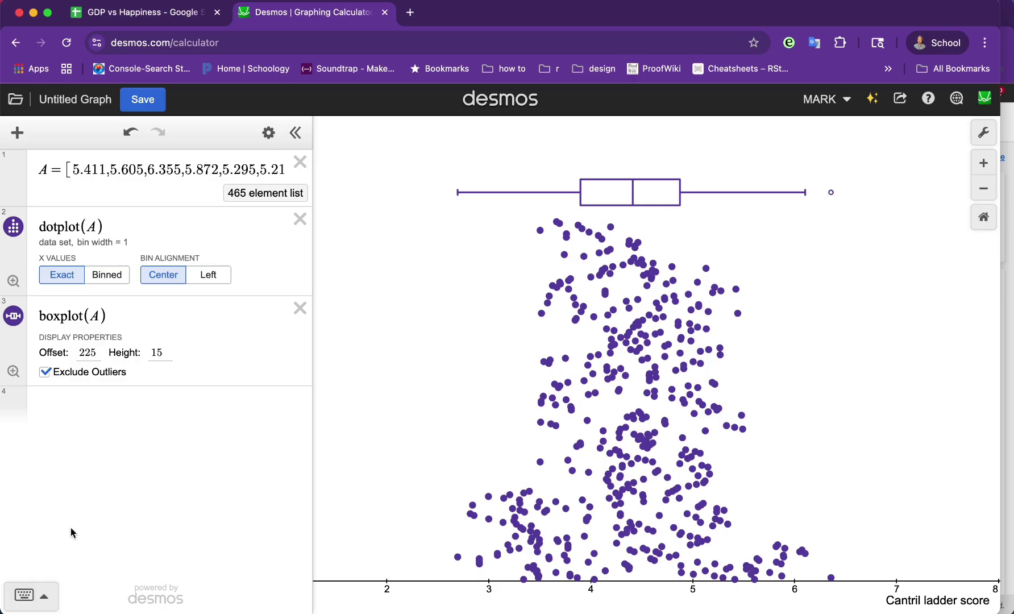
pyautogui.click(83, 402)
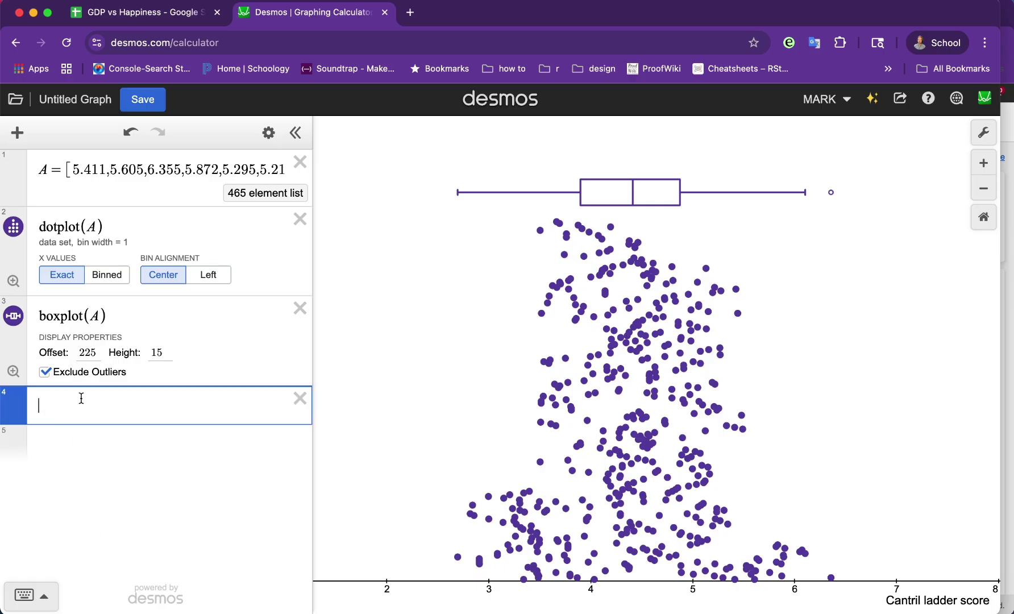
pyautogui.write('stats(A')
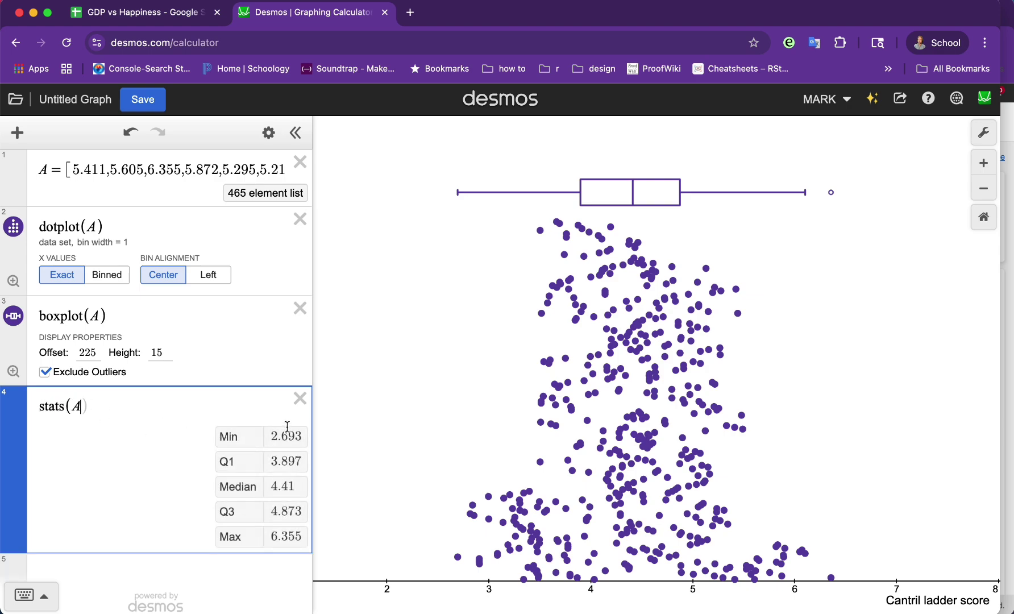
pyautogui.click(462, 196)
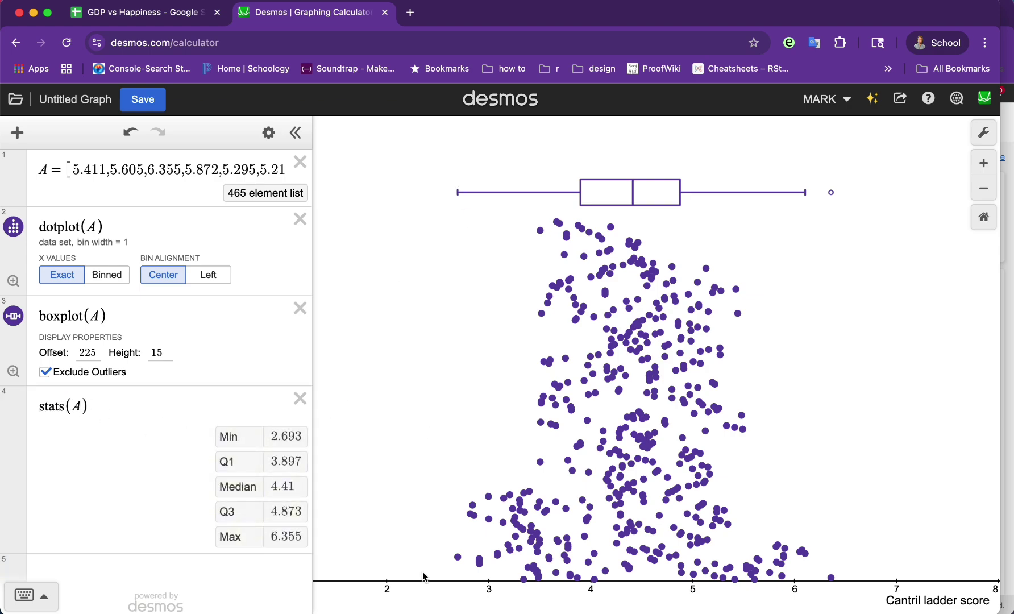
pyautogui.moveTo(272, 537); pyautogui.dragTo(300, 537)
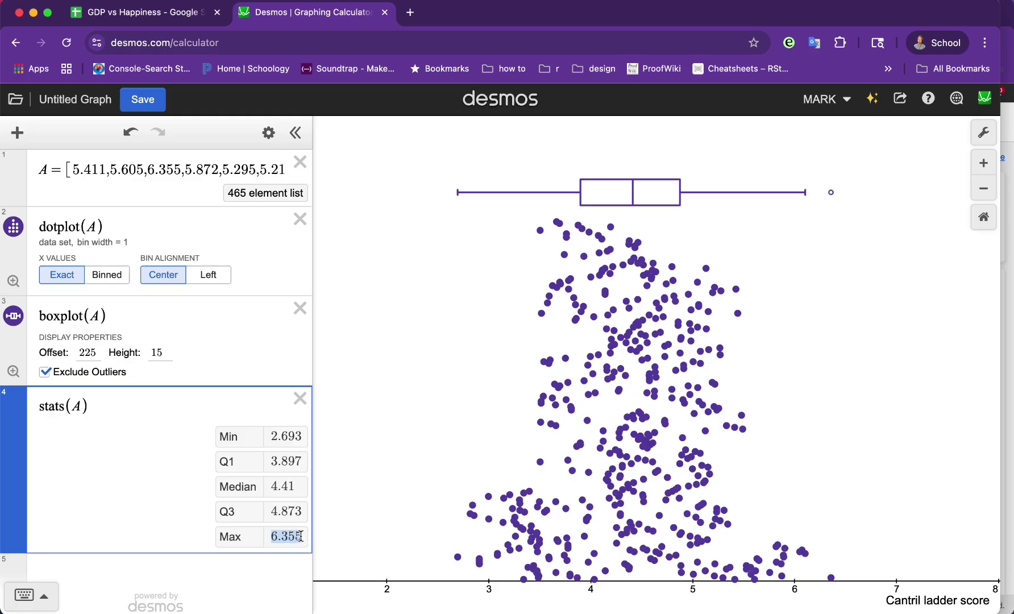
pyautogui.moveTo(288, 487); pyautogui.dragTo(301, 461)
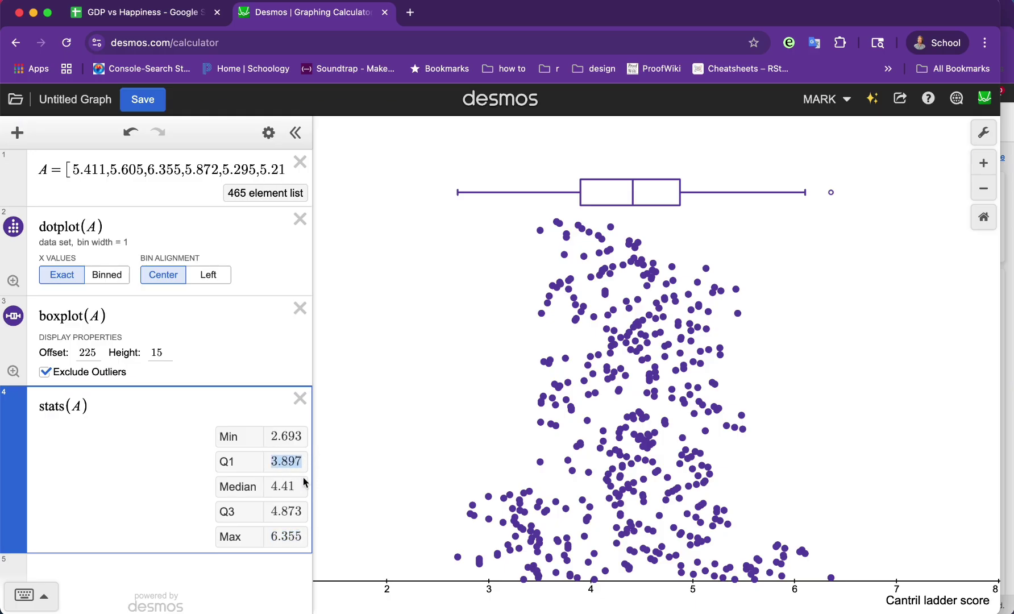
# Calculate the interquartile range in a new expression as 4.873 − 3.897
pyautogui.click(142, 569)
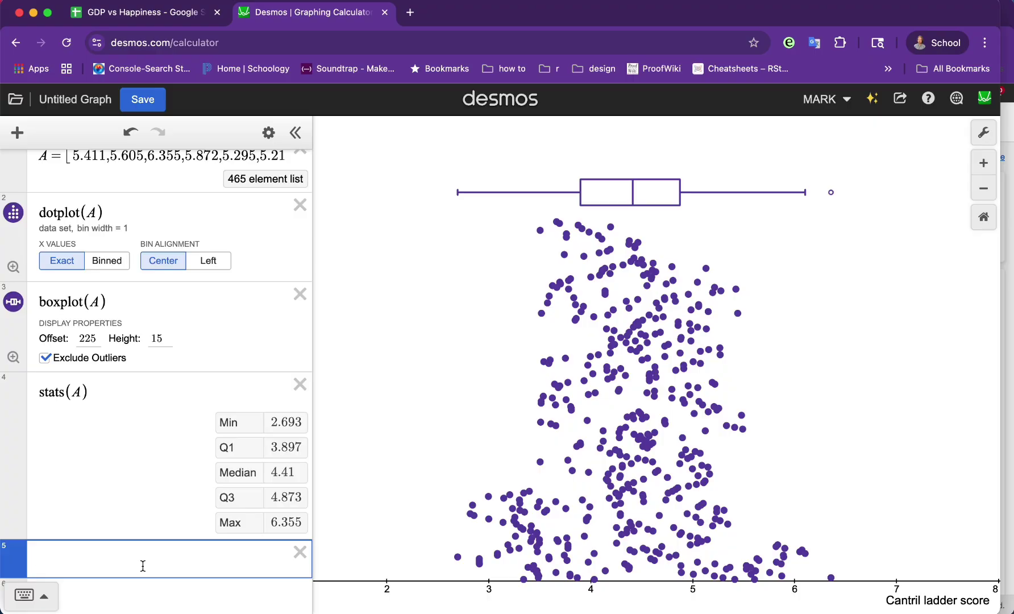
pyautogui.write('Q1')
pyautogui.press('BackSpace')
pyautogui.press('BackSpace')
pyautogui.write('4.8')
pyautogui.write('73-')
pyautogui.write('3.89')
pyautogui.write('7')
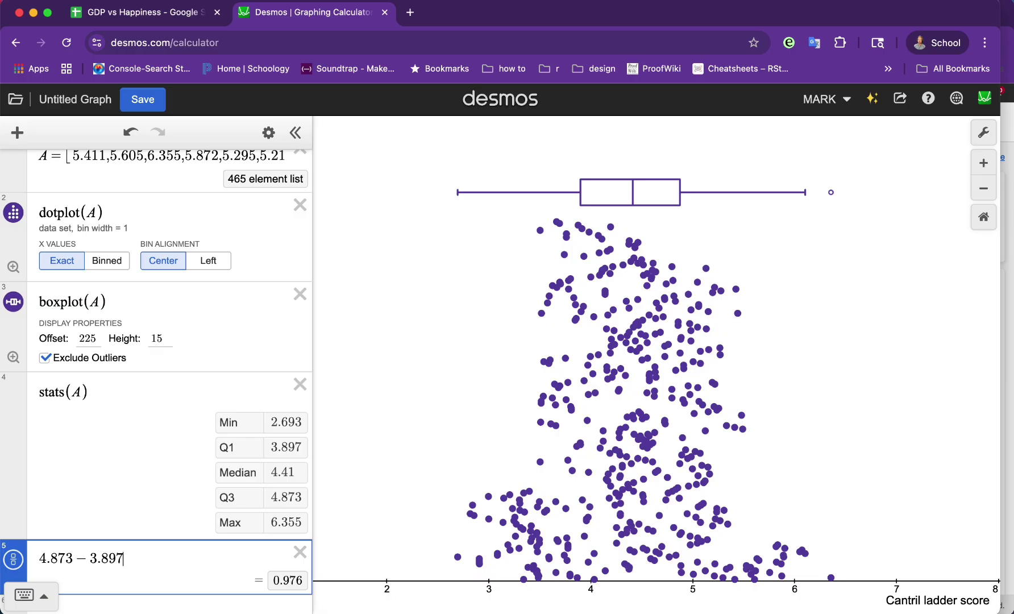
pyautogui.scroll(-1, 279, 533)
pyautogui.doubleClick(306, 533)
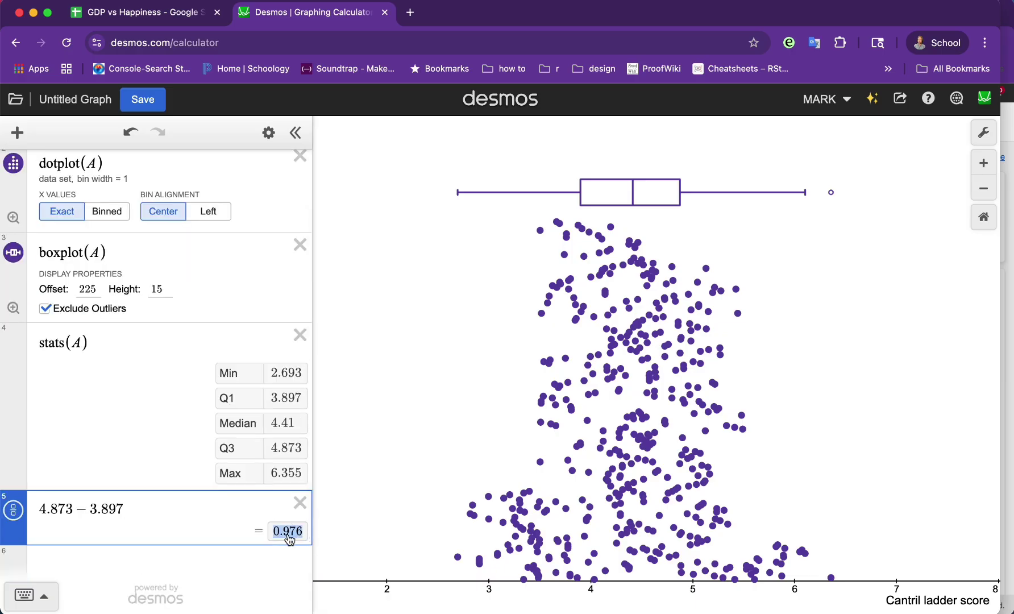
# Calculate mean(A), median(A) and stdevp(A) in three new expressions
pyautogui.click(121, 557)
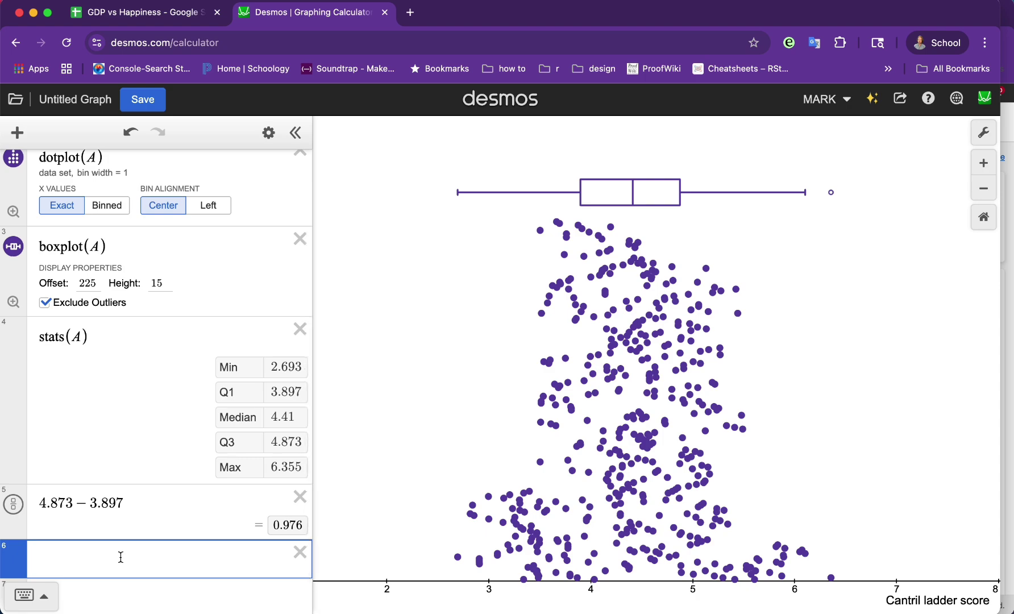
pyautogui.write('mean(A')
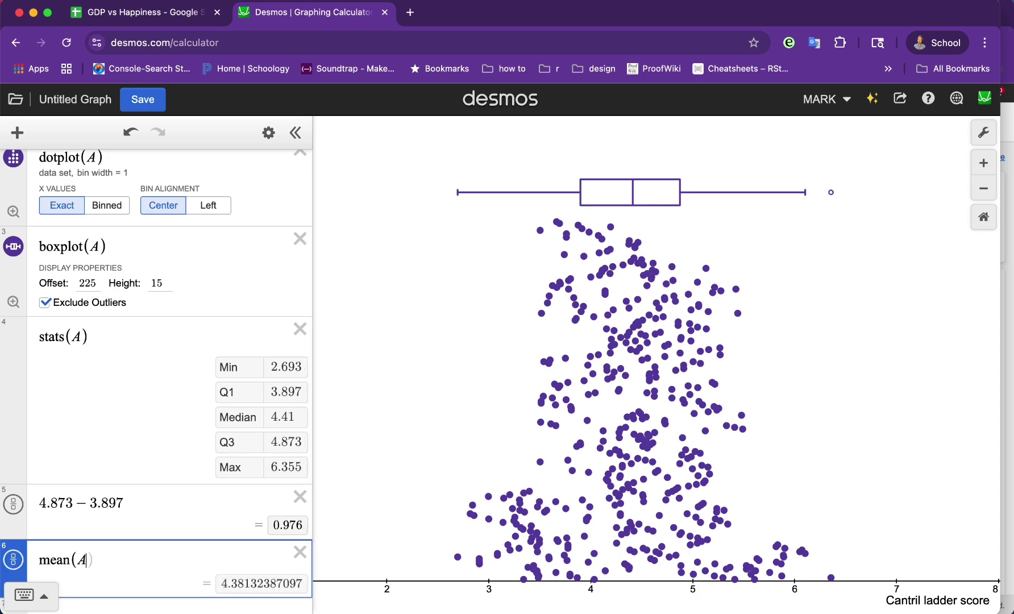
pyautogui.press('Return')
pyautogui.write('med')
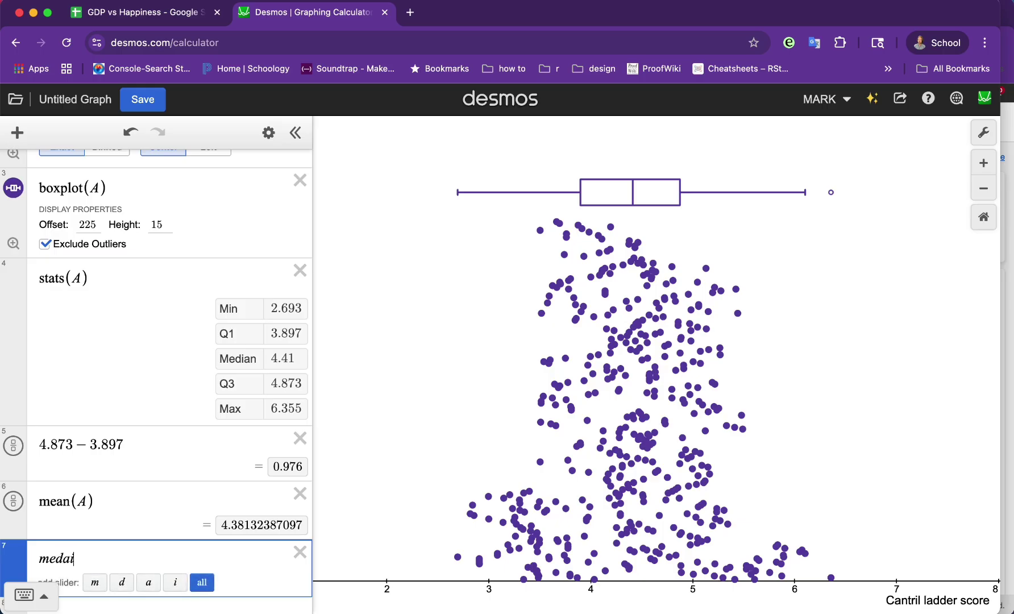
pyautogui.write('ian(A')
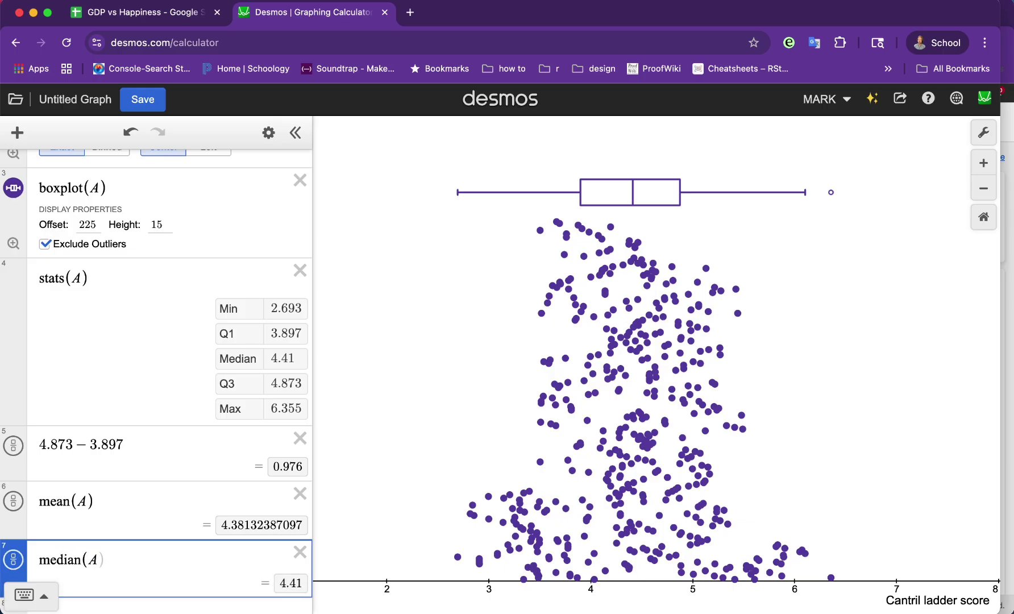
pyautogui.press('Return')
pyautogui.write('stde')
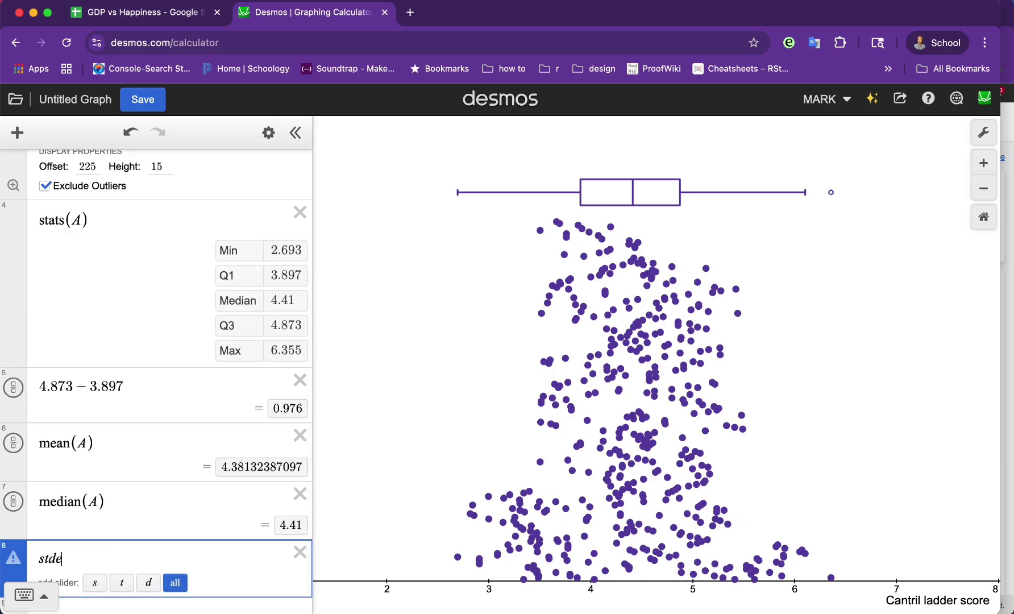
pyautogui.write('vp(A')
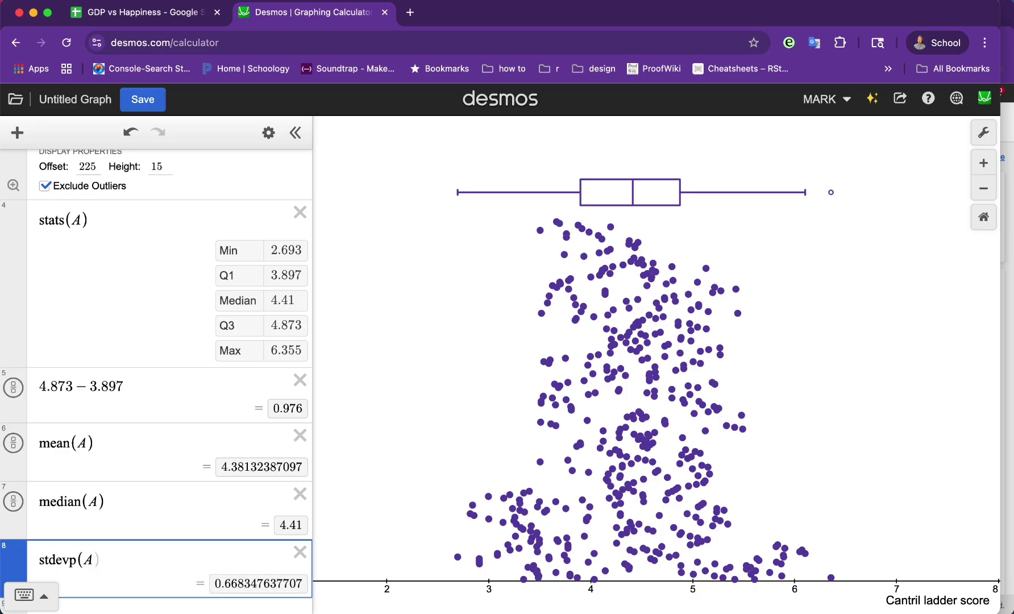
pyautogui.scroll(-1, 107, 545)
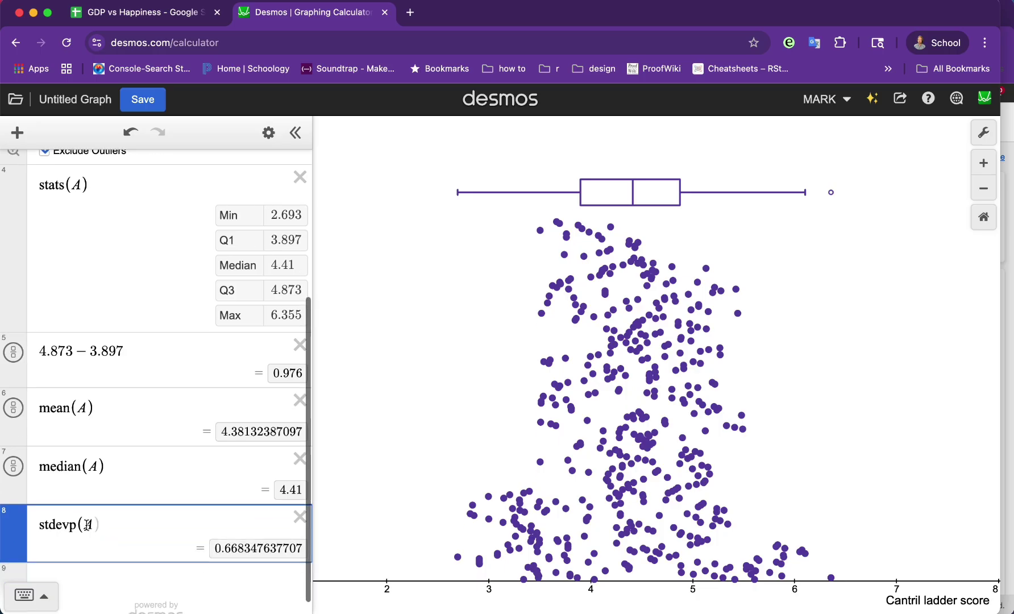
# Browse the available statistics functions and calculate total(A) in a new expression
pyautogui.click(45, 599)
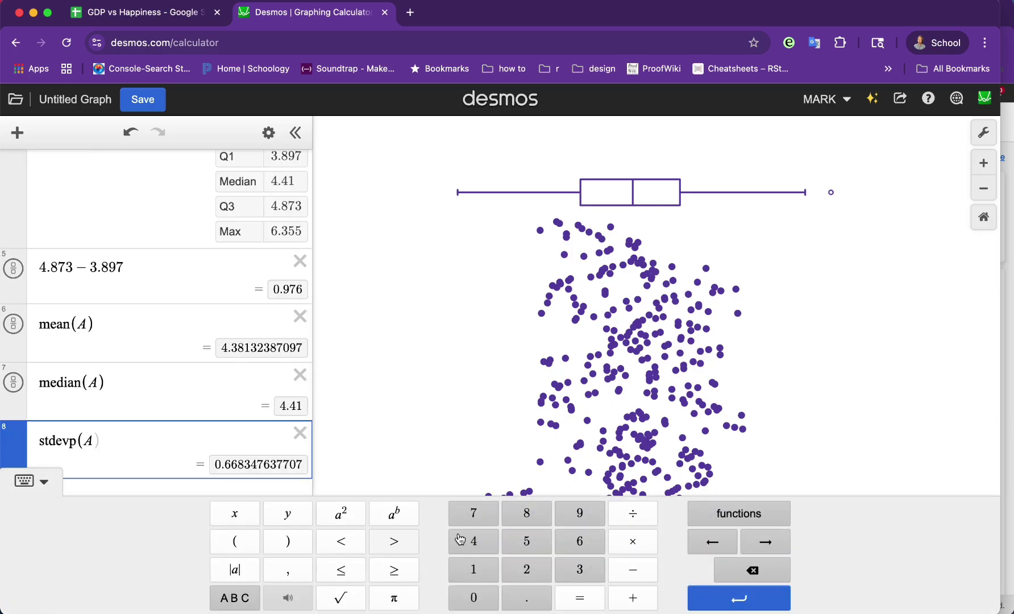
pyautogui.click(728, 517)
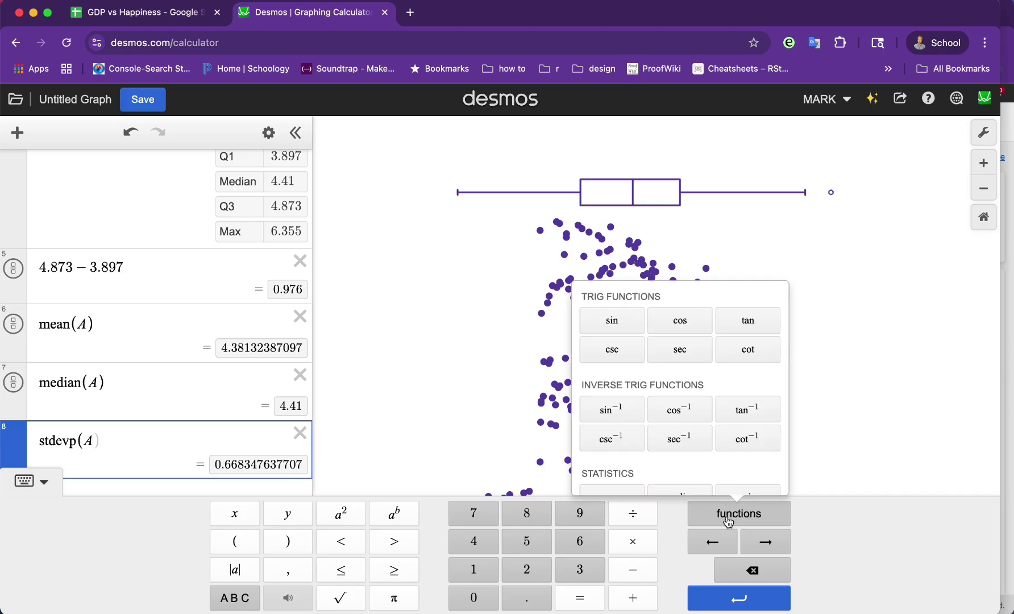
pyautogui.scroll(-5, 686, 373)
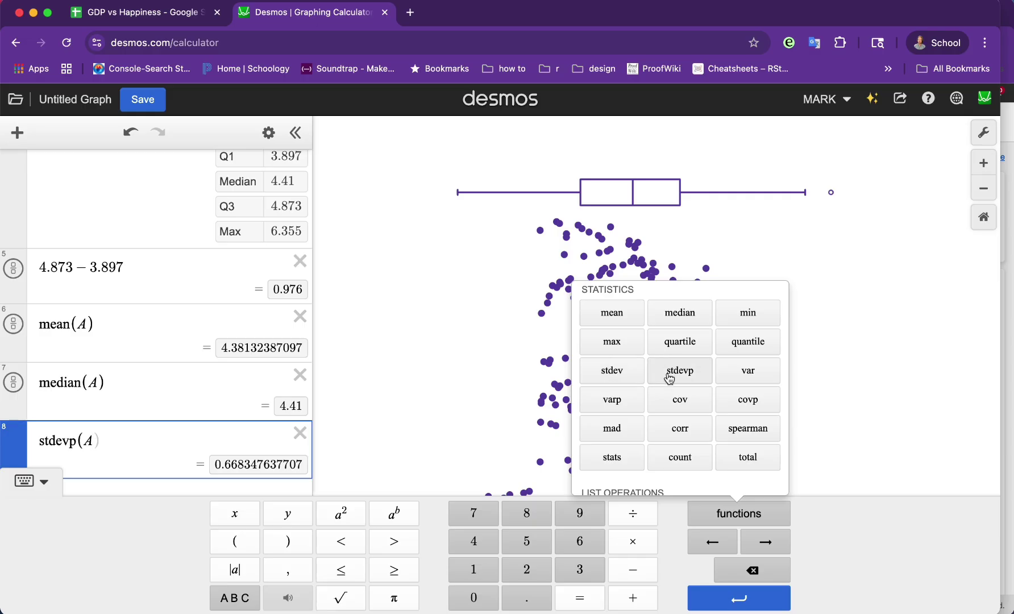
pyautogui.scroll(-1, 750, 435)
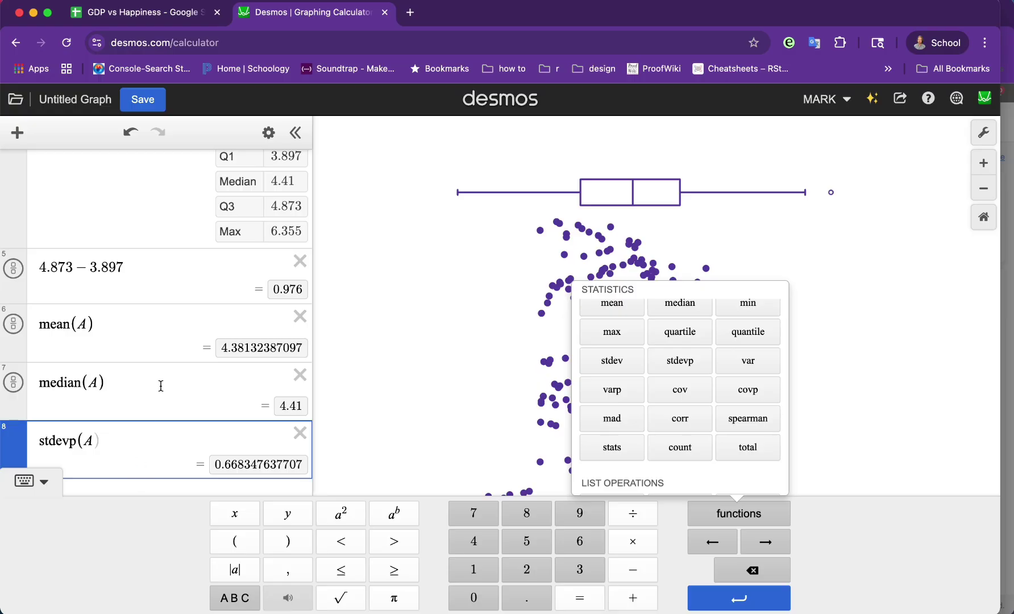
pyautogui.click(122, 473)
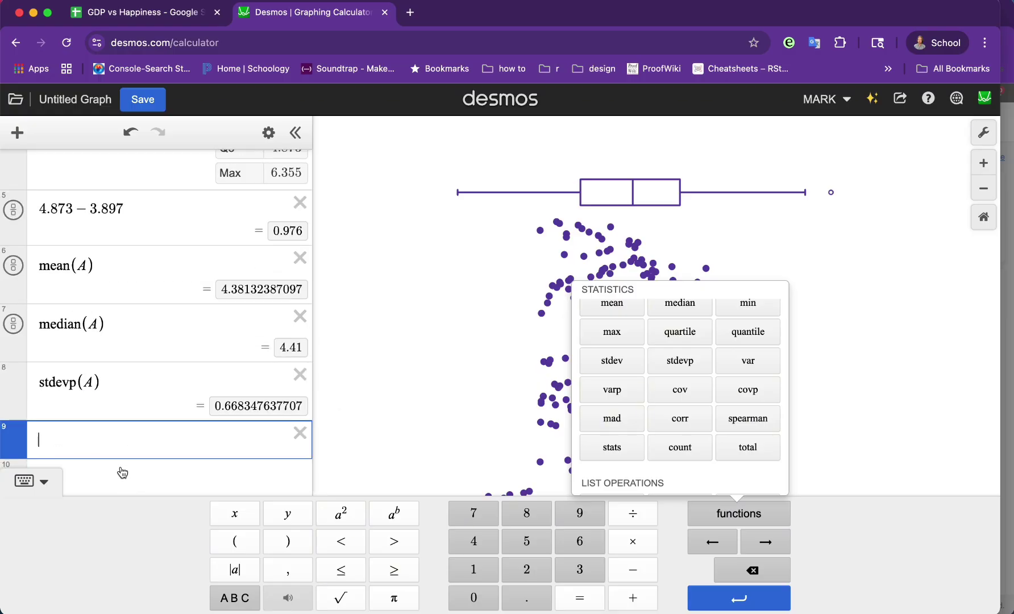
pyautogui.write('total(A')
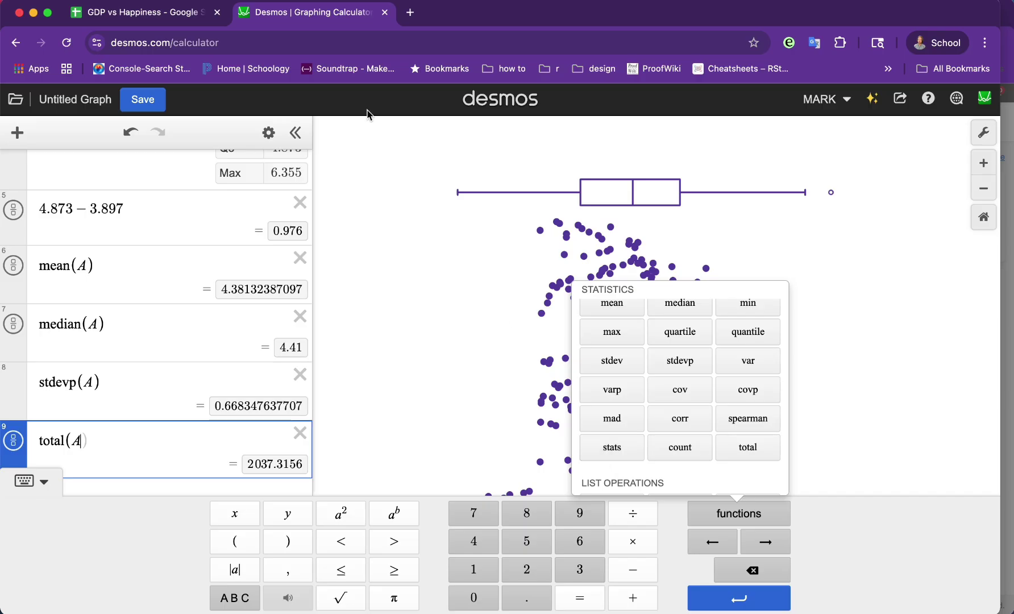
# Review the expression list from the data list A through its plots and summary statistics
pyautogui.scroll(5, 197, 310)
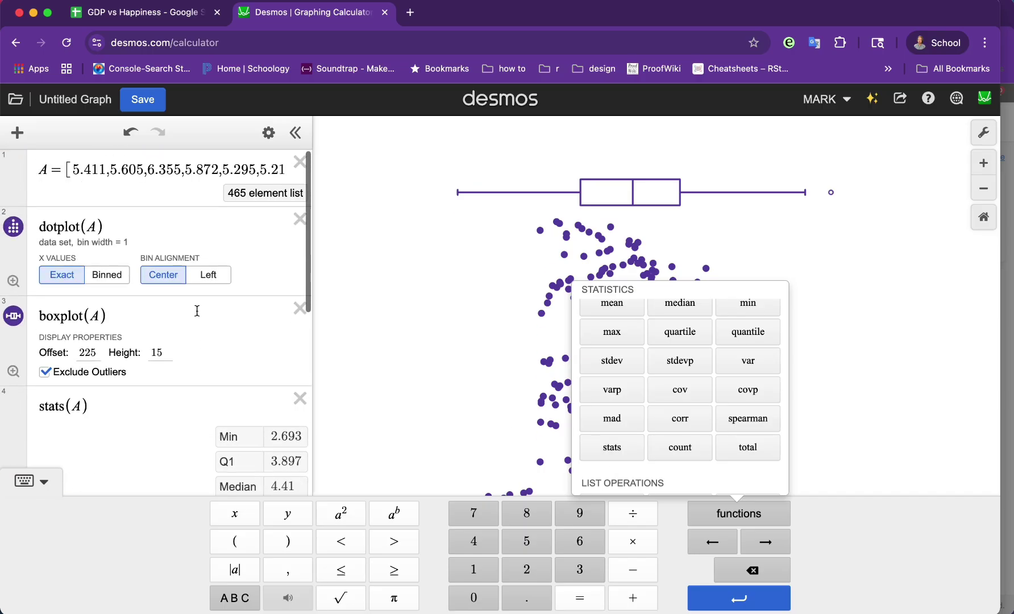
pyautogui.scroll(-4, 198, 313)
pyautogui.press('Escape')
pyautogui.scroll(5, 219, 398)
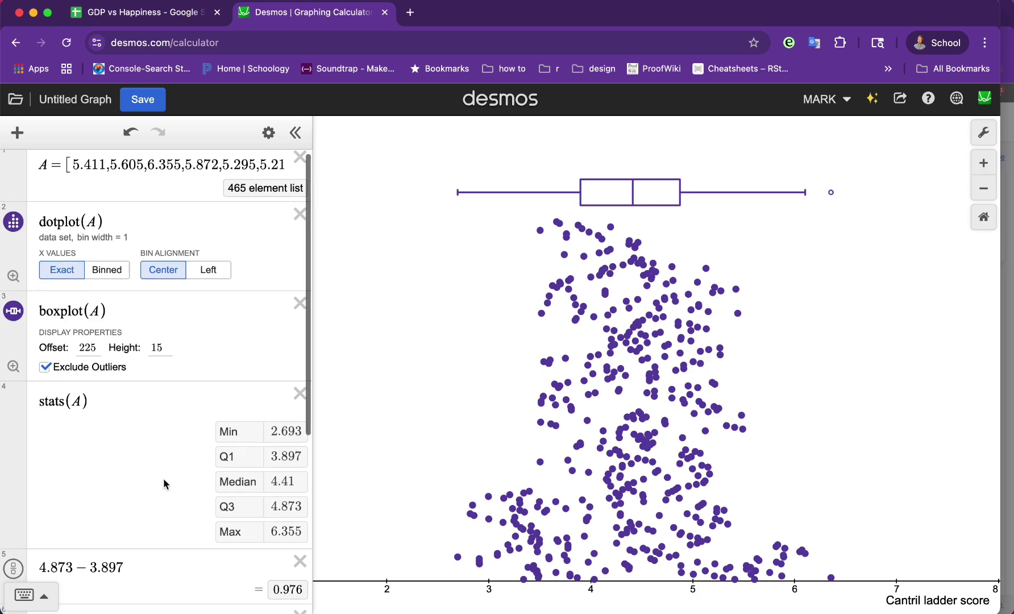
pyautogui.scroll(-6, 164, 481)
pyautogui.scroll(6, 163, 482)
pyautogui.click(170, 251)
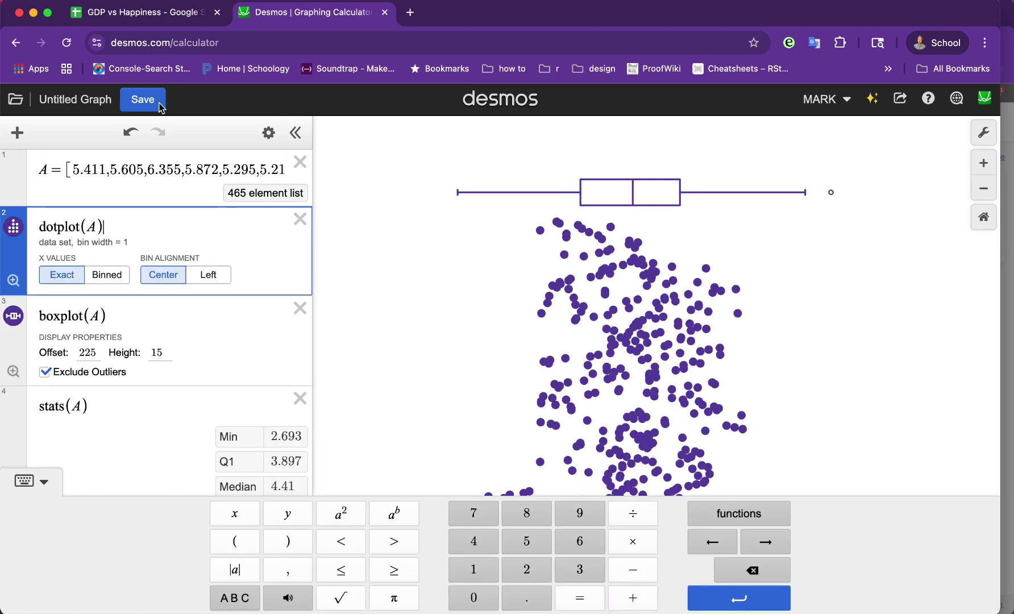
pyautogui.click(364, 268)
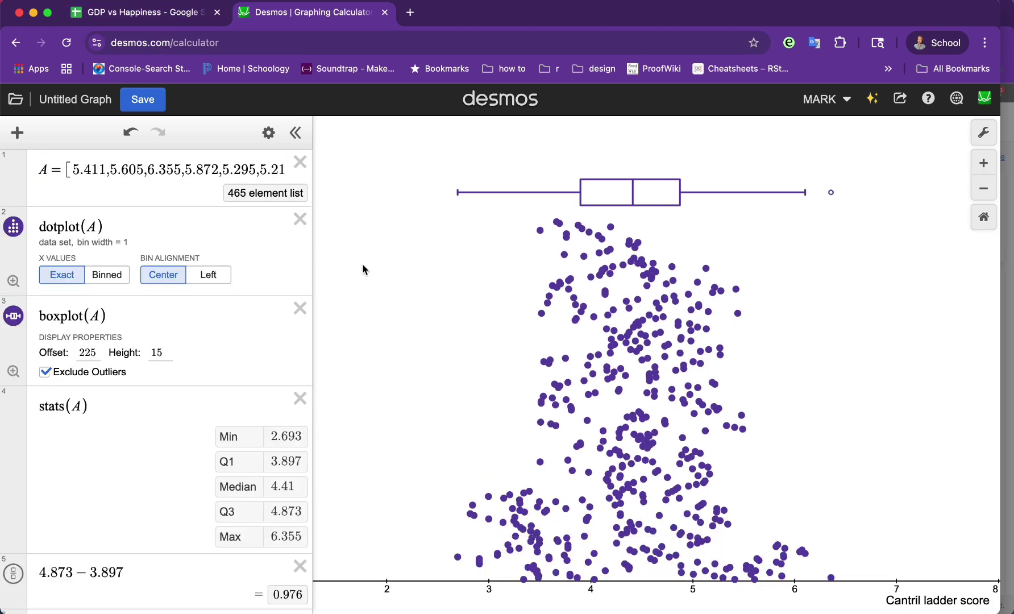
# Switch to the GDP vs Happiness spreadsheet and filter the world regions column to show only Europe
pyautogui.click(173, 17)
pyautogui.click(871, 208)
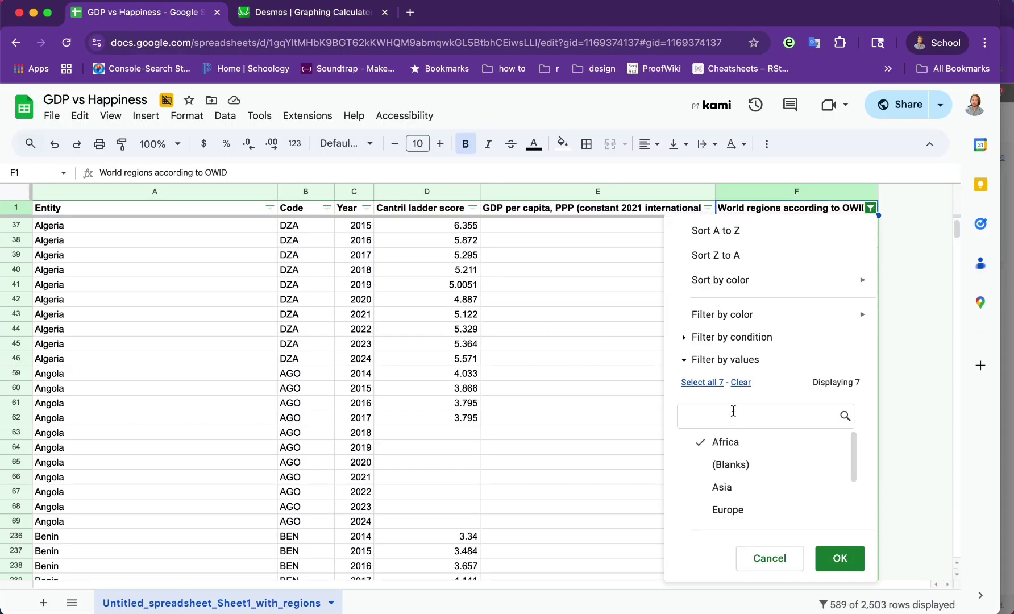
pyautogui.click(704, 383)
pyautogui.click(742, 382)
pyautogui.scroll(-3, 745, 481)
pyautogui.scroll(2, 750, 495)
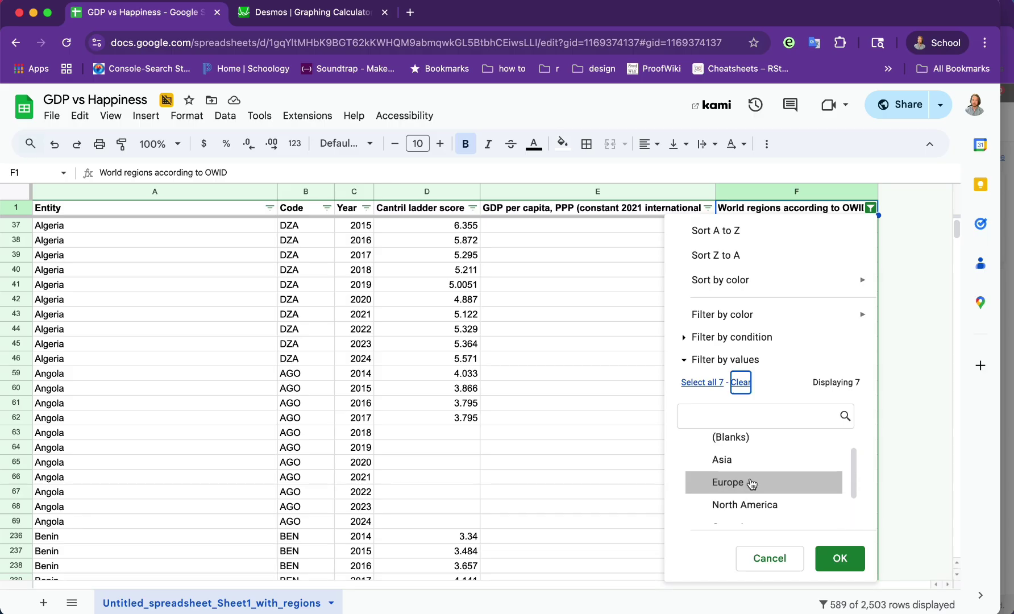
pyautogui.click(737, 484)
pyautogui.click(842, 558)
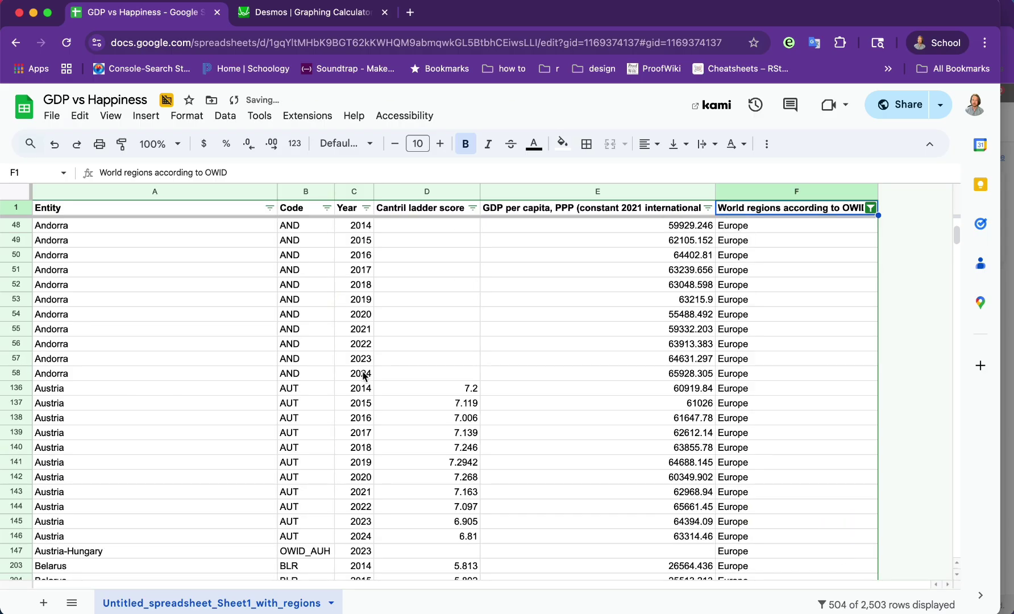
# Copy the whole Cantril ladder score column of the Europe-filtered data
pyautogui.click(461, 287)
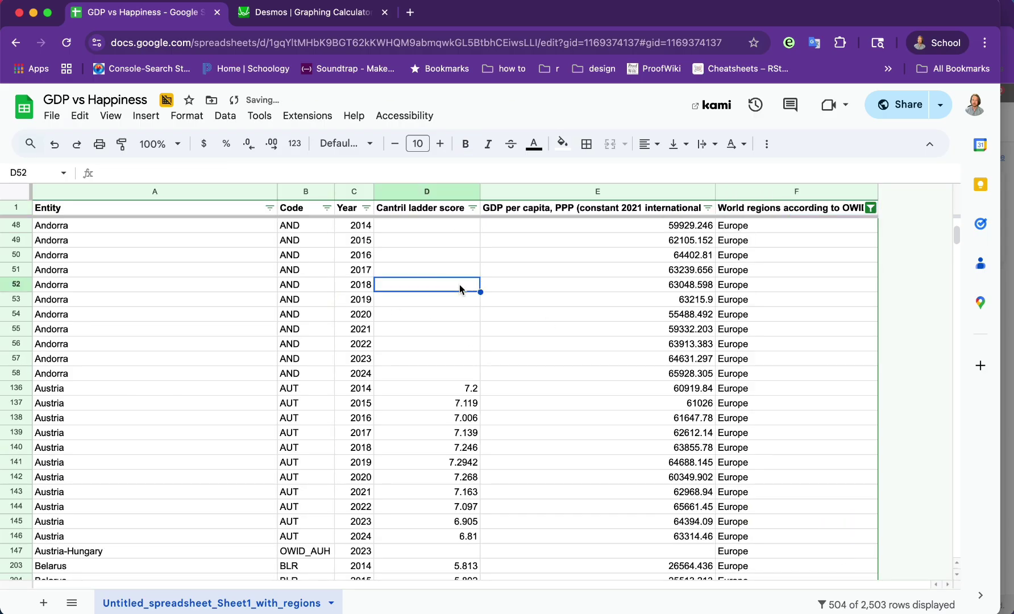
pyautogui.click(427, 192)
pyautogui.hotkey('ctrl', 'c')
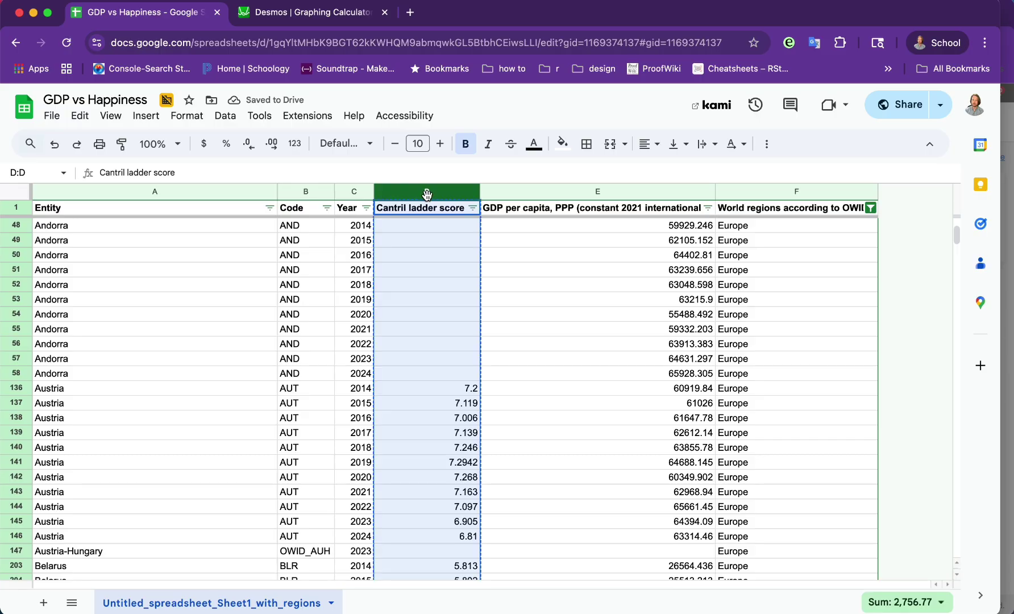
# Switch to the Desmos graph and define a list E from the copied scores in a new expression below total(A)
pyautogui.click(318, 22)
pyautogui.scroll(-7, 189, 392)
pyautogui.click(151, 433)
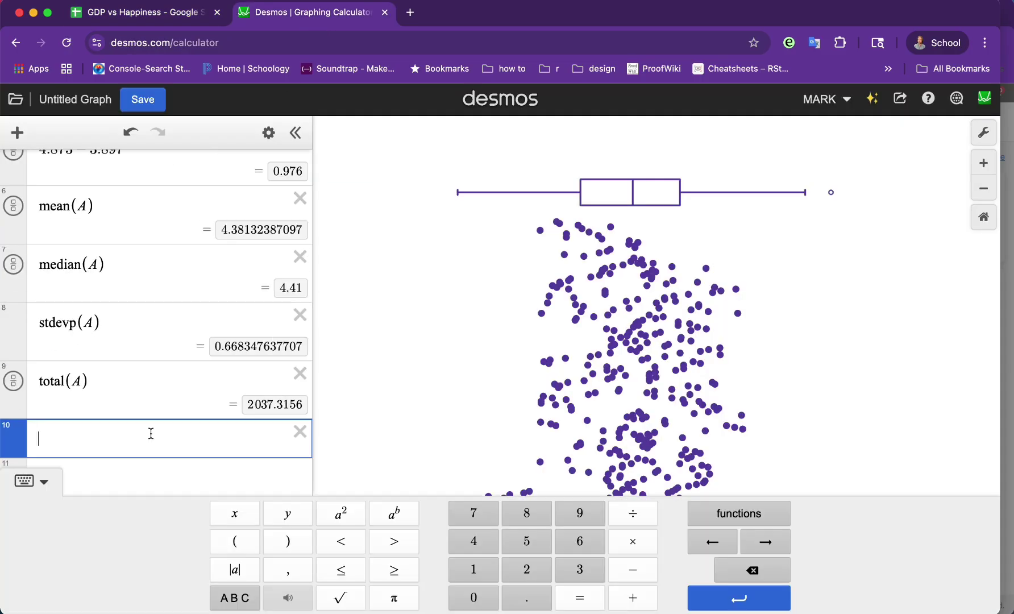
pyautogui.scroll(7, 152, 299)
pyautogui.scroll(-7, 151, 299)
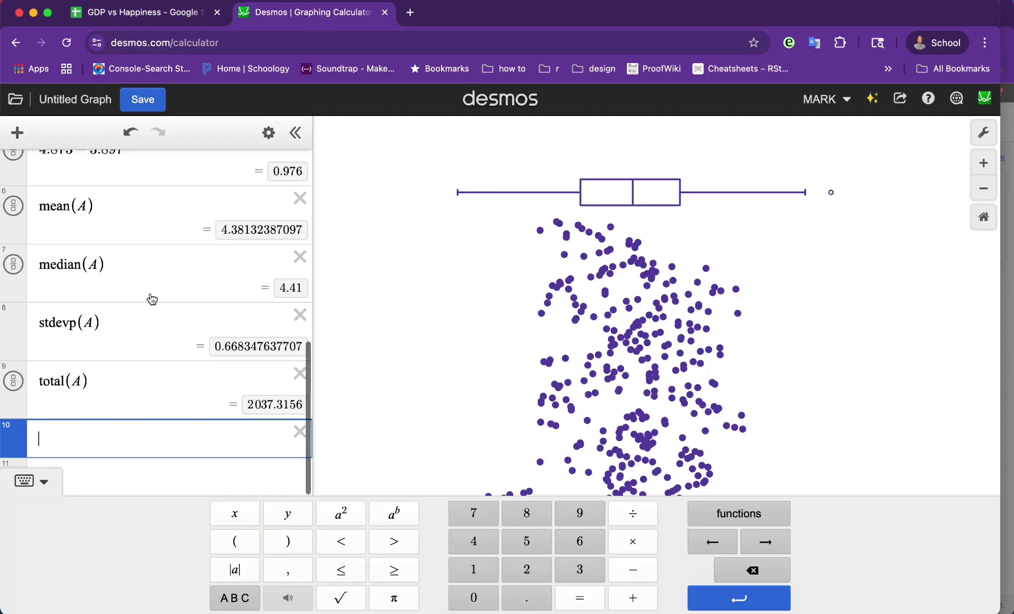
pyautogui.write('E')
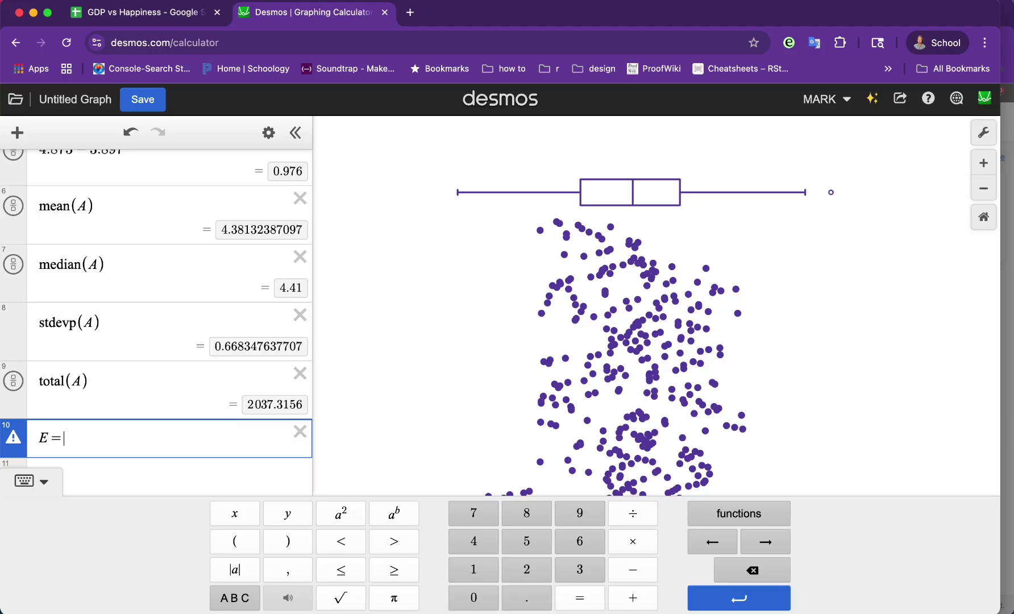
pyautogui.write('=')
pyautogui.press('super+v')
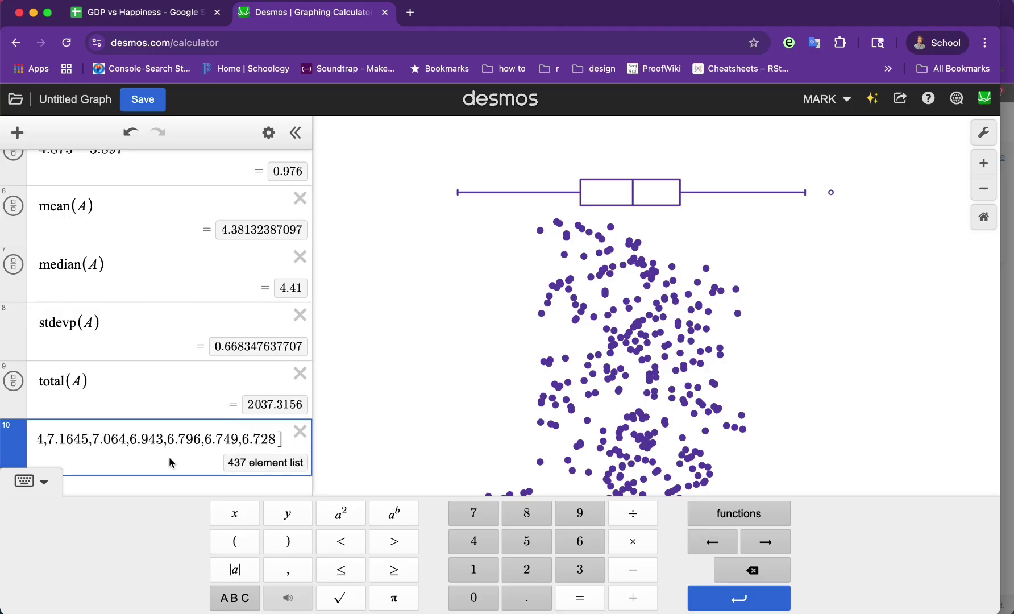
pyautogui.click(31, 482)
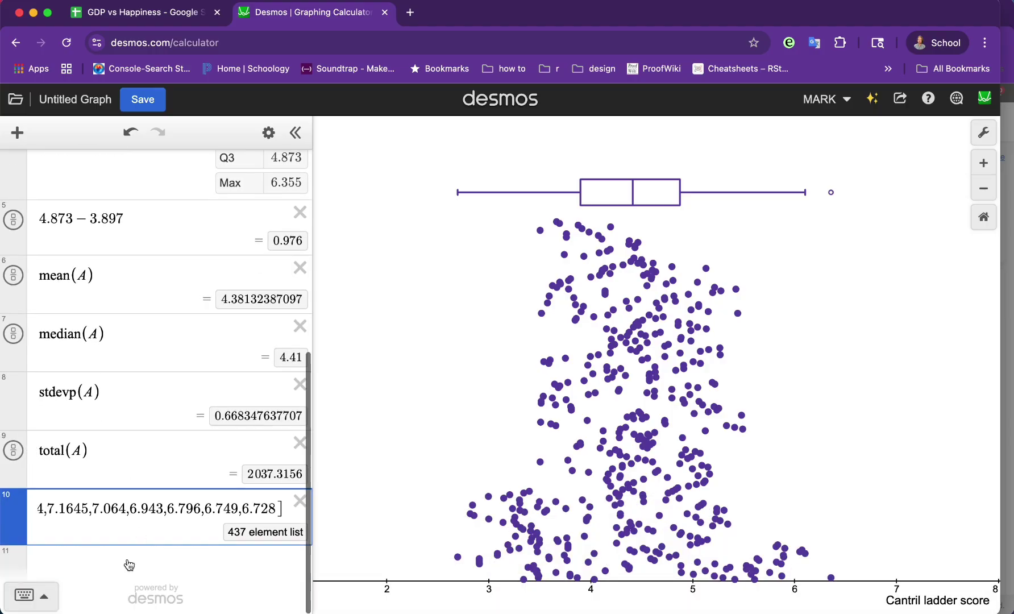
# Add a dot plot of the Europe scores with dotplot(E) in a new expression
pyautogui.click(122, 565)
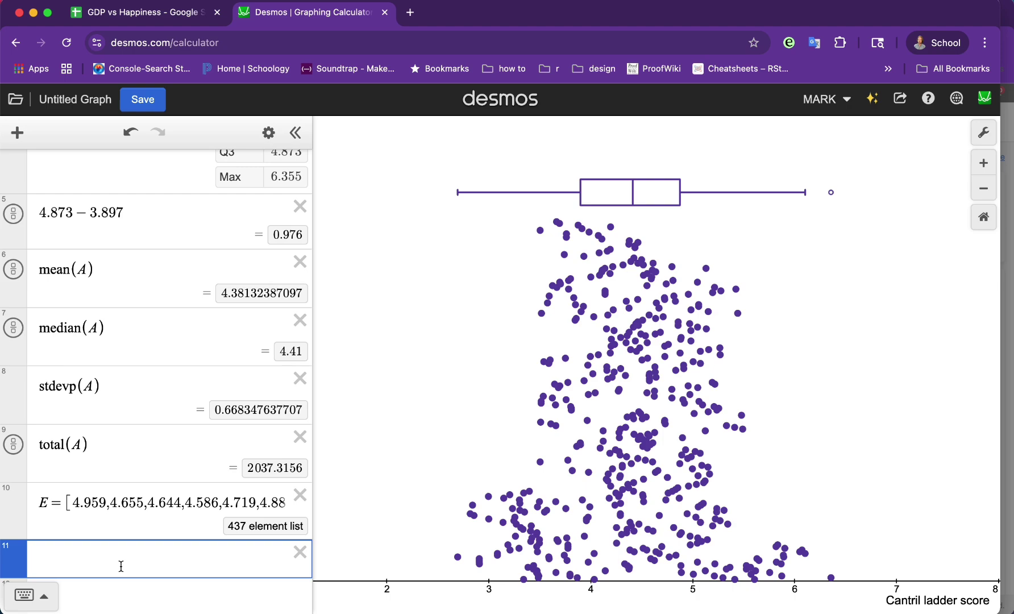
pyautogui.scroll(3, 108, 374)
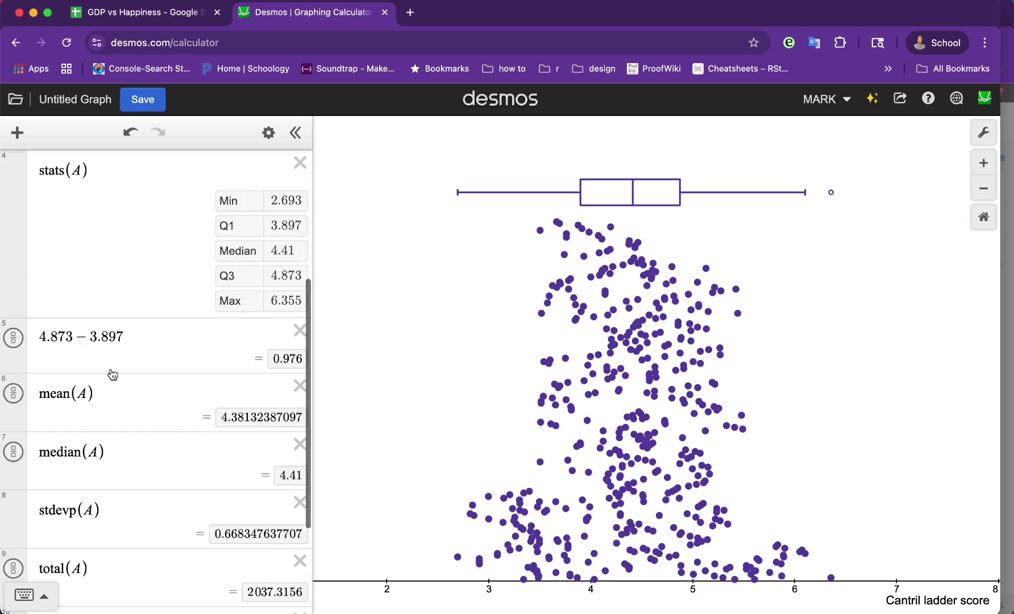
pyautogui.scroll(-1, 108, 374)
pyautogui.scroll(6, 112, 374)
pyautogui.scroll(-7, 112, 374)
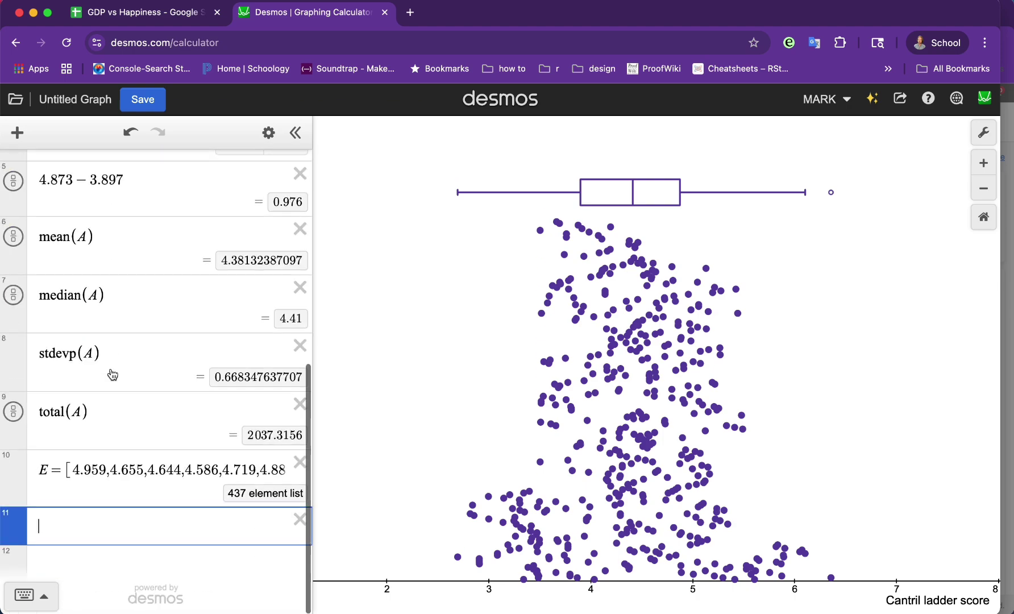
pyautogui.write('dotplot(E')
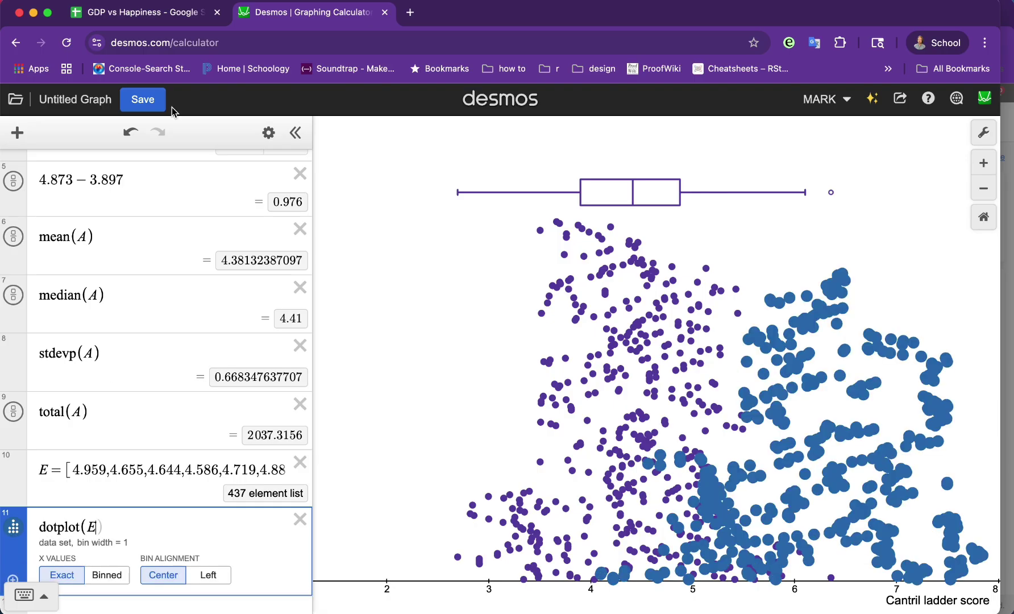
# Style the dotplot(E) points as open circles with size 10 and opacity 0.75
pyautogui.click(267, 132)
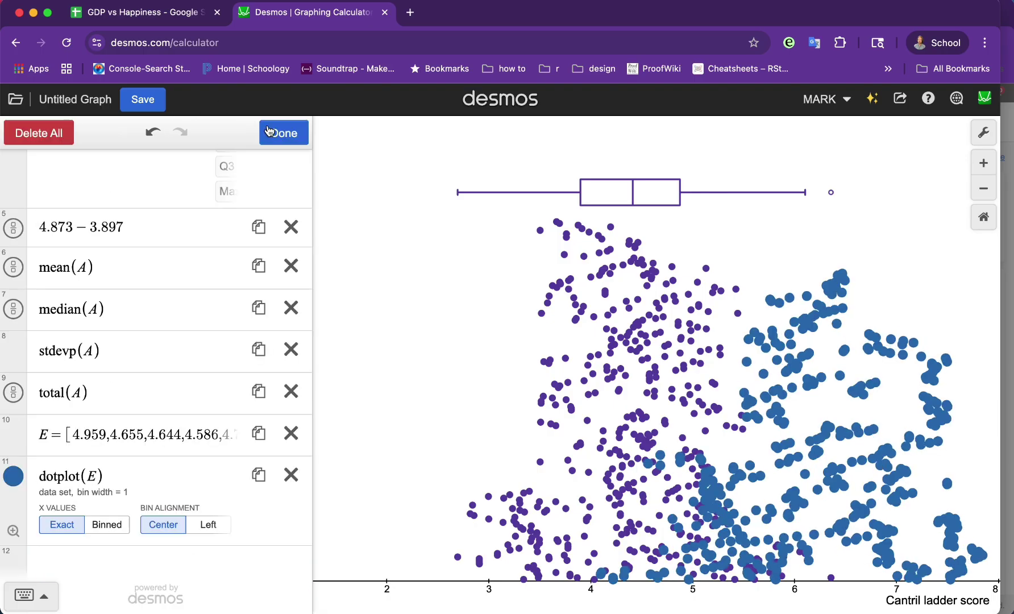
pyautogui.click(14, 477)
pyautogui.click(63, 519)
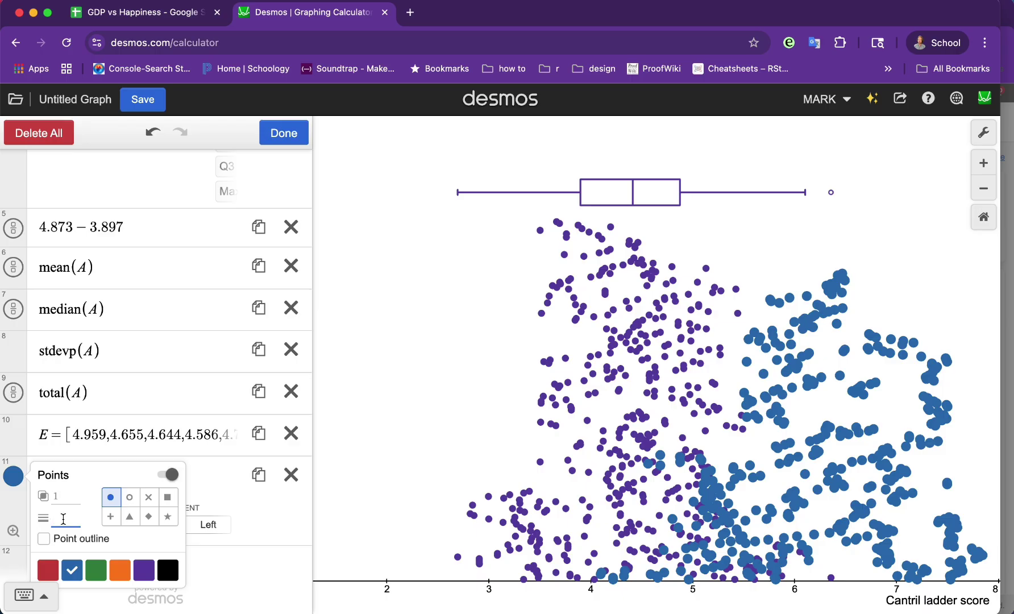
pyautogui.write('10')
pyautogui.click(130, 498)
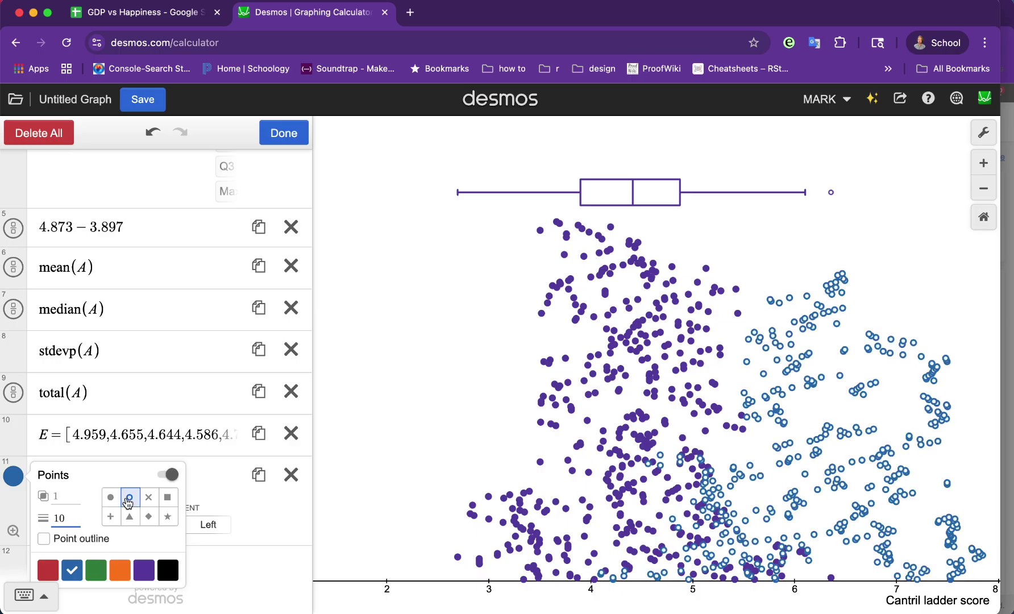
pyautogui.click(68, 496)
pyautogui.press('BackSpace')
pyautogui.write('0.75')
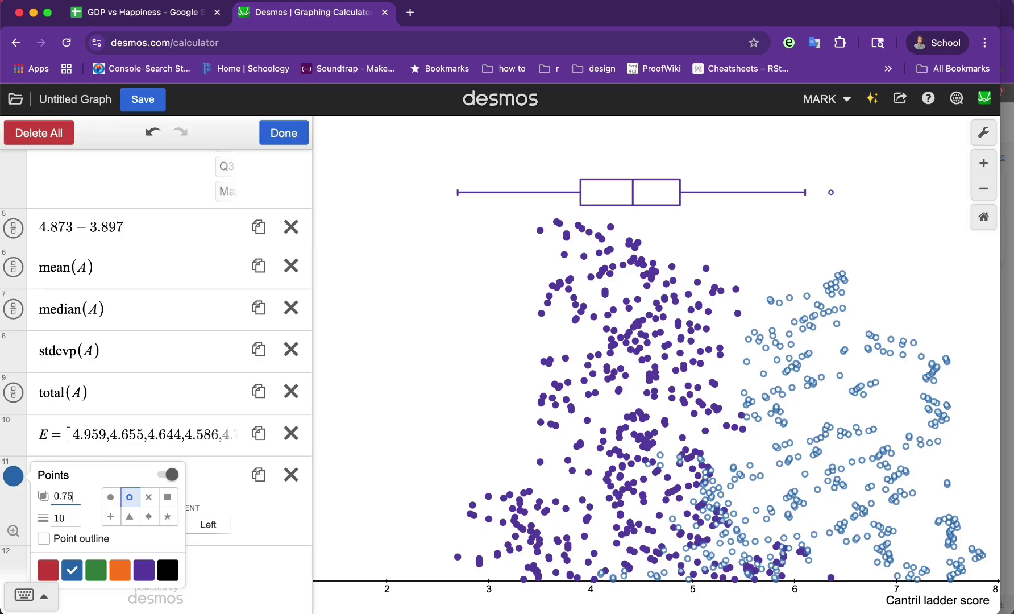
# Leave the list-editing mode and add a box plot of the Europe scores with boxplot(E) below dotplot(E)
pyautogui.click(252, 588)
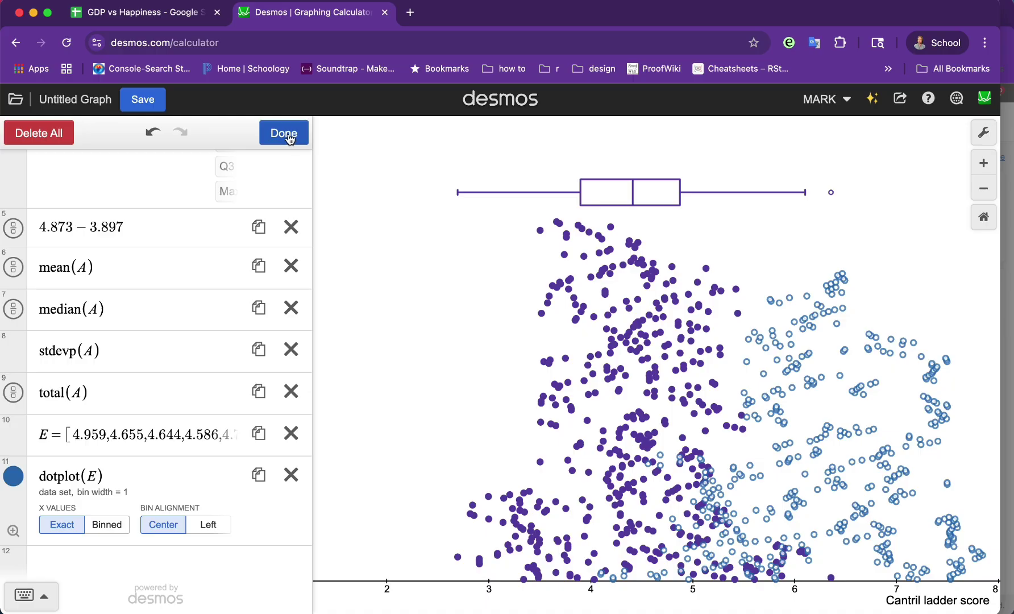
pyautogui.click(134, 563)
pyautogui.write('b')
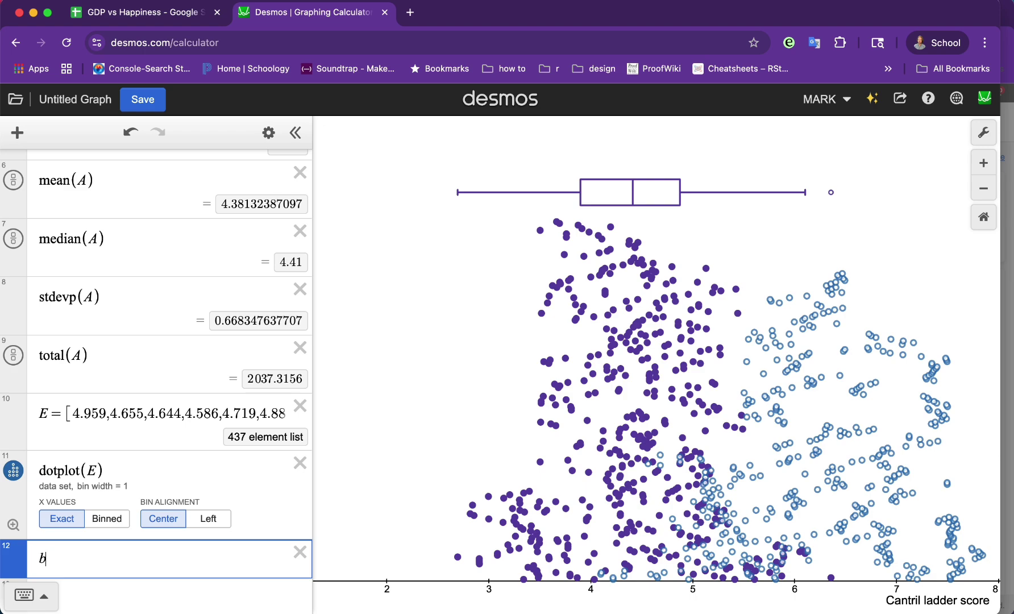
pyautogui.write('oxplot(E')
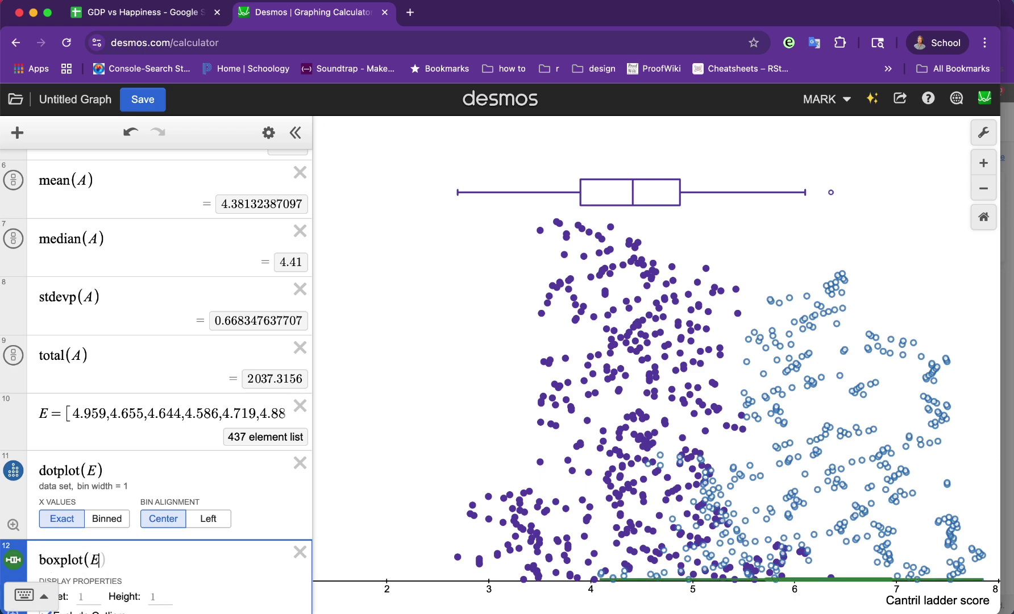
# Set the boxplot(E) height to 15, matching the Africa box plot, and its offset to 250
pyautogui.scroll(6, 132, 382)
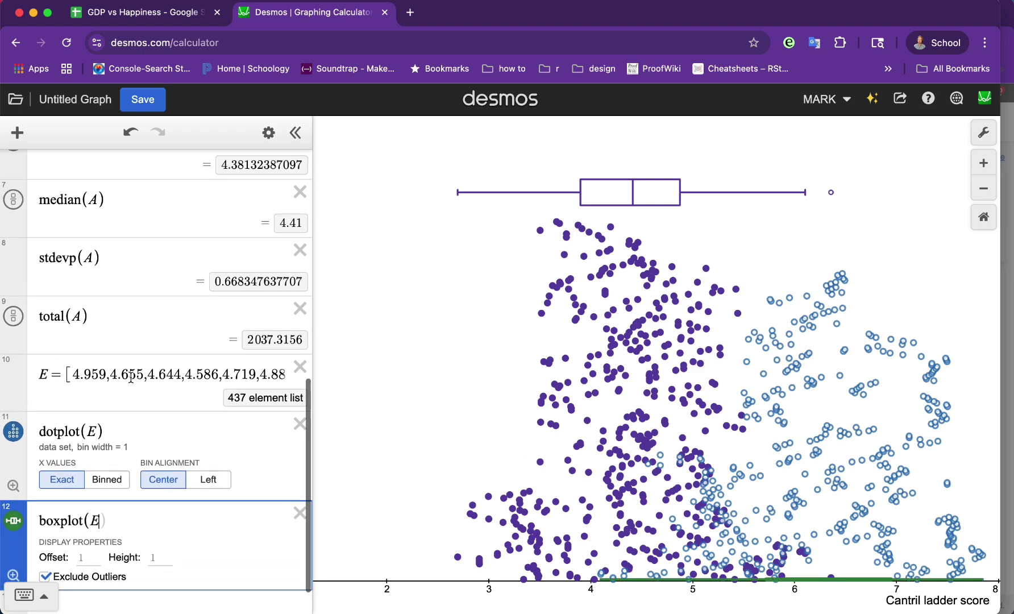
pyautogui.scroll(5, 132, 382)
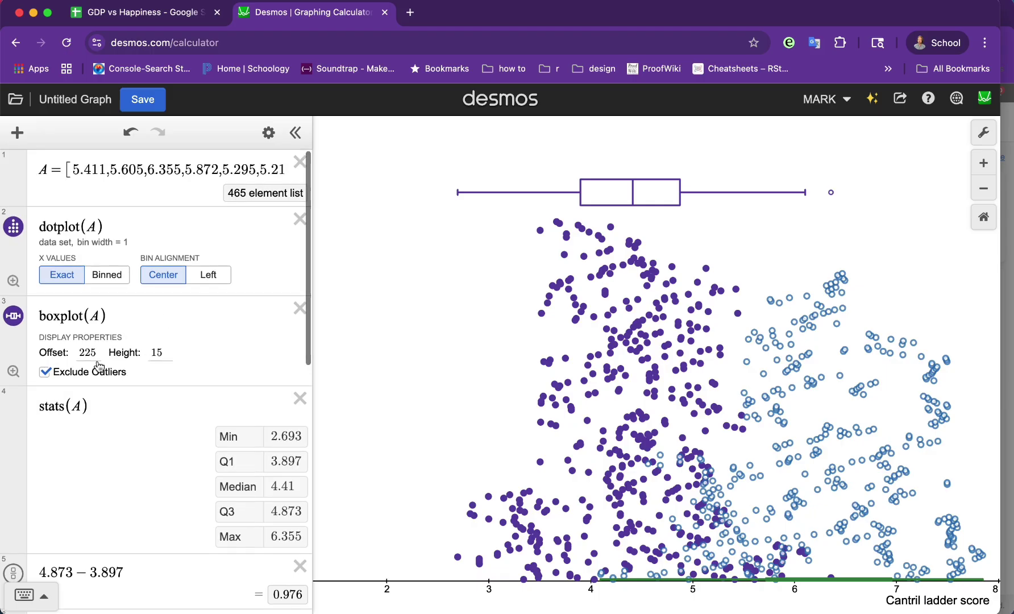
pyautogui.click(88, 352)
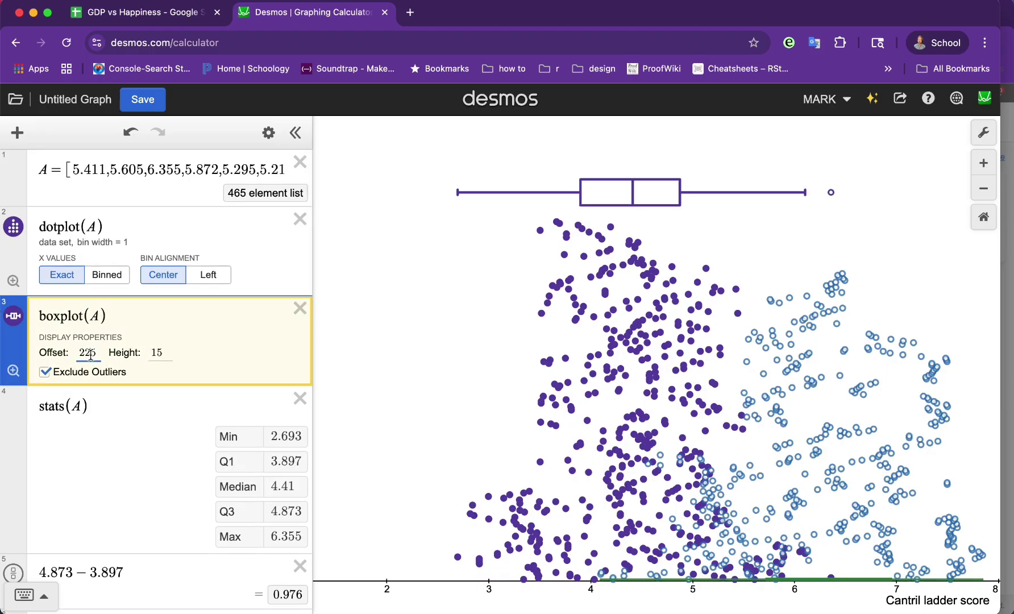
pyautogui.scroll(-10, 190, 388)
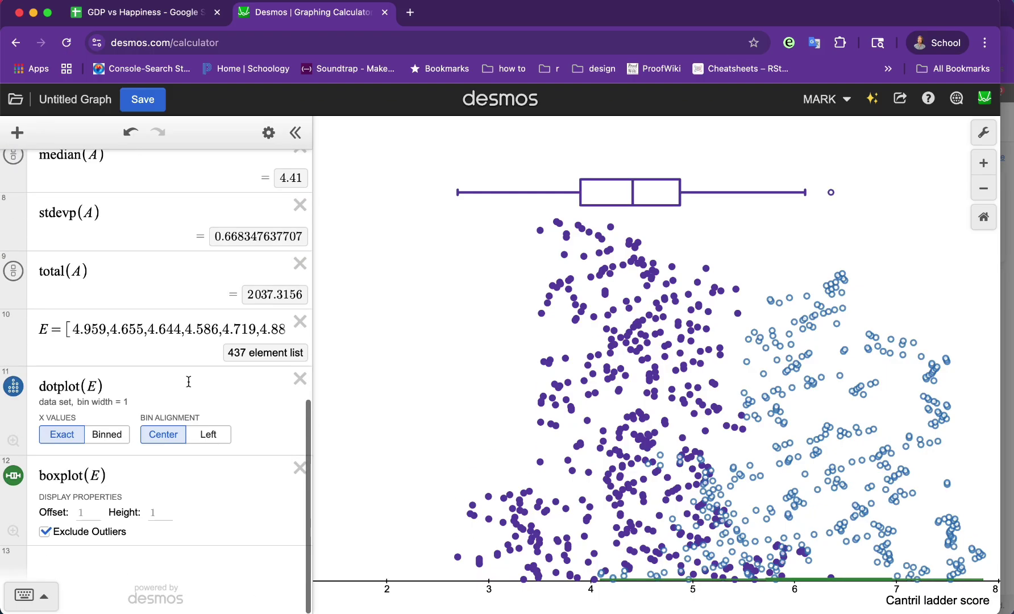
pyautogui.click(155, 507)
pyautogui.write('15')
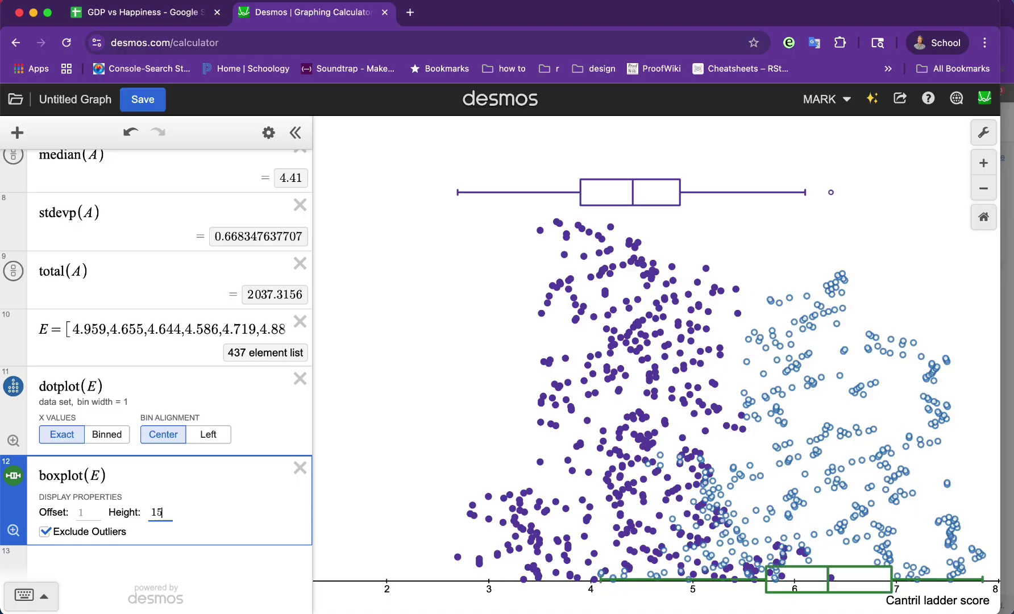
pyautogui.click(100, 507)
pyautogui.write('250')
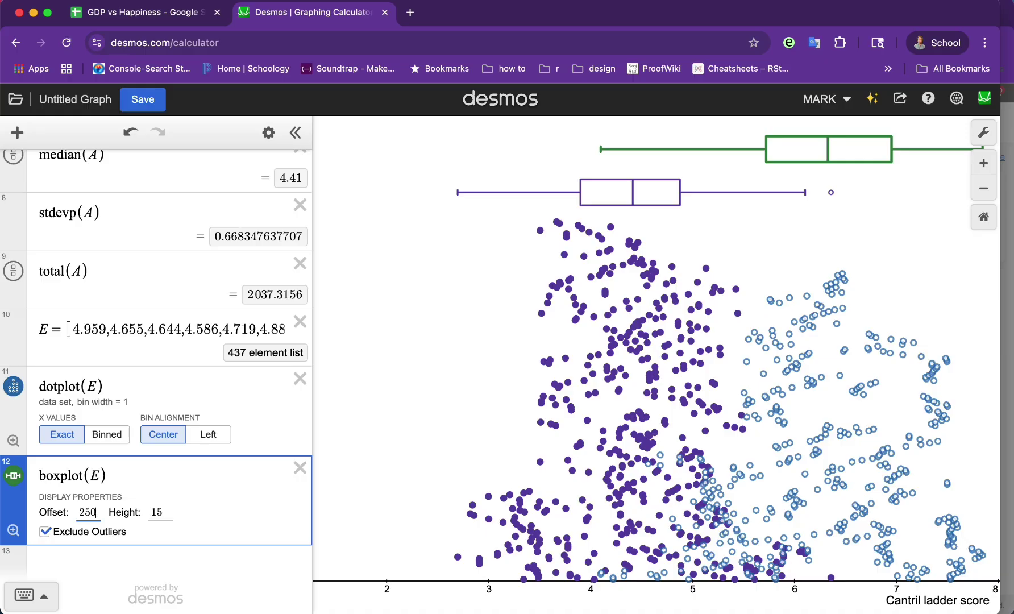
pyautogui.moveTo(401, 293); pyautogui.dragTo(363, 304)
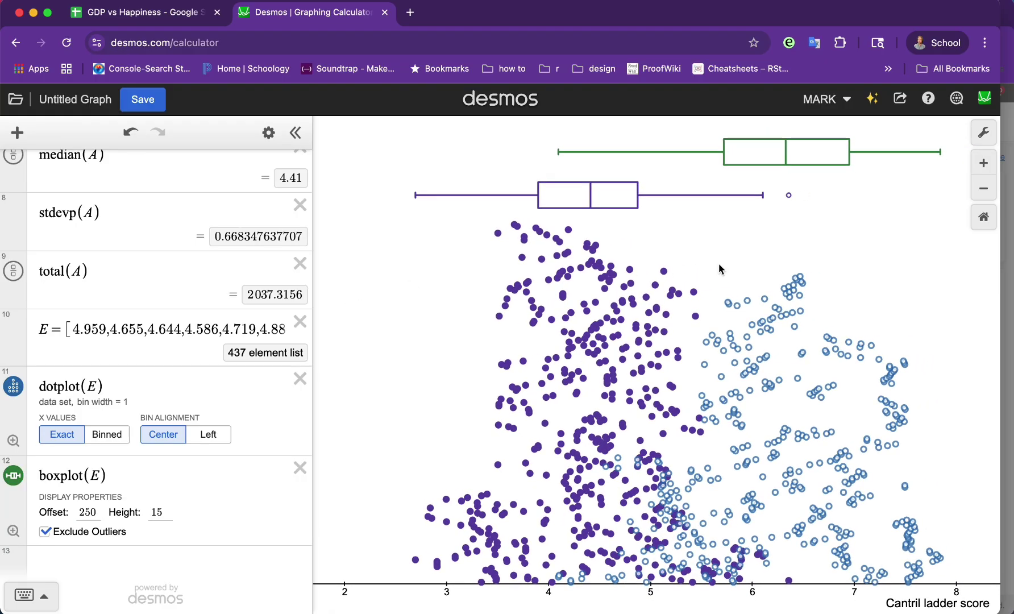
pyautogui.moveTo(860, 231)
pyautogui.mouseDown()
pyautogui.moveTo(808, 229)
pyautogui.moveTo(856, 232)
pyautogui.mouseUp()
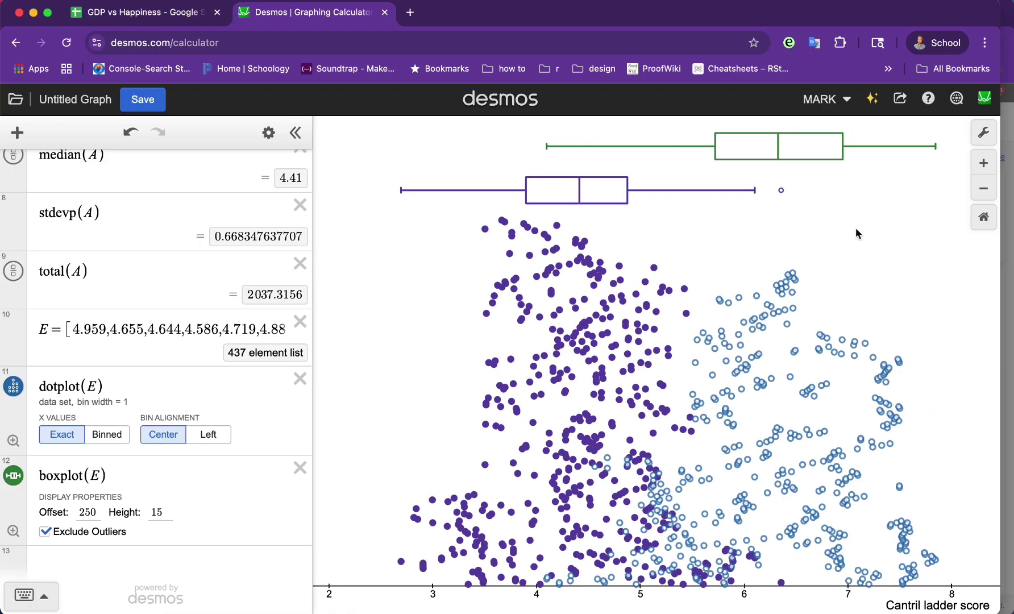
# Calculate the mean of the Europe scores with mean(E) in a new expression directly below mean(A)
pyautogui.scroll(5, 123, 364)
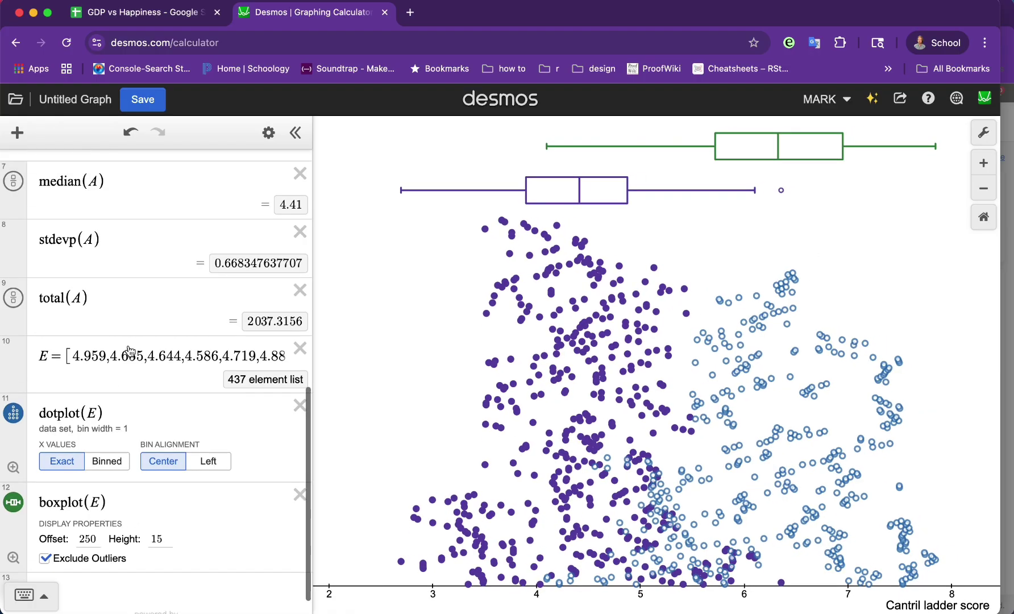
pyautogui.click(122, 315)
pyautogui.press('Return')
pyautogui.write('mean(B')
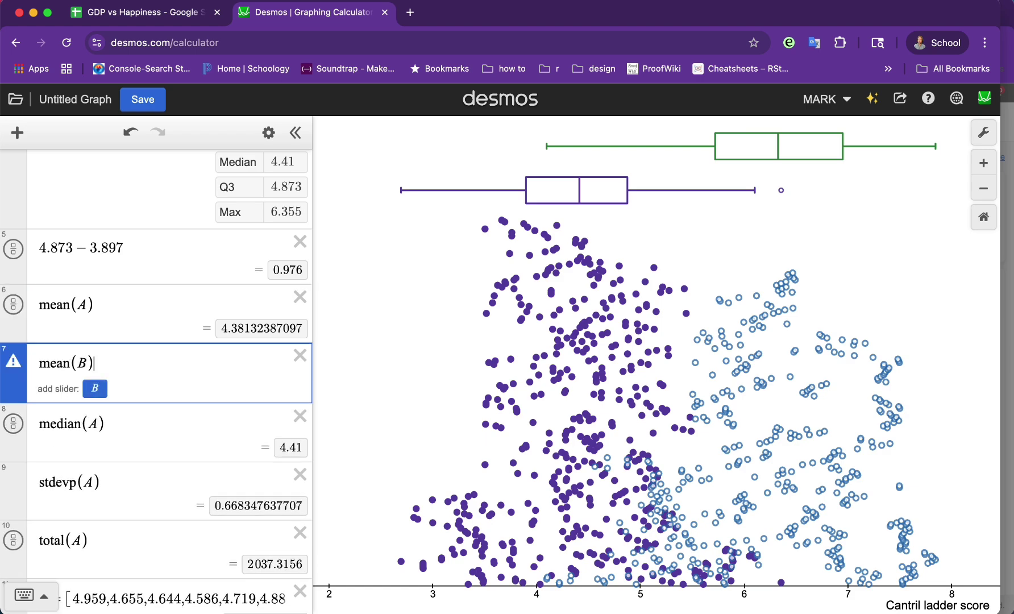
pyautogui.press('BackSpace')
pyautogui.write('E')
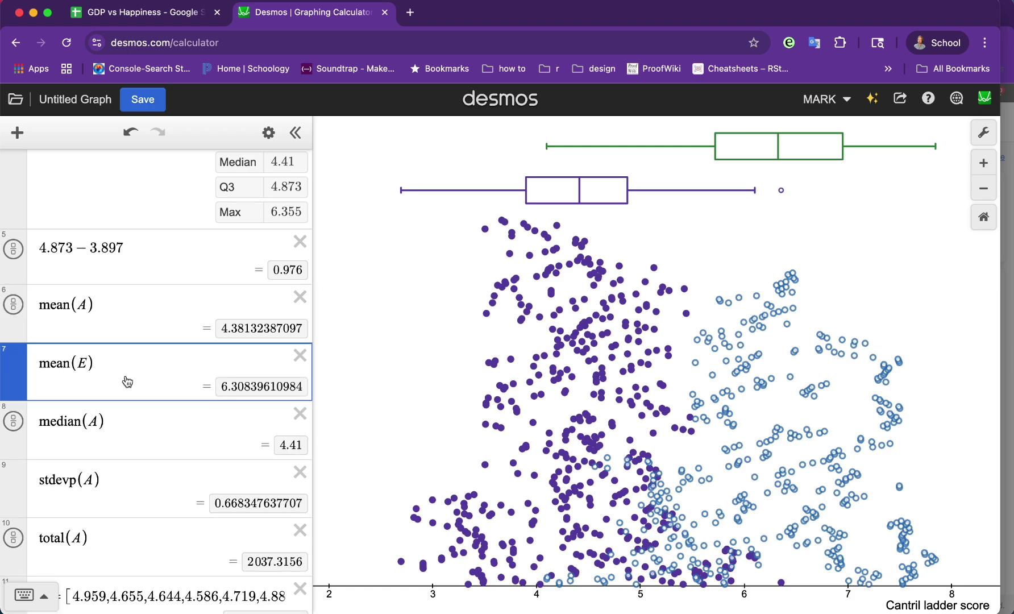
# Calculate the population standard deviation of the Europe scores with stdevp(E) in a new expression below stdevp(A)
pyautogui.scroll(-3, 114, 501)
pyautogui.scroll(1, 120, 472)
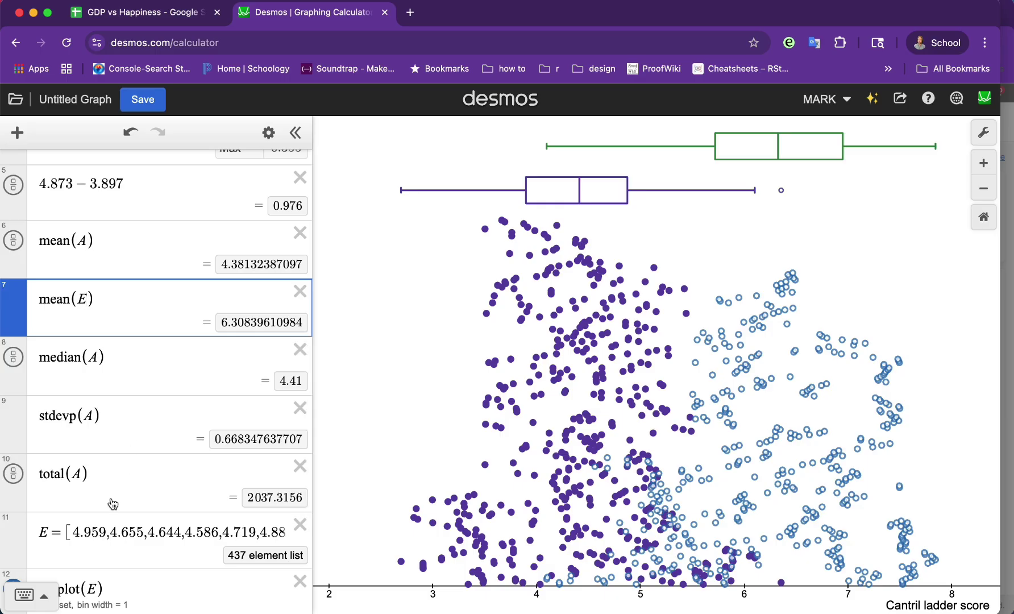
pyautogui.click(121, 411)
pyautogui.press('Return')
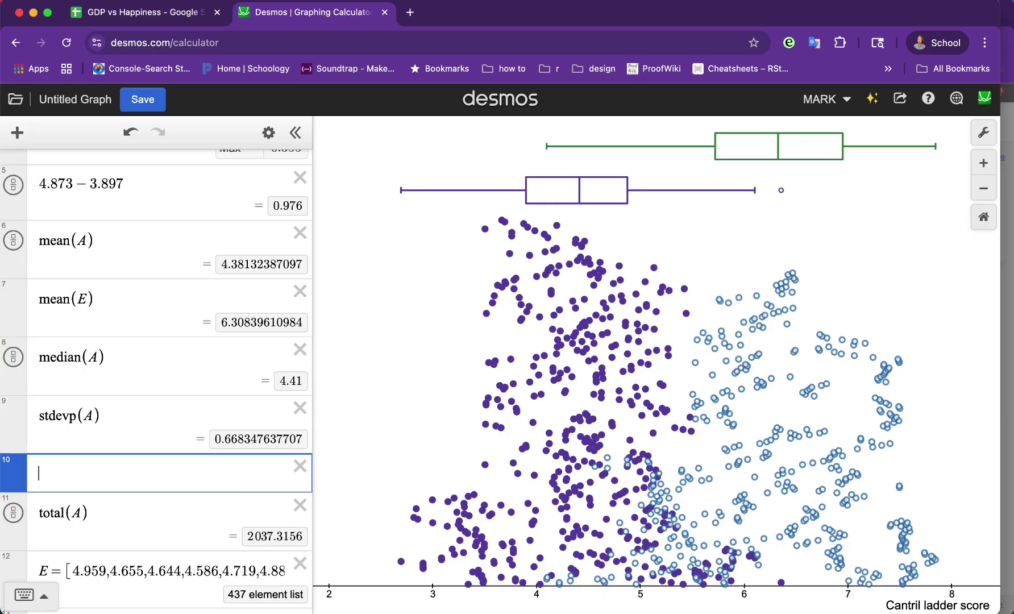
pyautogui.write('stdevp(A')
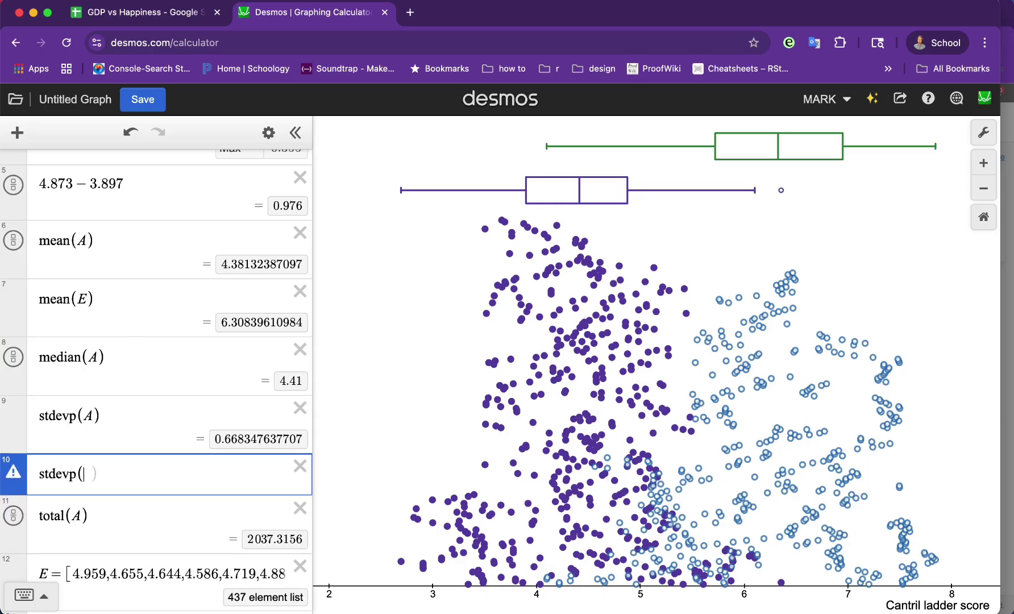
pyautogui.press('BackSpace')
pyautogui.write('E')
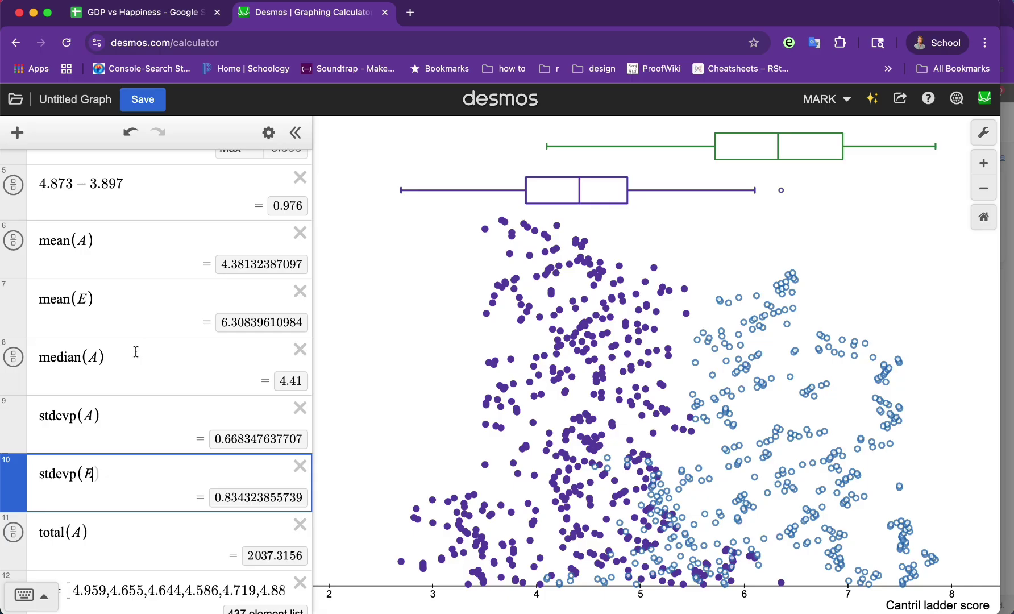
# Calculate the difference of the two means with mean(E)-mean(A) in a new expression below mean(E)
pyautogui.click(135, 305)
pyautogui.press('Return')
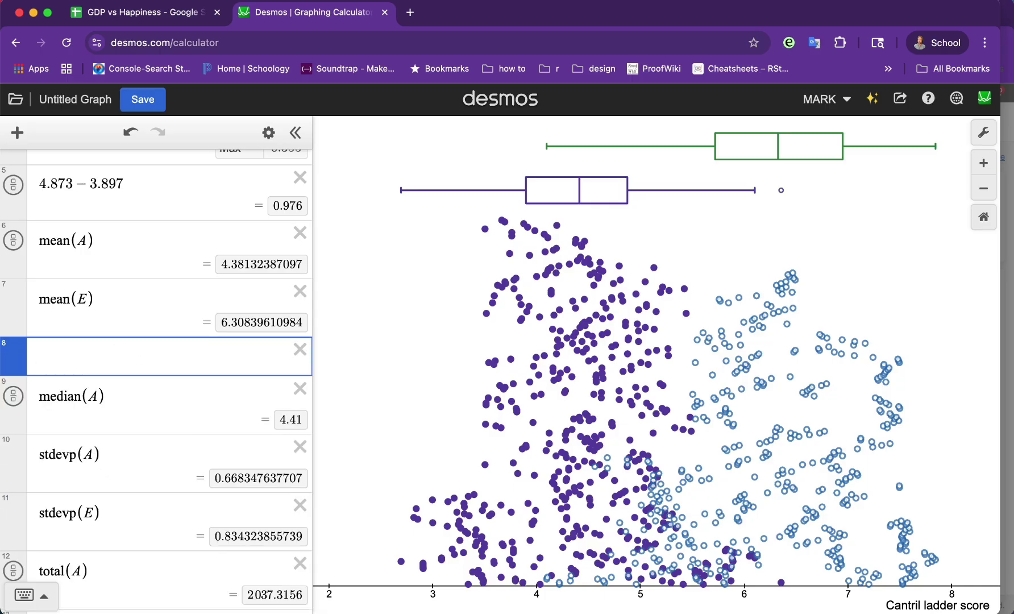
pyautogui.write('mean(E)-mean(A')
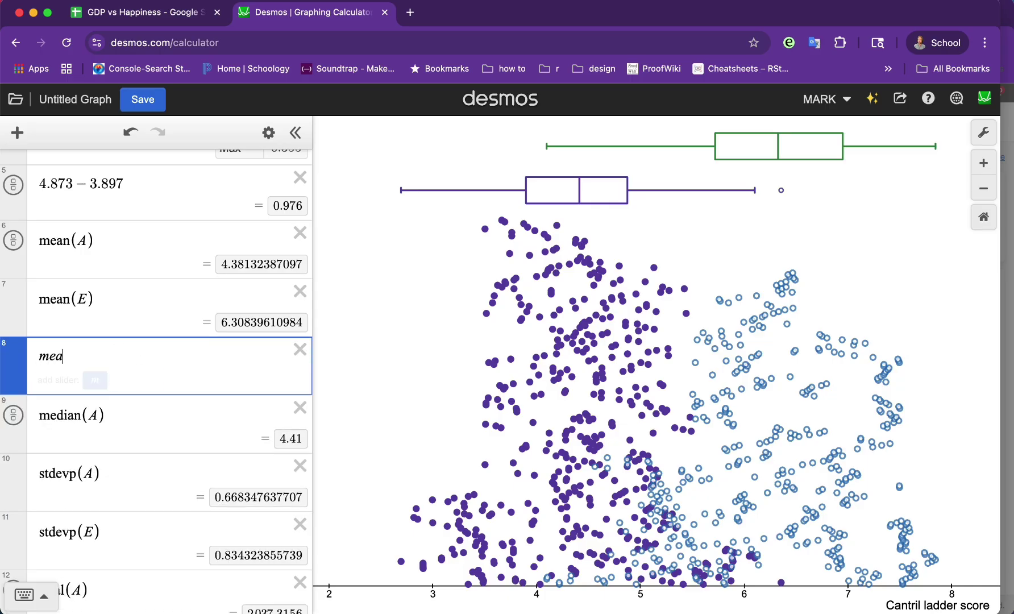
# Calculate the difference of the standard deviations with stdevp(E)-stdevp(A) in a new expression below stdevp(E)
pyautogui.scroll(-3, 156, 370)
pyautogui.scroll(-2, 151, 484)
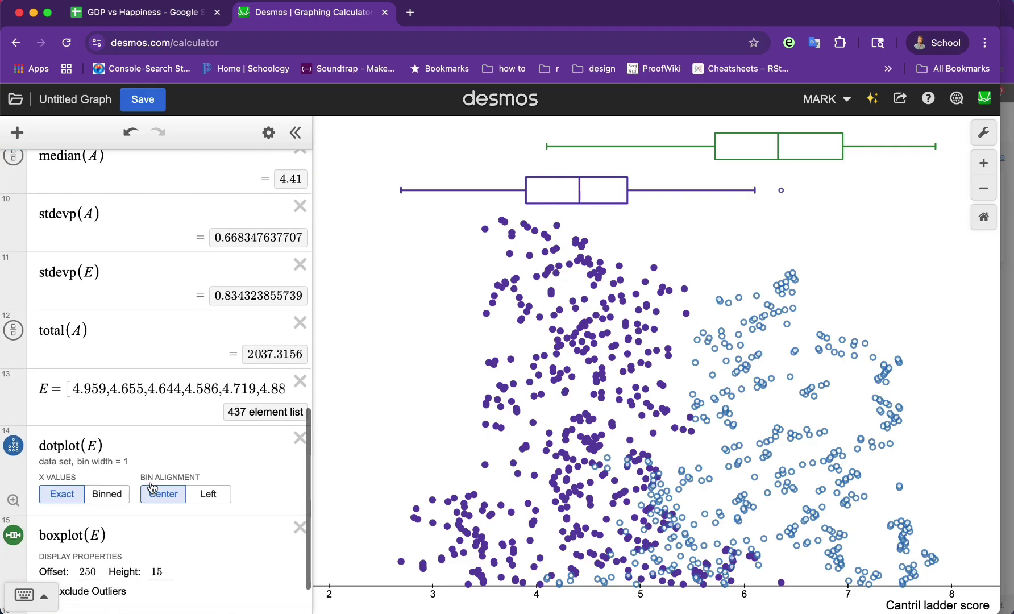
pyautogui.scroll(2, 148, 345)
pyautogui.click(141, 355)
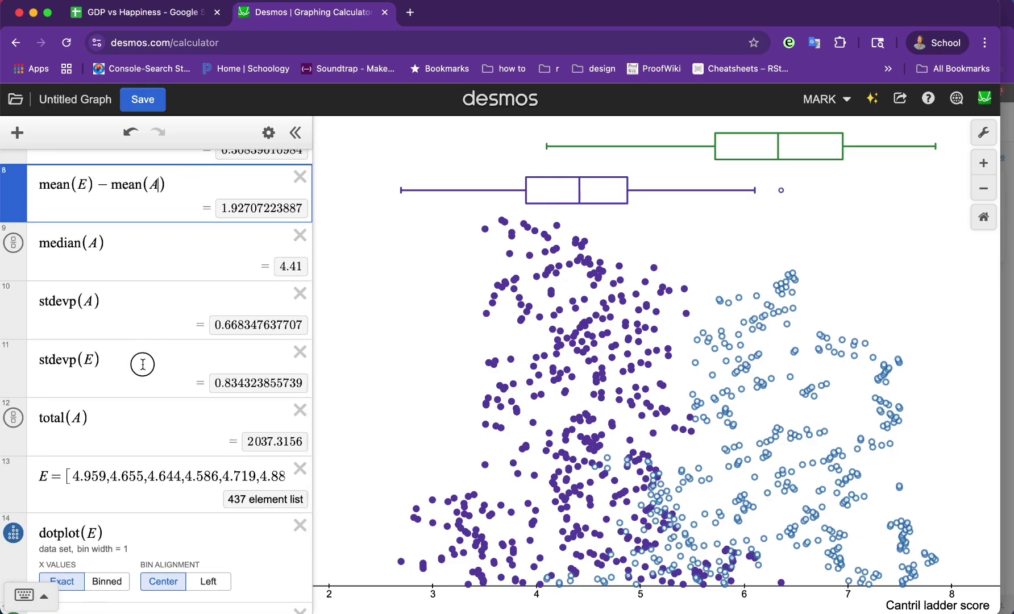
pyautogui.press('Return')
pyautogui.write('Stdevp(')
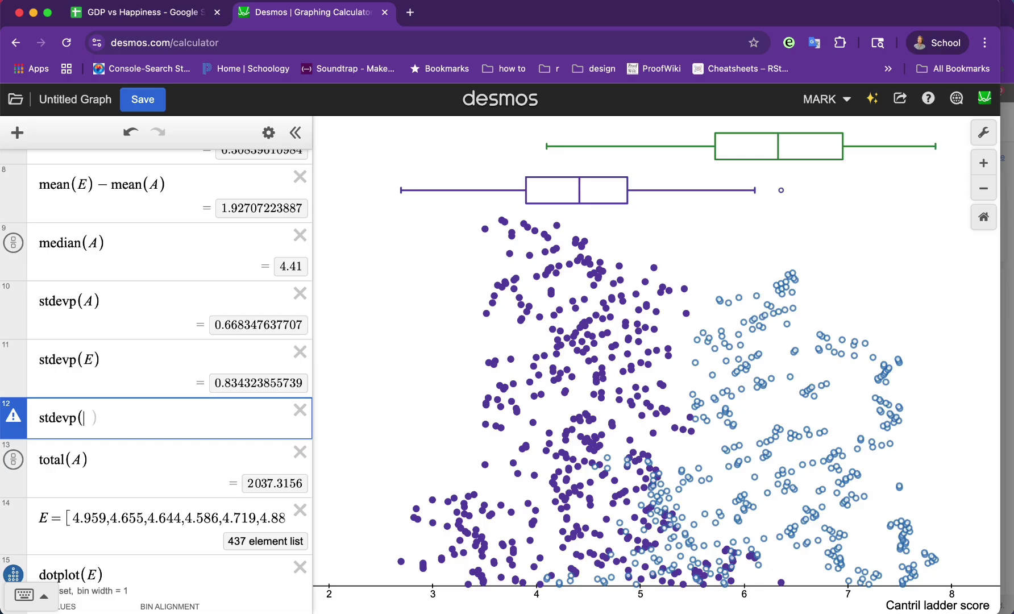
pyautogui.write('E)-m')
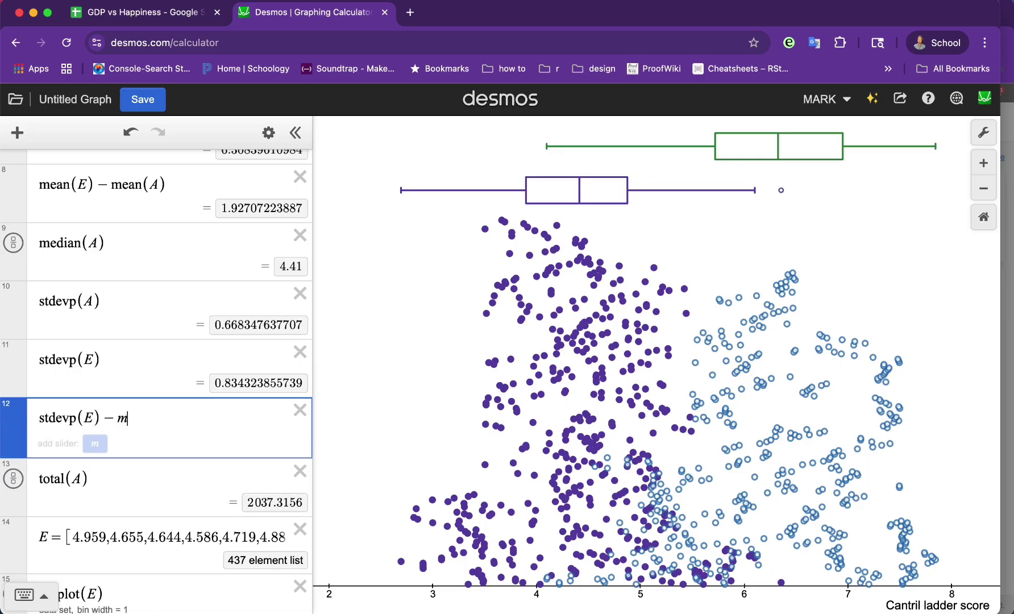
pyautogui.write('s')
pyautogui.press('BackSpace')
pyautogui.press('BackSpace')
pyautogui.write('stdevp(')
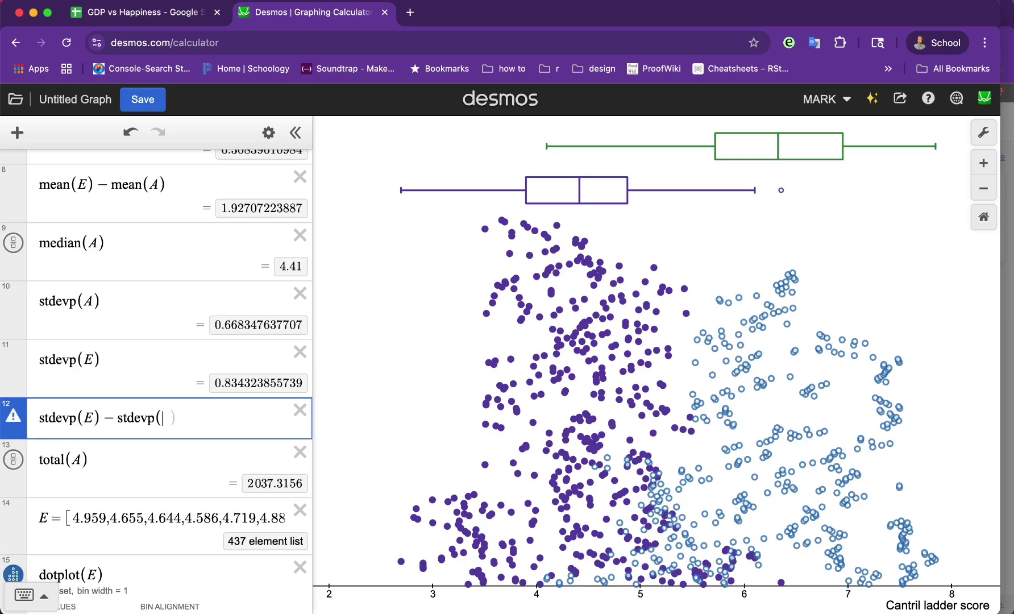
pyautogui.write('E')
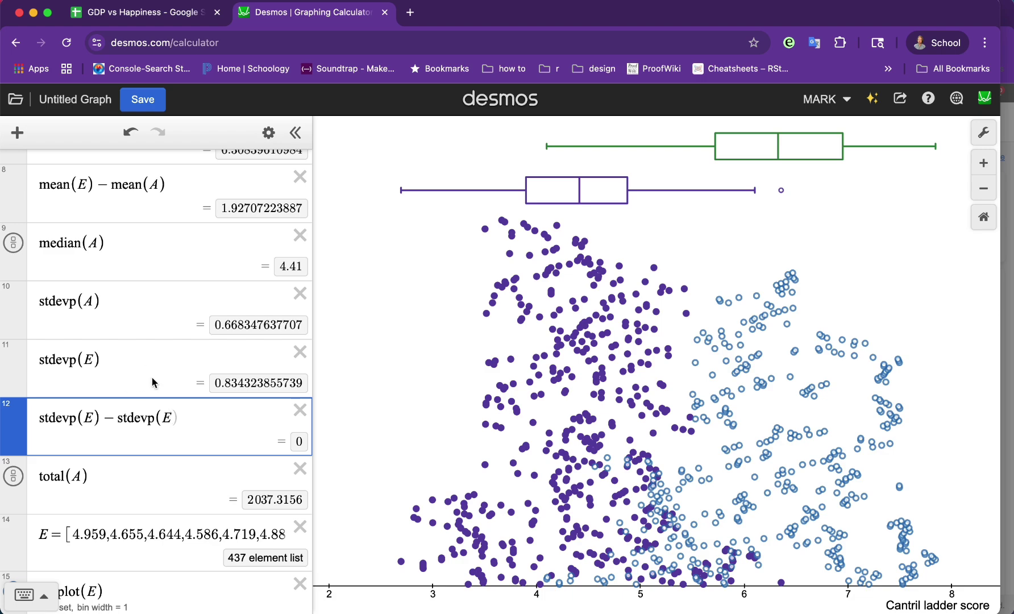
pyautogui.press('BackSpace')
pyautogui.write('A')
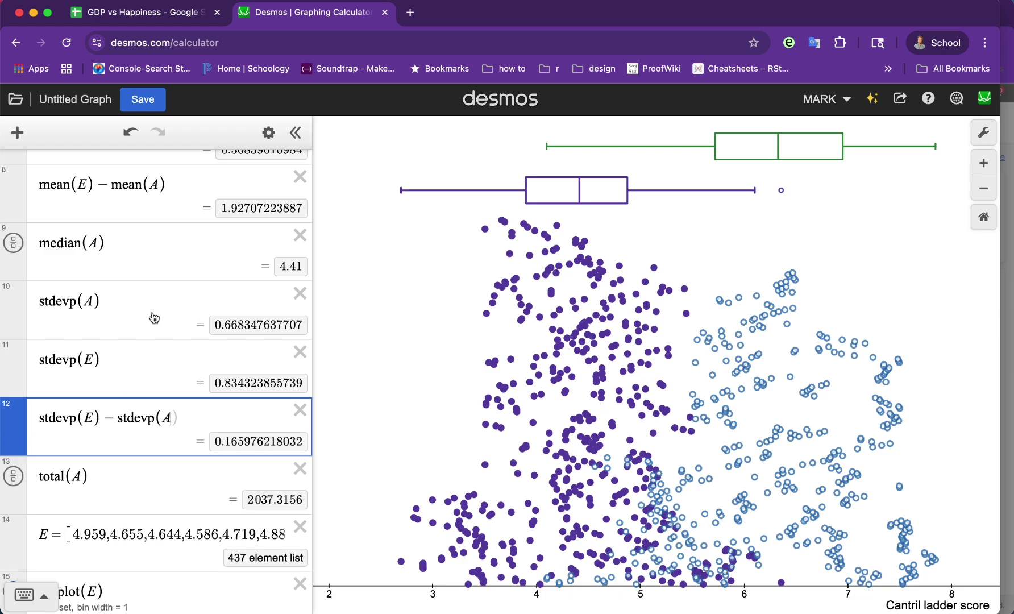
# Insert a note below mean(E)-mean(A) stating "Europe typically has higher levels of happiness."
pyautogui.click(186, 183)
pyautogui.click(17, 133)
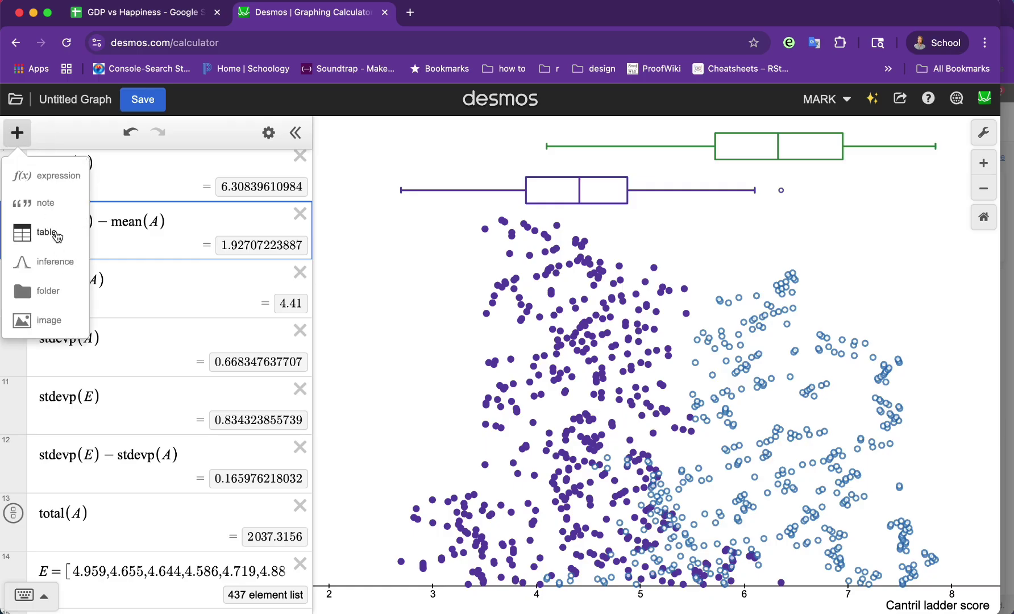
pyautogui.click(56, 206)
pyautogui.write('Europe')
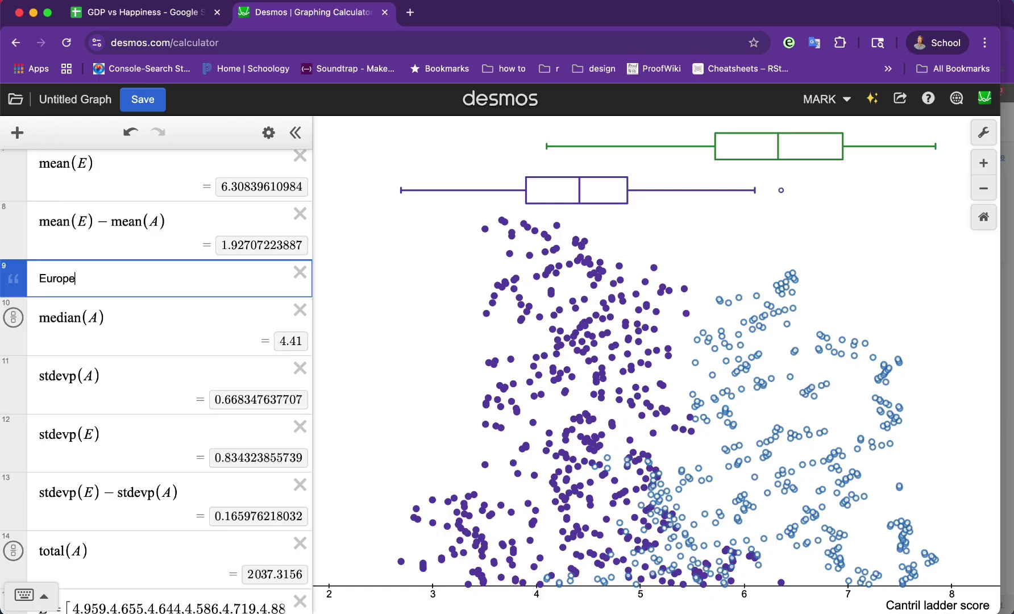
pyautogui.write(' typically has higher ')
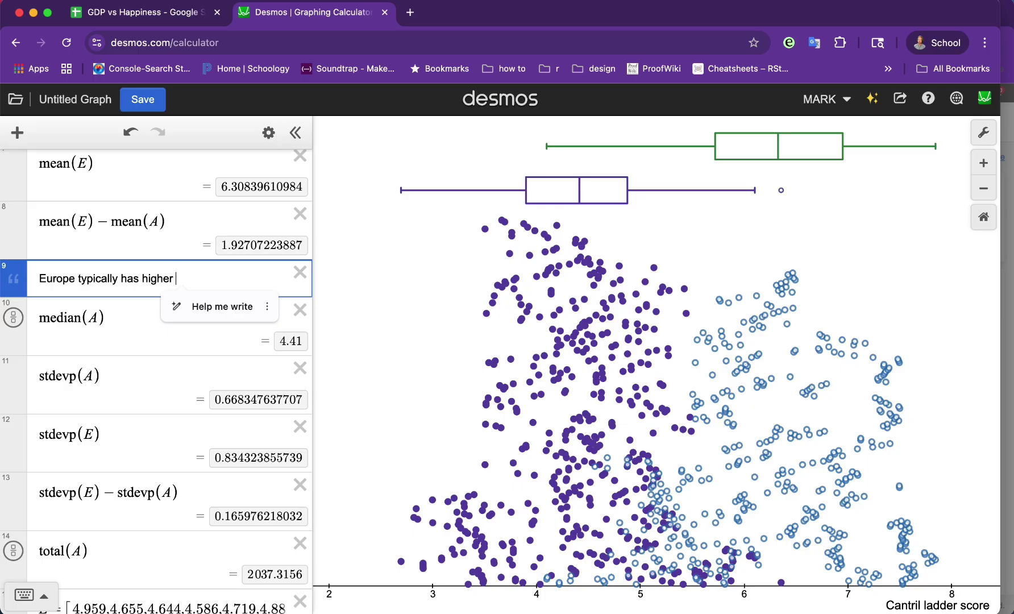
pyautogui.write('levels of happiness. Their can')
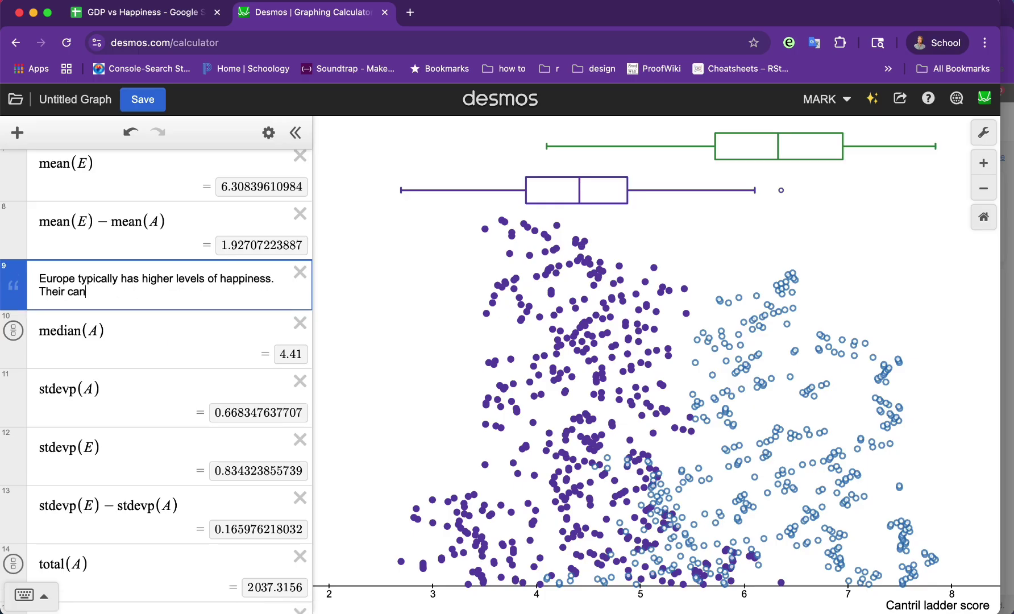
# Check the score column's name in Google Sheets and continue the Desmos note with "Their Cantril ladder score is 1.92 points higher than Africa's"
pyautogui.click(184, 13)
pyautogui.click(461, 209)
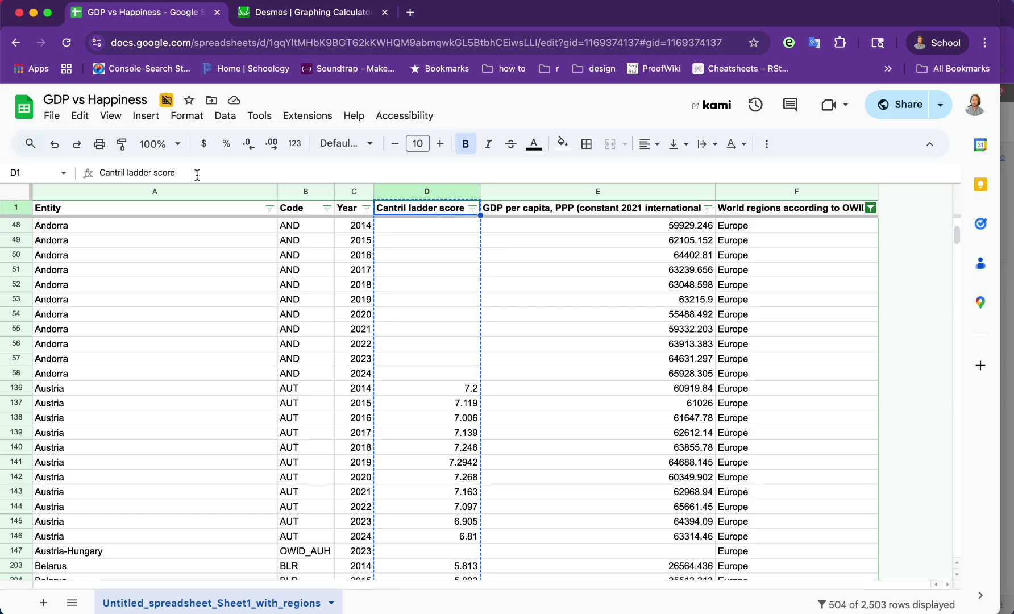
pyautogui.click(241, 16)
pyautogui.press('BackSpace')
pyautogui.press('BackSpace')
pyautogui.press('BackSpace')
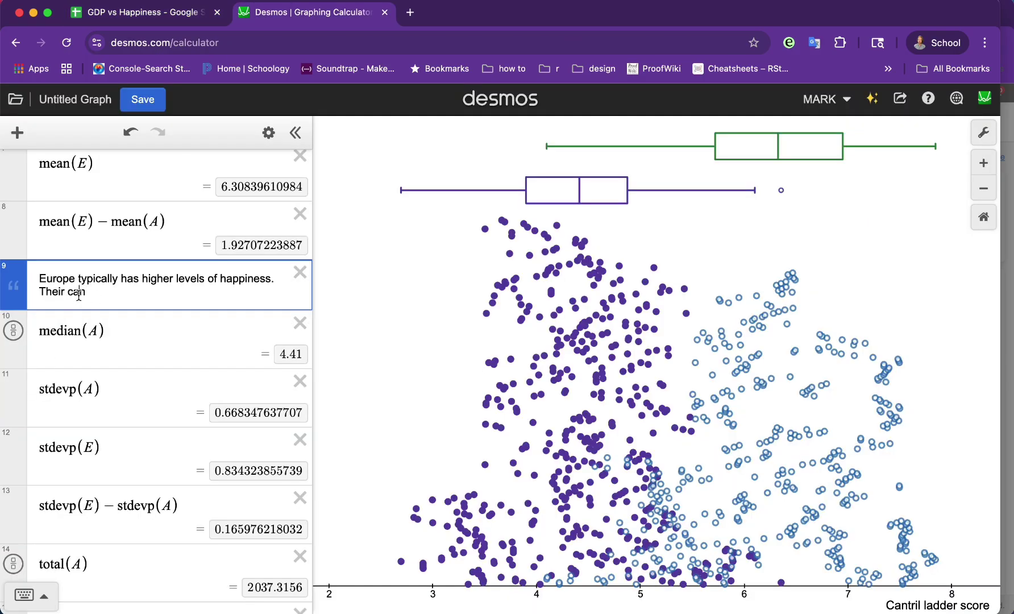
pyautogui.write('Cantril ladder score')
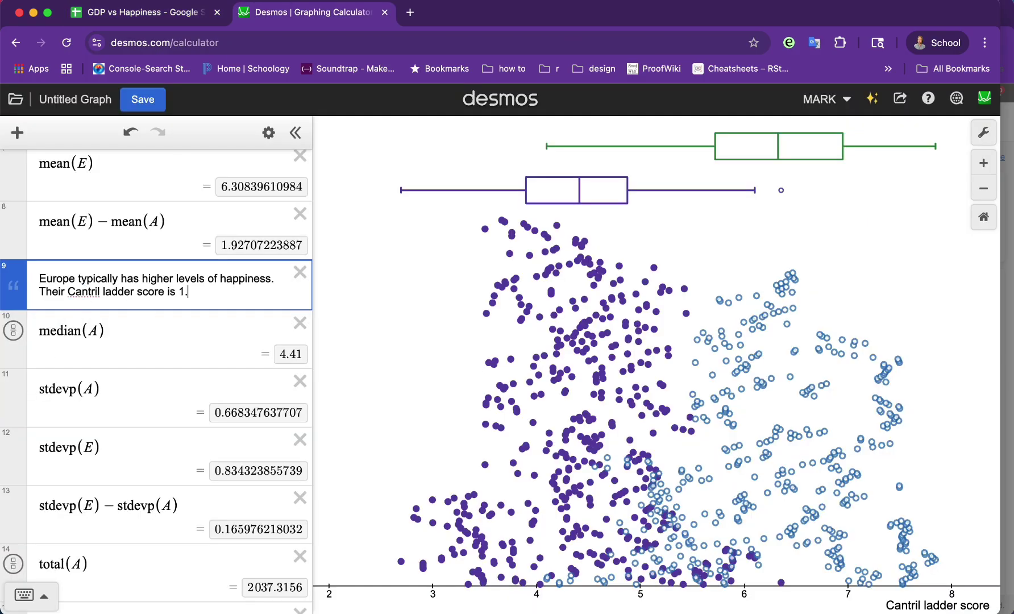
pyautogui.write("is 1.92 points higher than Africa's")
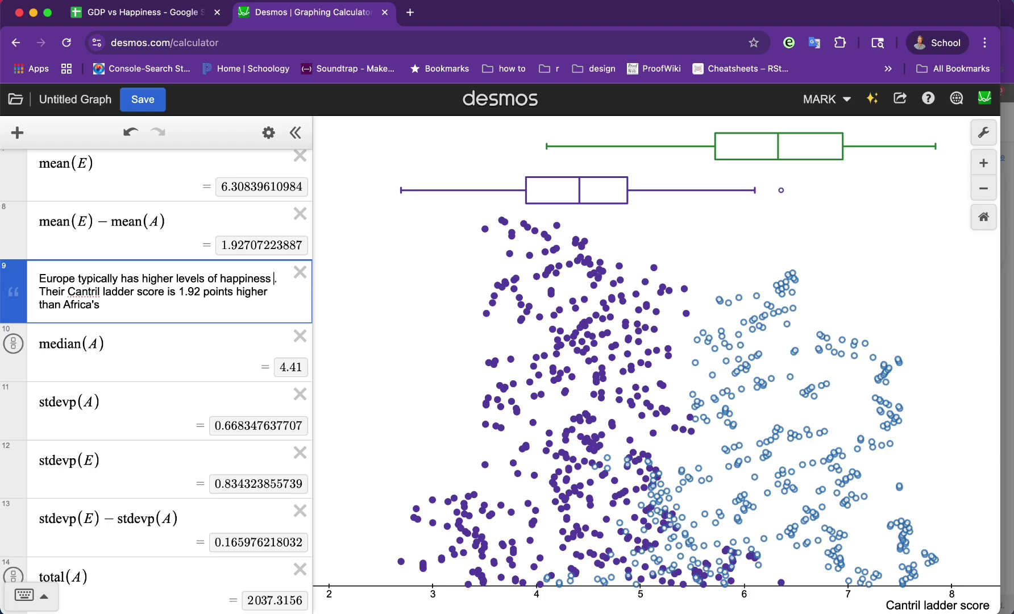
# Add "than Africa" after "happiness" in the note's first sentence and change "Cantril" to lowercase "cantril"
pyautogui.click(273, 279)
pyautogui.write('than Africa')
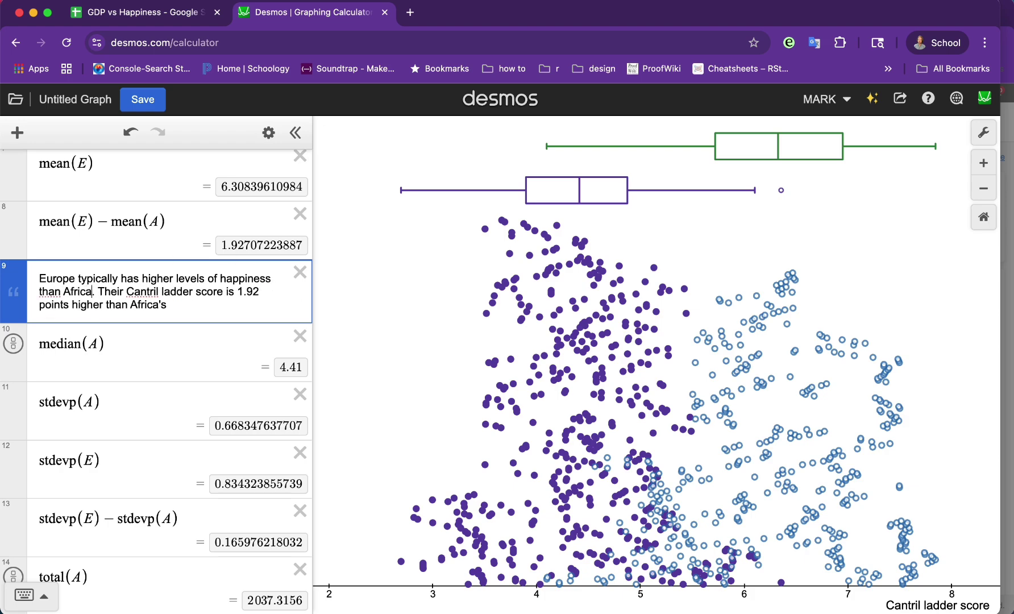
pyautogui.click(134, 290)
pyautogui.press('BackSpace')
pyautogui.write('c')
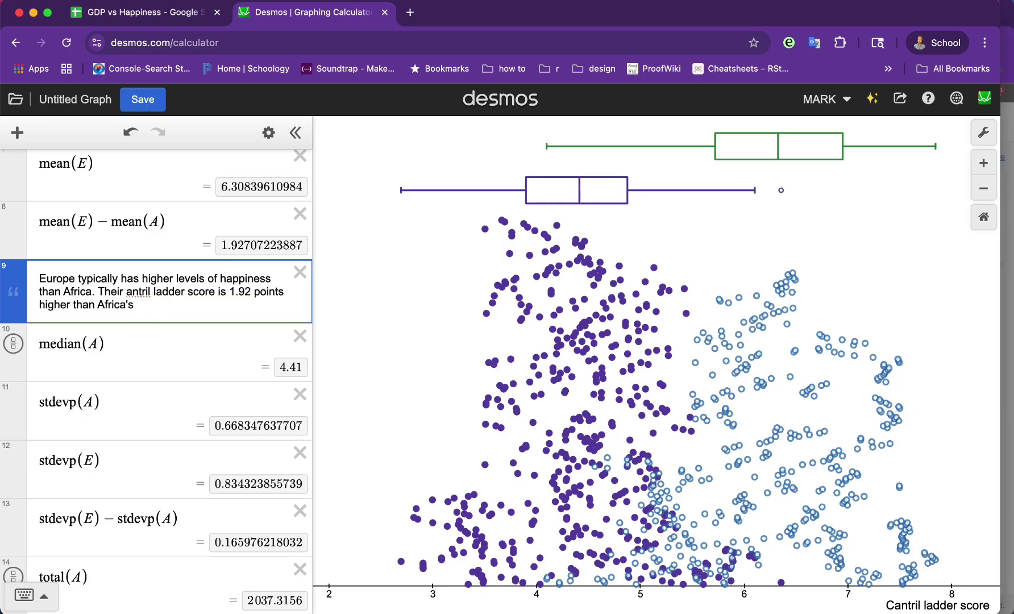
# Review the expression list, from the happiness note and summary statistics through the Europe dot plot and box plot
pyautogui.scroll(-3, 163, 383)
pyautogui.scroll(1, 162, 383)
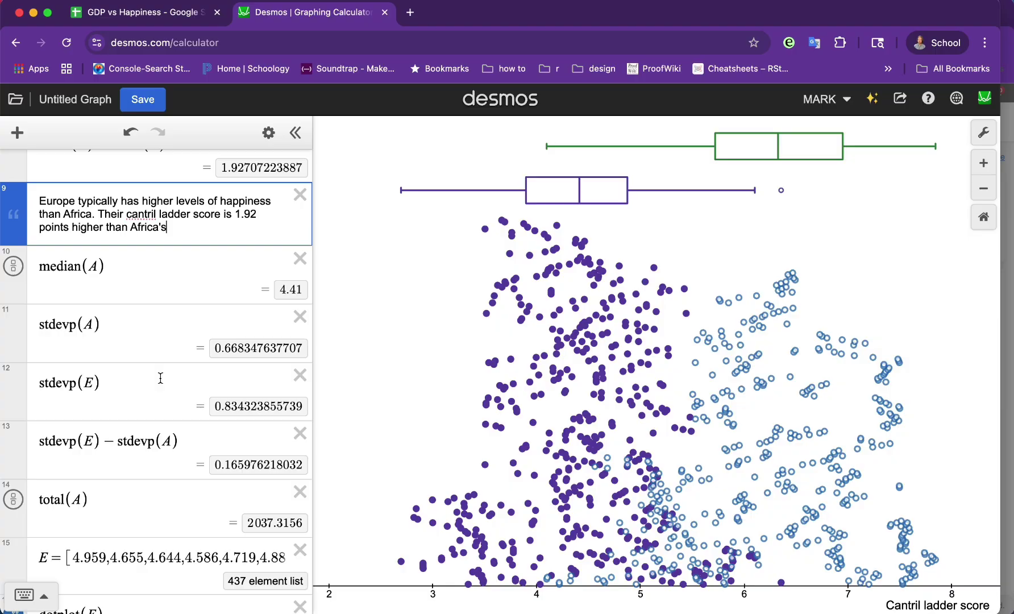
pyautogui.scroll(-5, 160, 378)
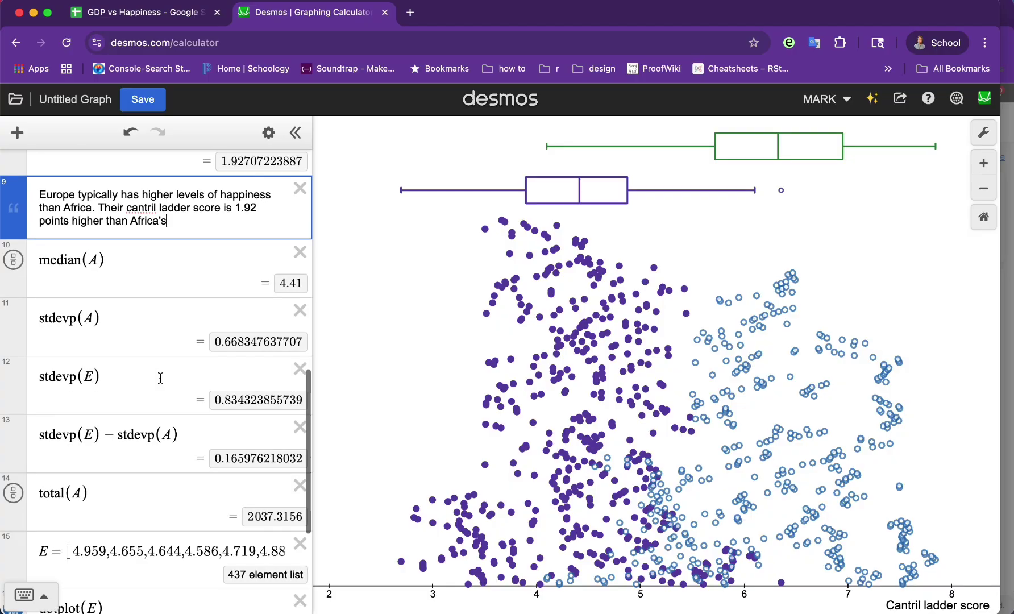
pyautogui.scroll(15, 161, 381)
pyautogui.scroll(-15, 162, 382)
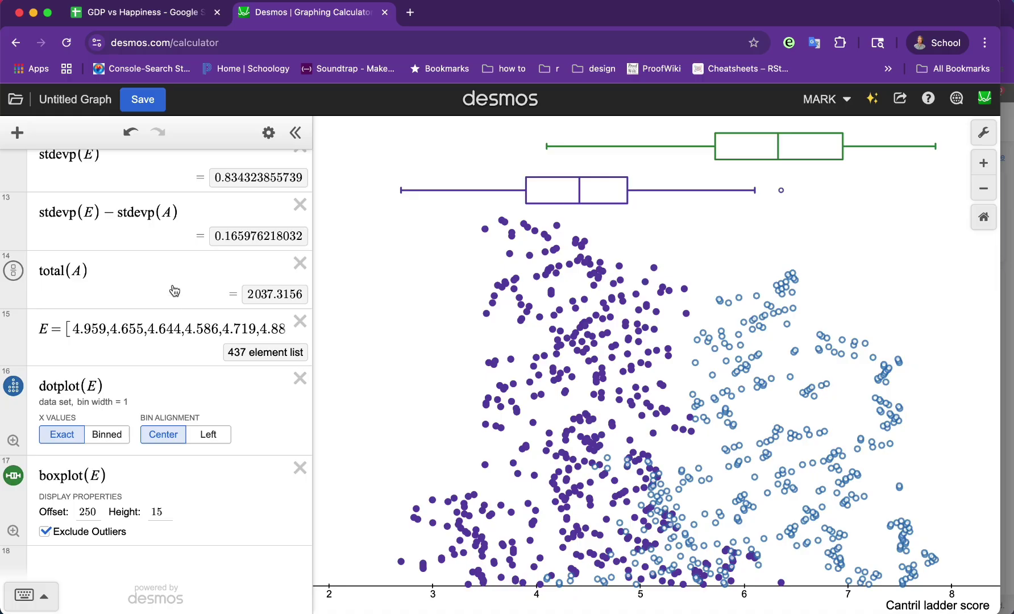
pyautogui.scroll(5, 172, 284)
pyautogui.scroll(-6, 177, 319)
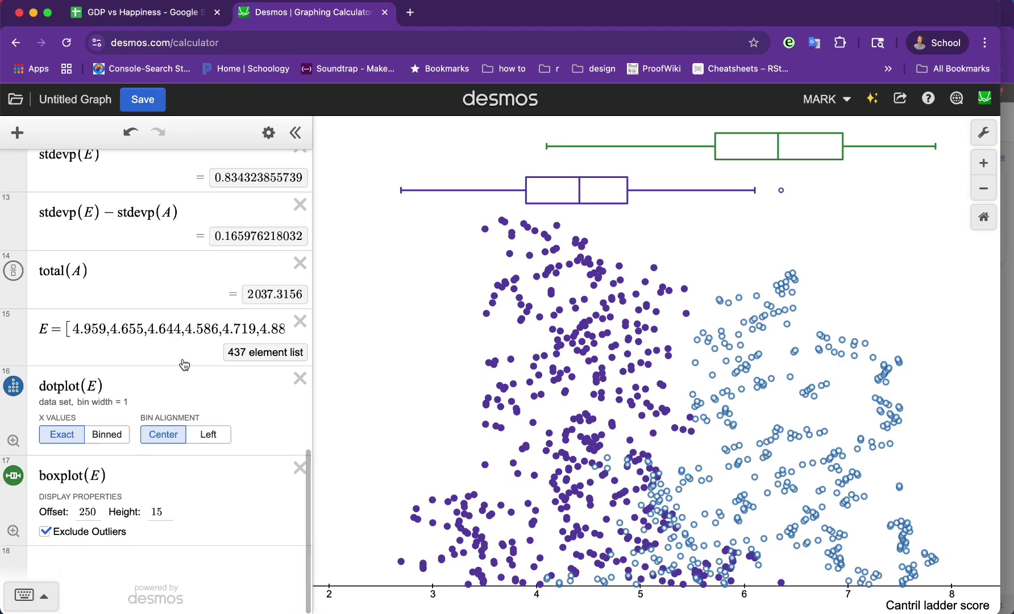
# Switch to Google Sheets, look over the world regions filter values and the Cantril ladder score column, and return to Desmos
pyautogui.click(127, 15)
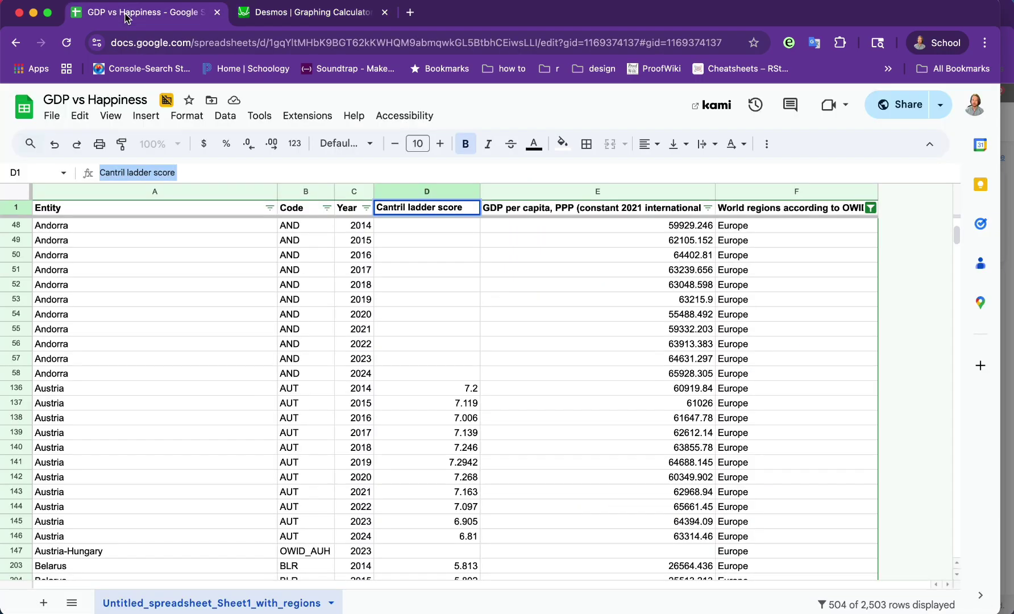
pyautogui.click(506, 317)
pyautogui.click(871, 208)
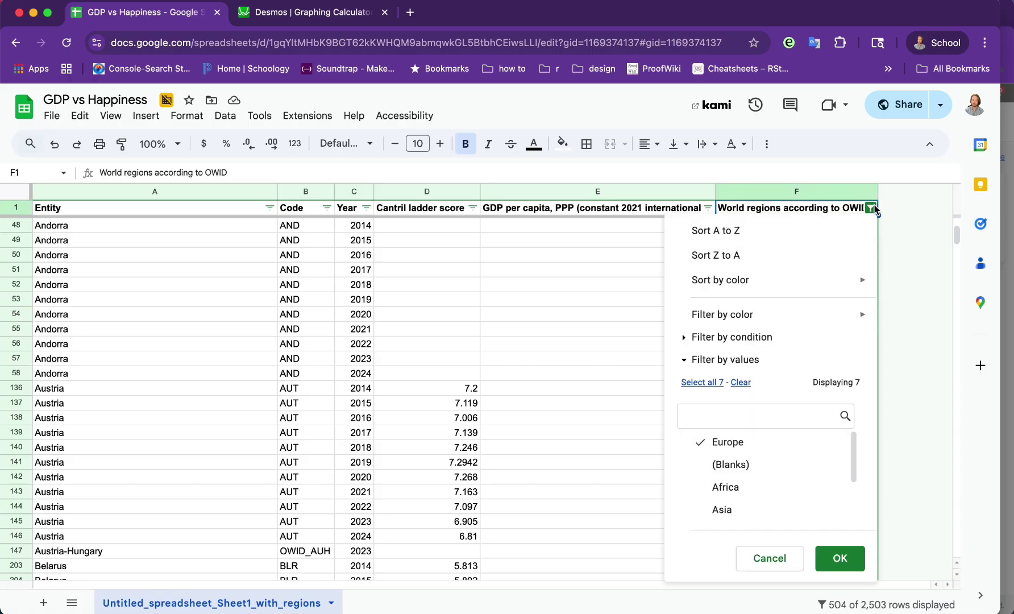
pyautogui.click(545, 329)
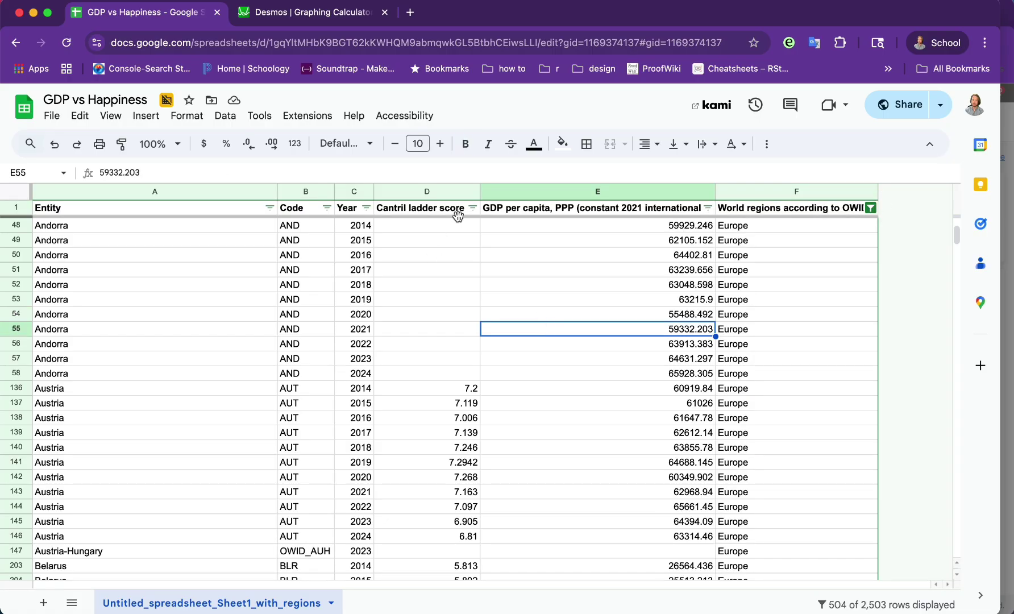
pyautogui.click(442, 193)
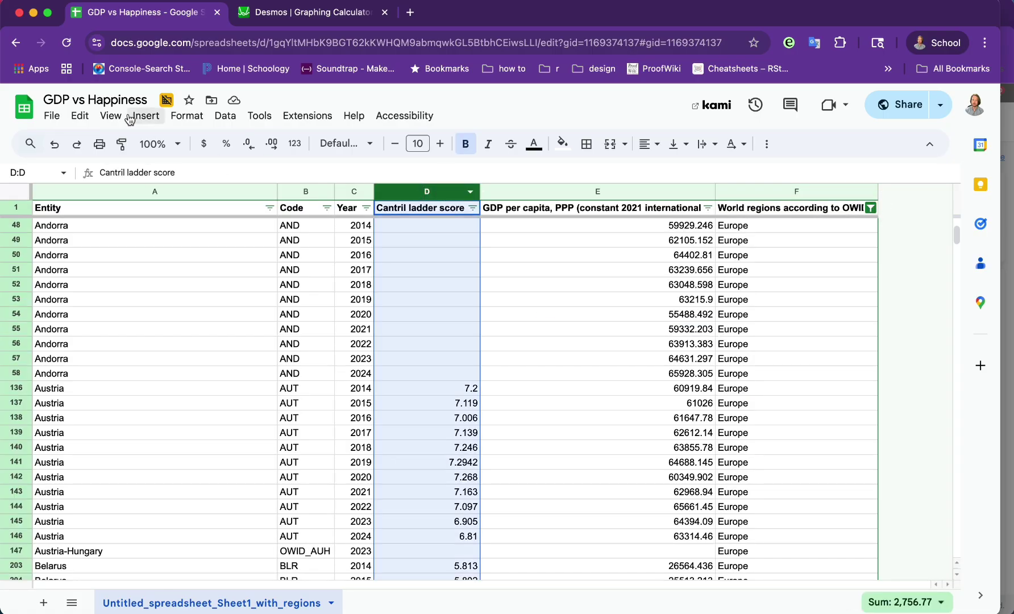
pyautogui.click(80, 115)
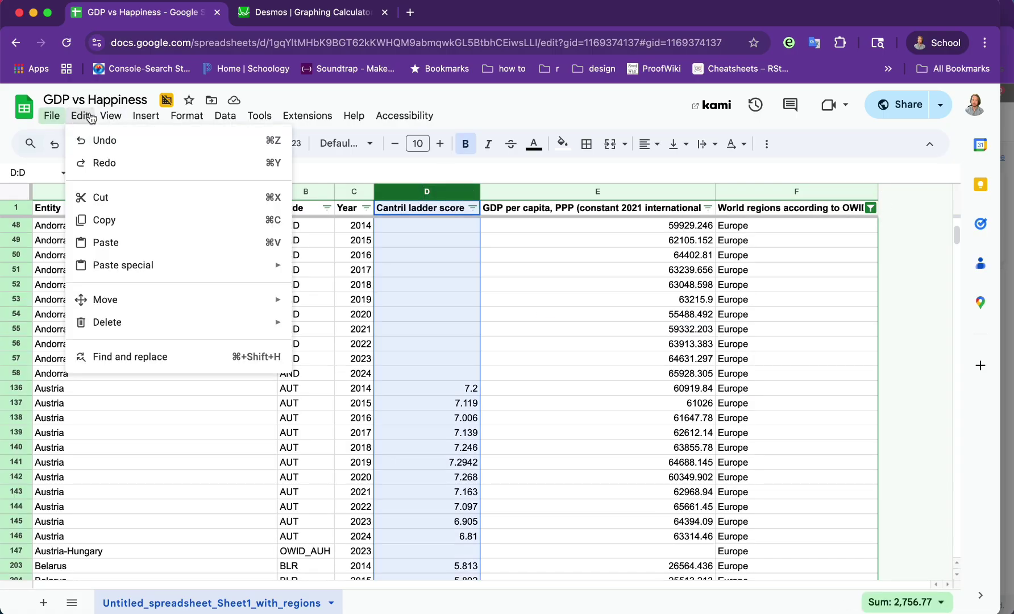
pyautogui.click(634, 289)
pyautogui.click(305, 14)
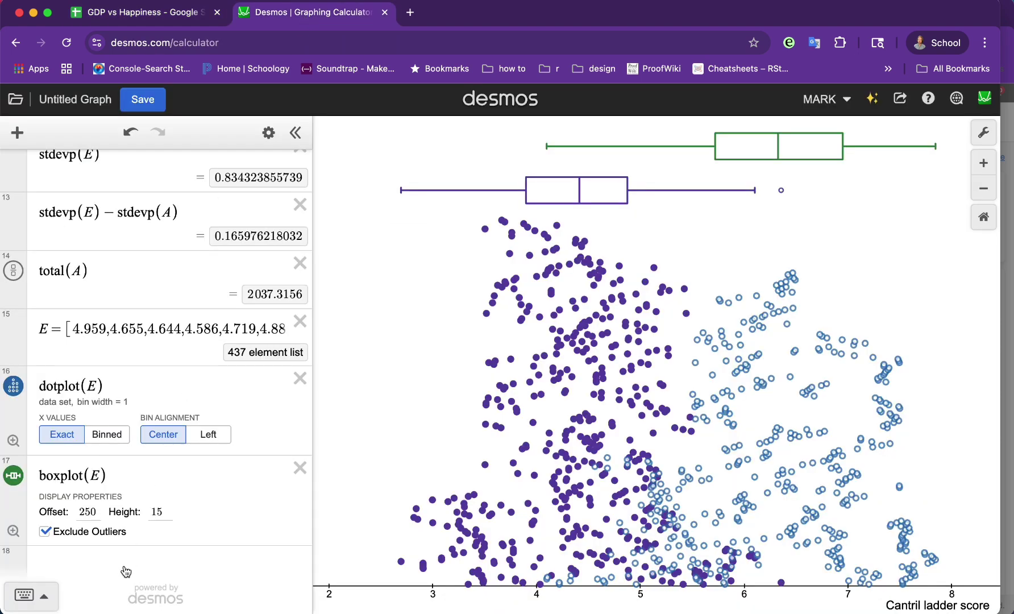